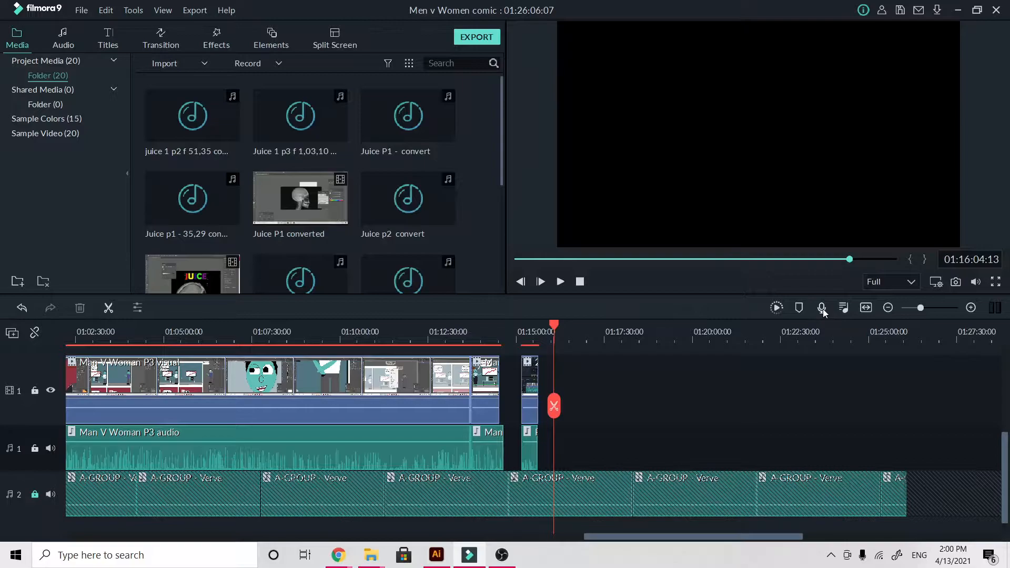
Step: Start recording a microphone voice-over at the playhead and switch to the comic drawing in Illustrator
{"action": "left_click", "coordinate": [822, 309]}
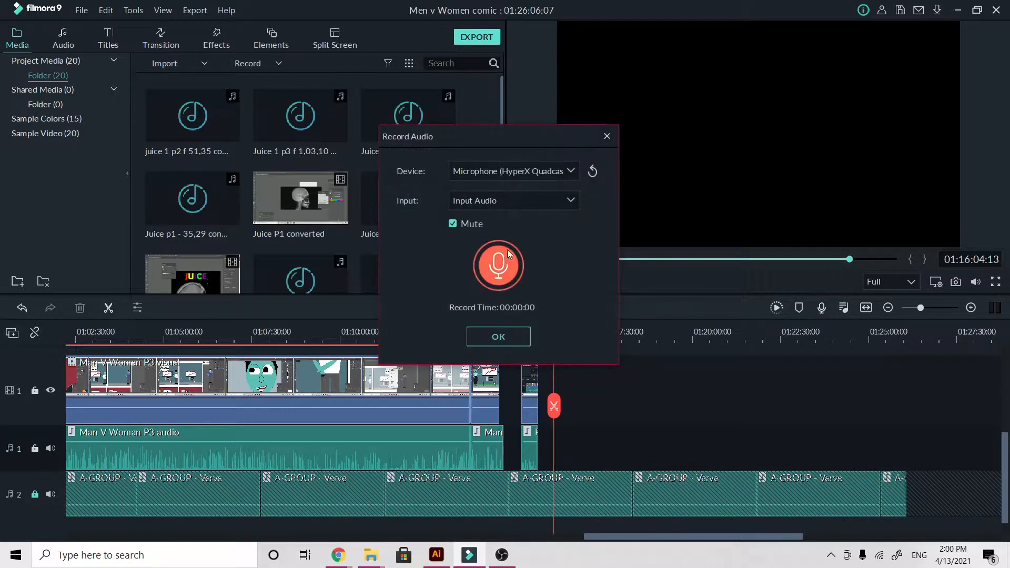
{"action": "left_click", "coordinate": [504, 260]}
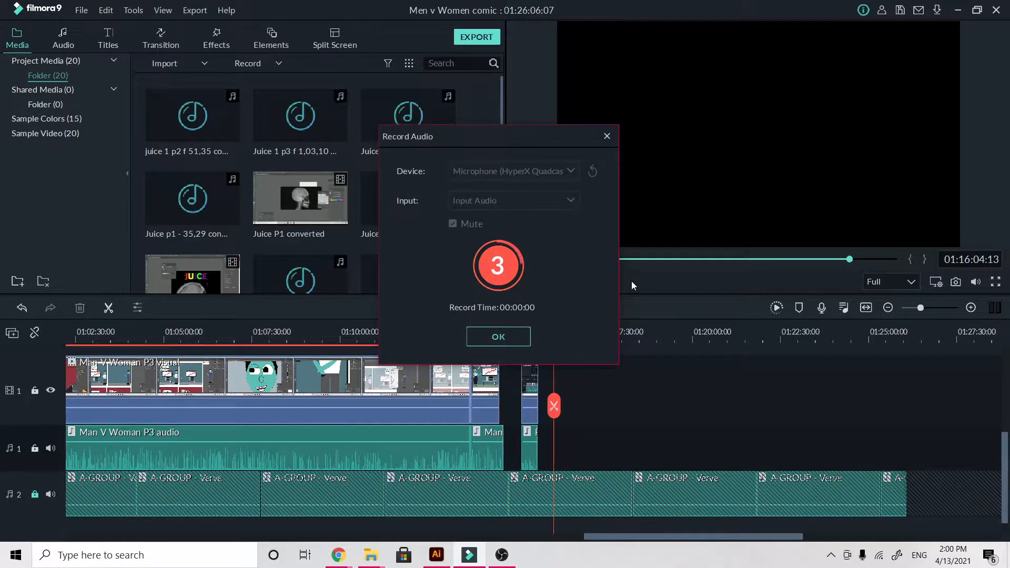
{"action": "left_click", "coordinate": [441, 562]}
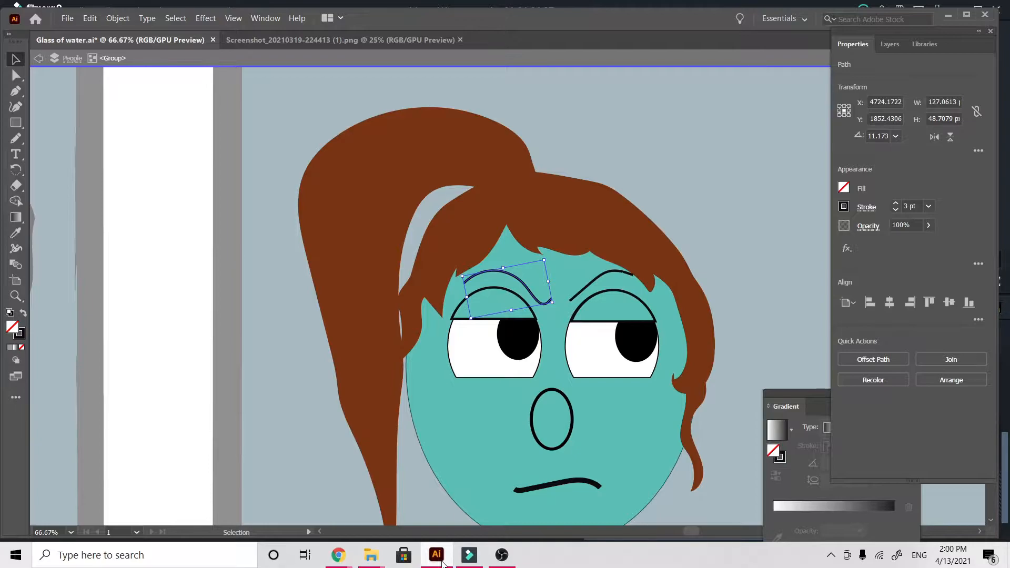
Step: Correct the second panel's speech bubble text to read "sexist bone" with a space, and exit the bubble group
{"action": "key", "text": "ctrl+minus"}
{"action": "key", "text": "ctrl+minus"}
{"action": "key", "text": "ctrl+minus"}
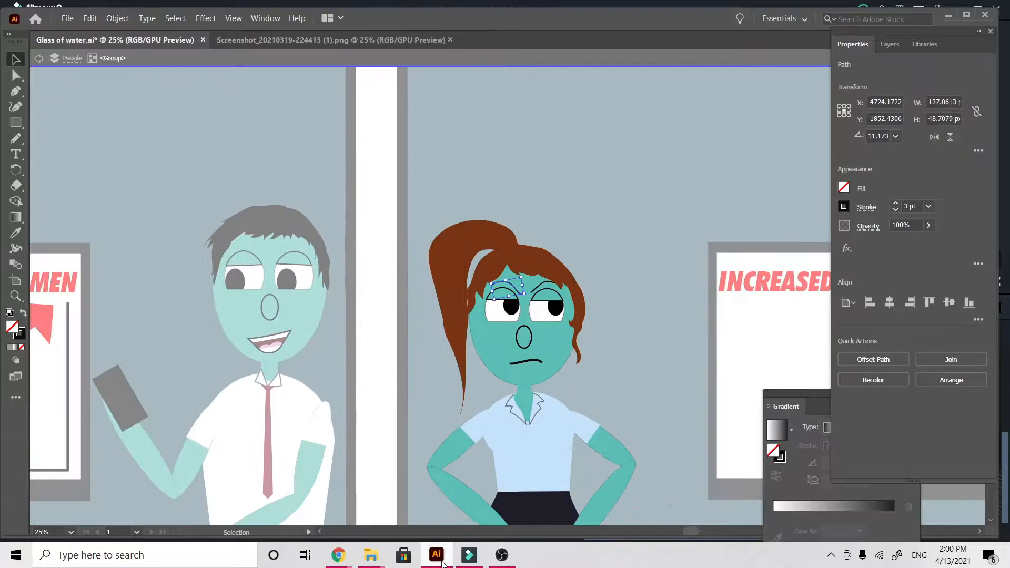
{"action": "key", "text": "ctrl+minus"}
{"action": "key", "text": "ctrl+minus"}
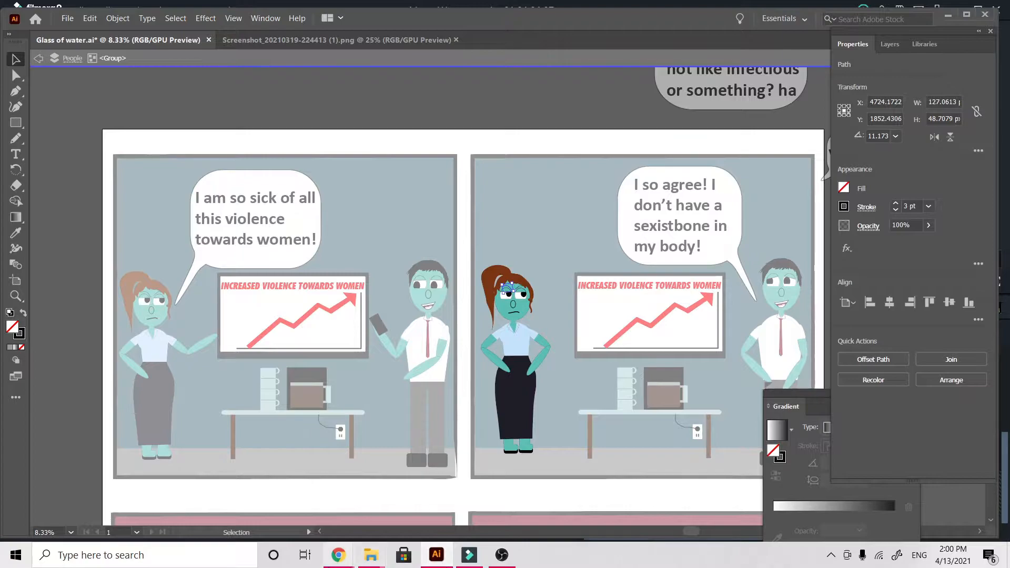
{"action": "scroll", "coordinate": [531, 270], "scroll_direction": "right", "scroll_amount": 4}
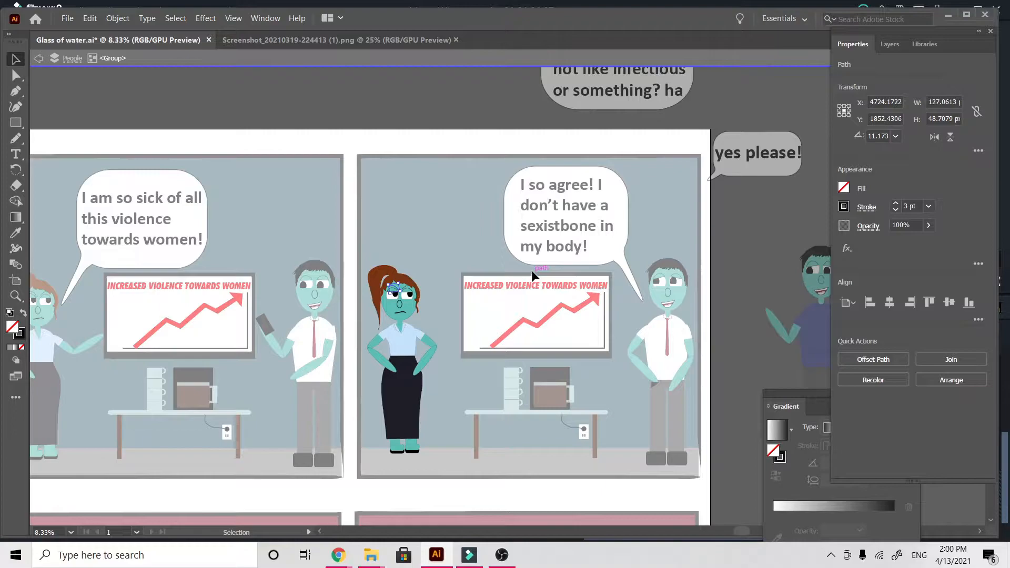
{"action": "scroll", "coordinate": [531, 270], "scroll_direction": "left", "scroll_amount": 4}
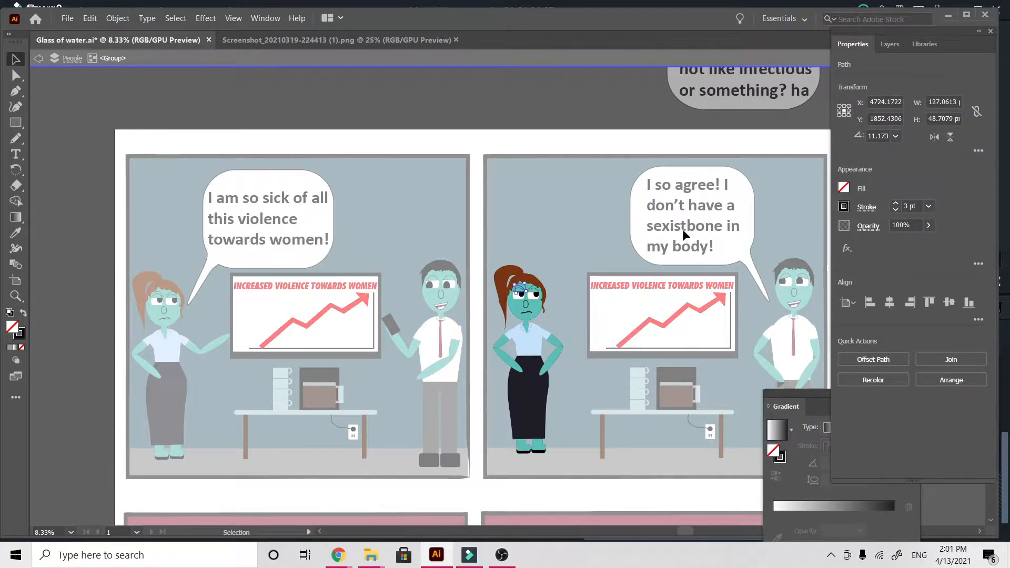
{"action": "double_click", "coordinate": [693, 151]}
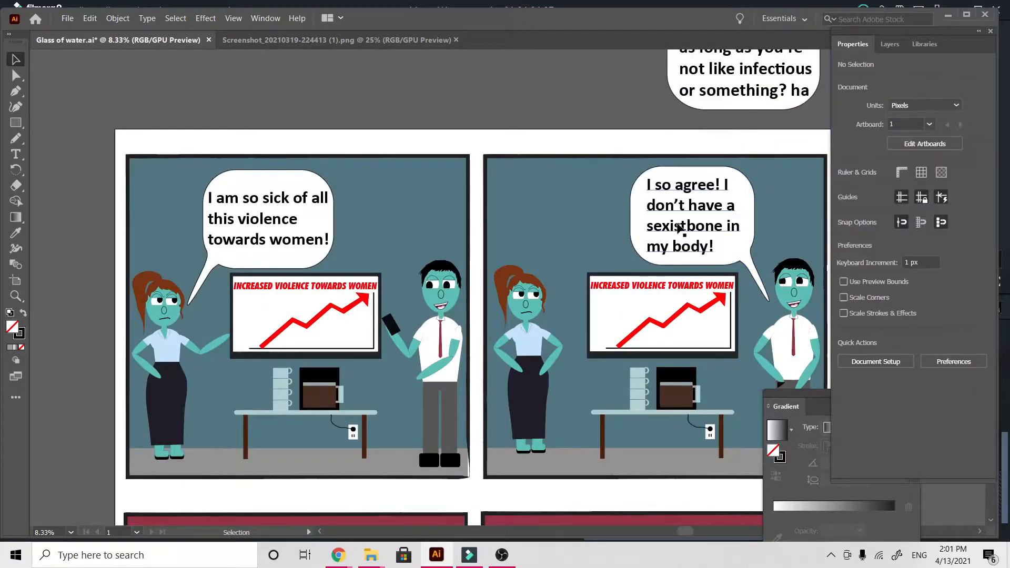
{"action": "double_click", "coordinate": [678, 229]}
{"action": "double_click", "coordinate": [686, 232]}
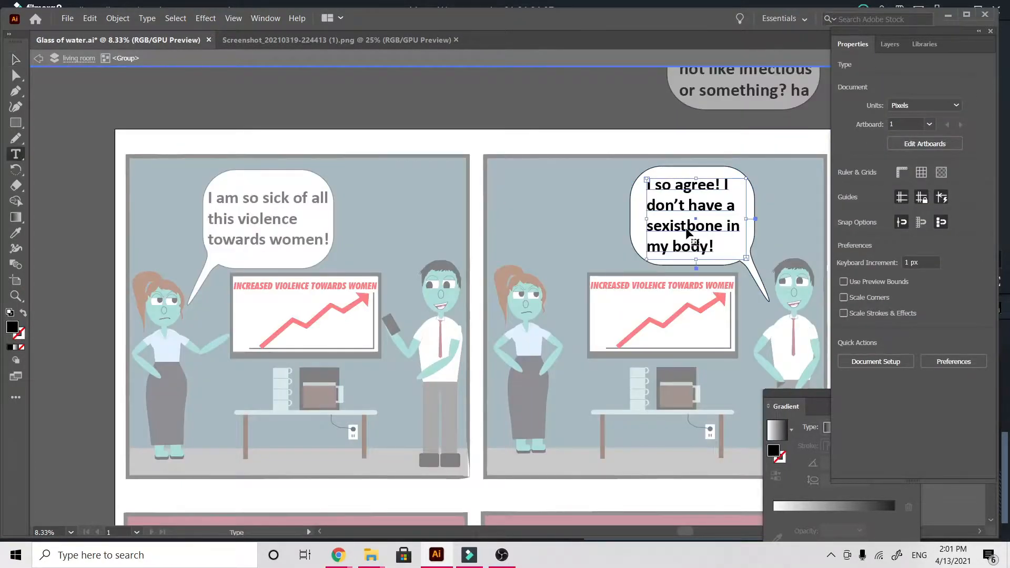
{"action": "left_click", "coordinate": [690, 227]}
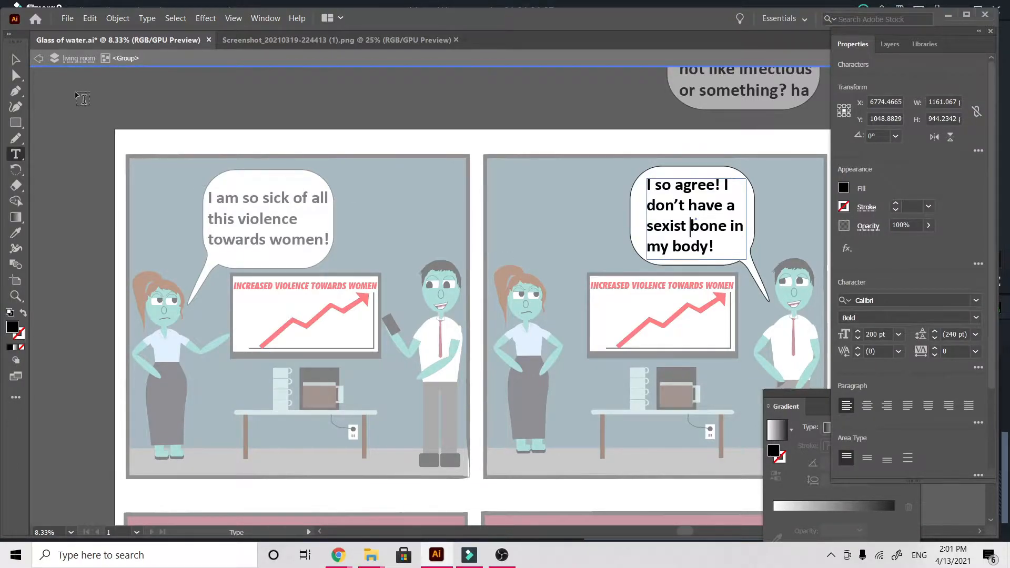
{"action": "left_click", "coordinate": [16, 60]}
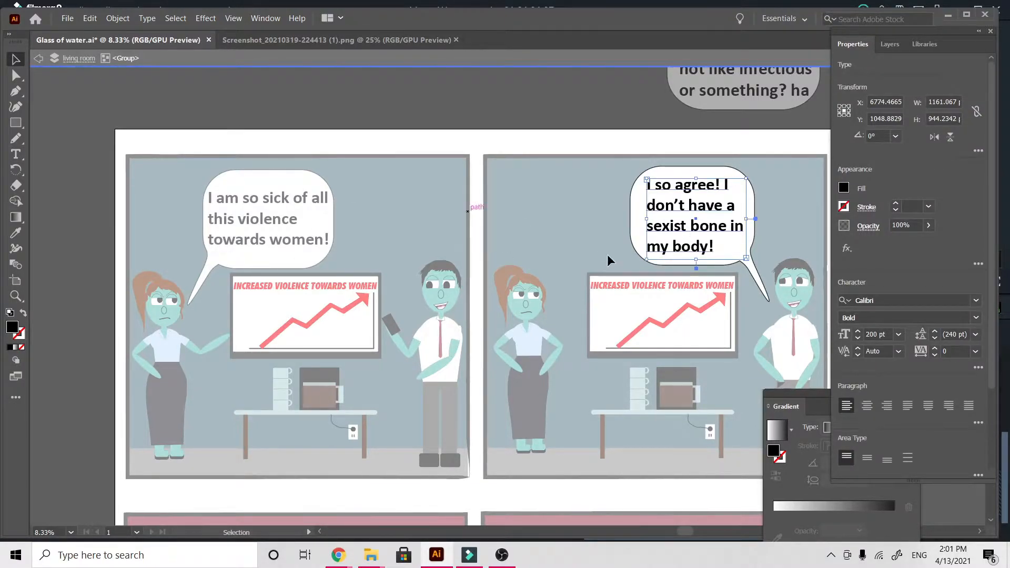
{"action": "double_click", "coordinate": [550, 105]}
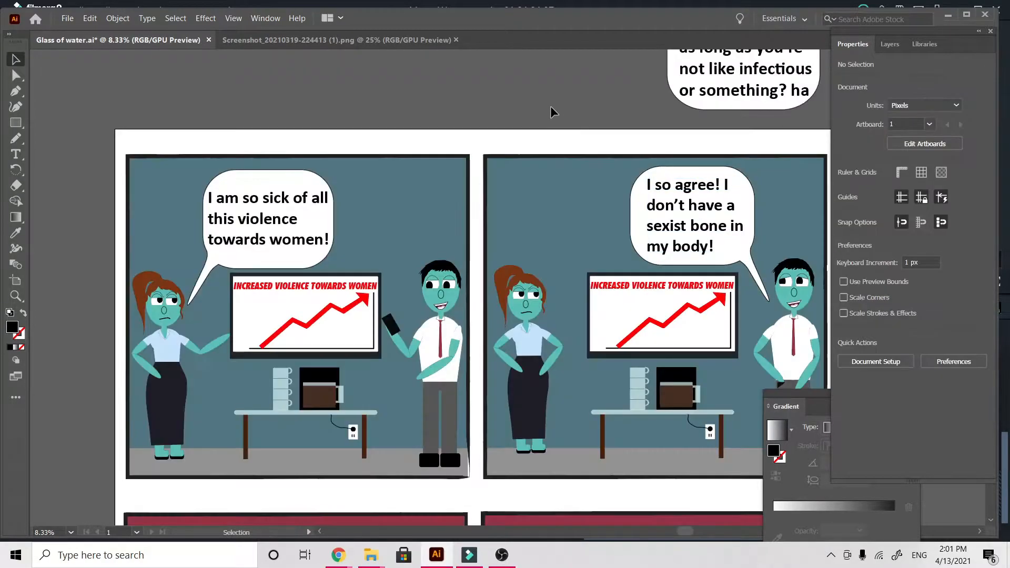
Step: Isolate the woman's group in the second panel and rotate her left-hand eyebrow counterclockwise by about 4.8°
{"action": "scroll", "coordinate": [551, 105], "scroll_direction": "right", "scroll_amount": 3}
{"action": "scroll", "coordinate": [550, 105], "scroll_direction": "down", "scroll_amount": 2}
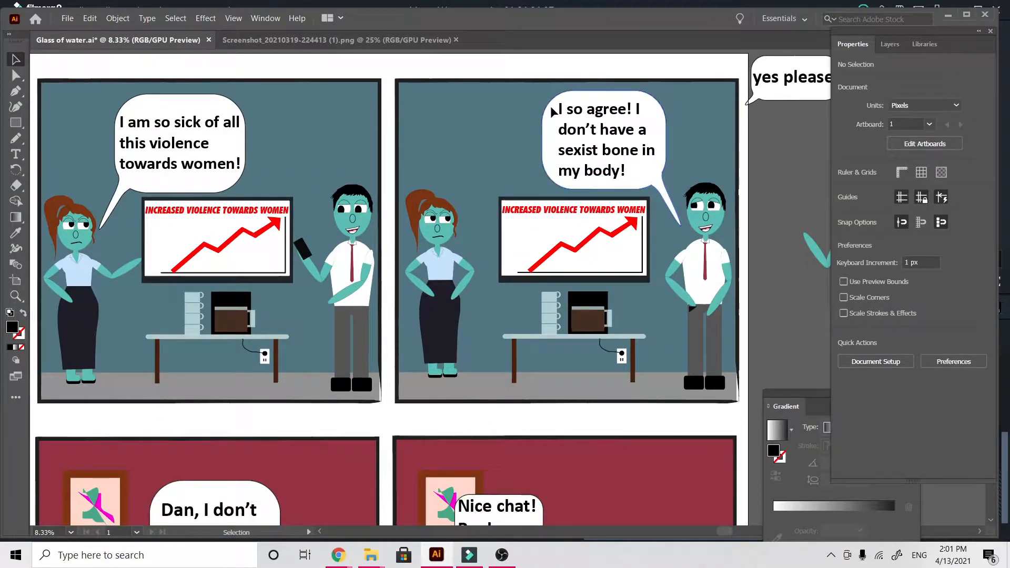
{"action": "key", "text": "ctrl+equal"}
{"action": "key", "text": "ctrl+equal"}
{"action": "key", "text": "ctrl+equal"}
{"action": "key", "text": "ctrl+equal"}
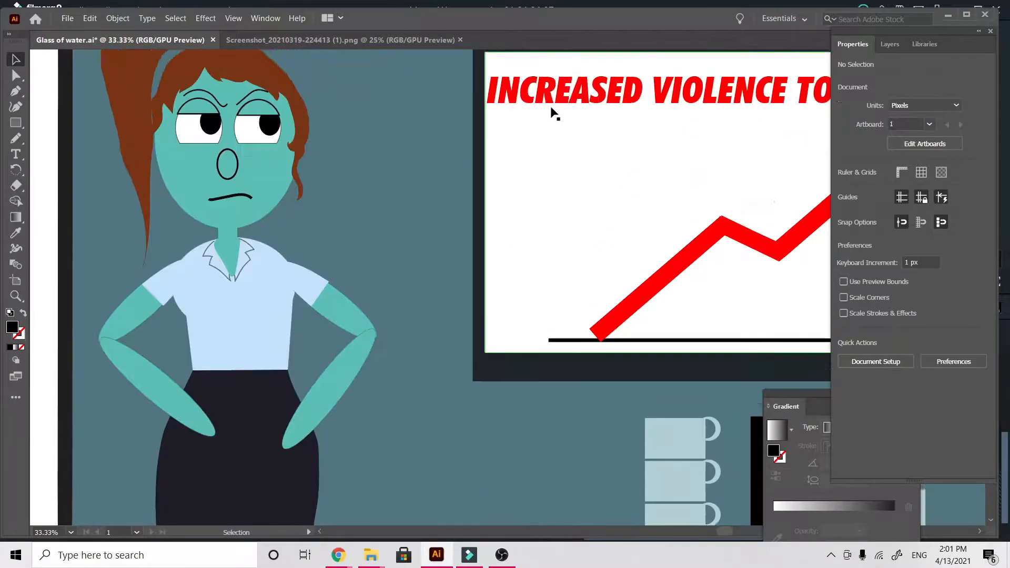
{"action": "scroll", "coordinate": [550, 105], "scroll_direction": "left", "scroll_amount": 5}
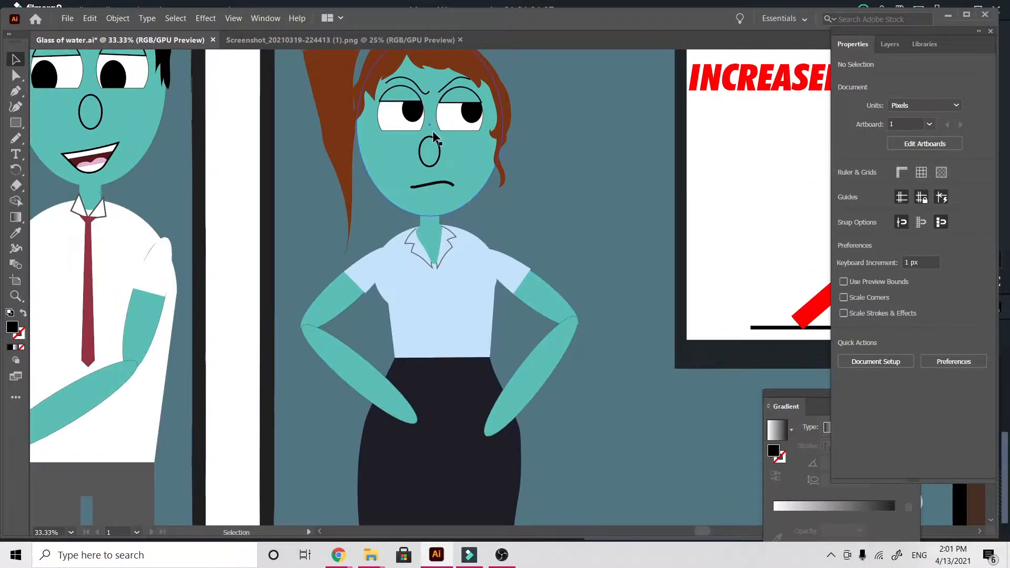
{"action": "key", "text": "ctrl+equal"}
{"action": "key", "text": "ctrl+equal"}
{"action": "scroll", "coordinate": [432, 132], "scroll_direction": "up", "scroll_amount": 1}
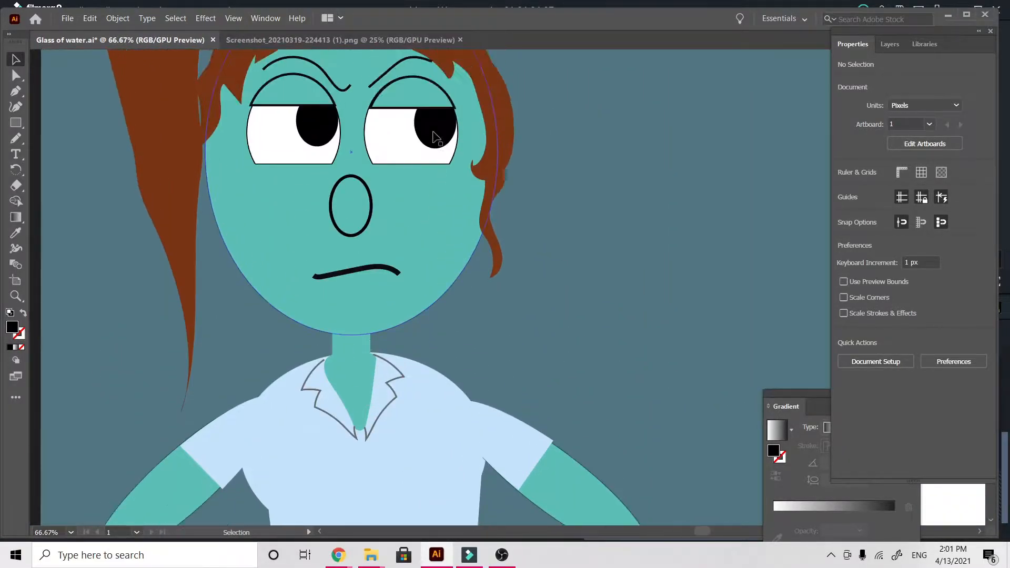
{"action": "left_click", "coordinate": [338, 88]}
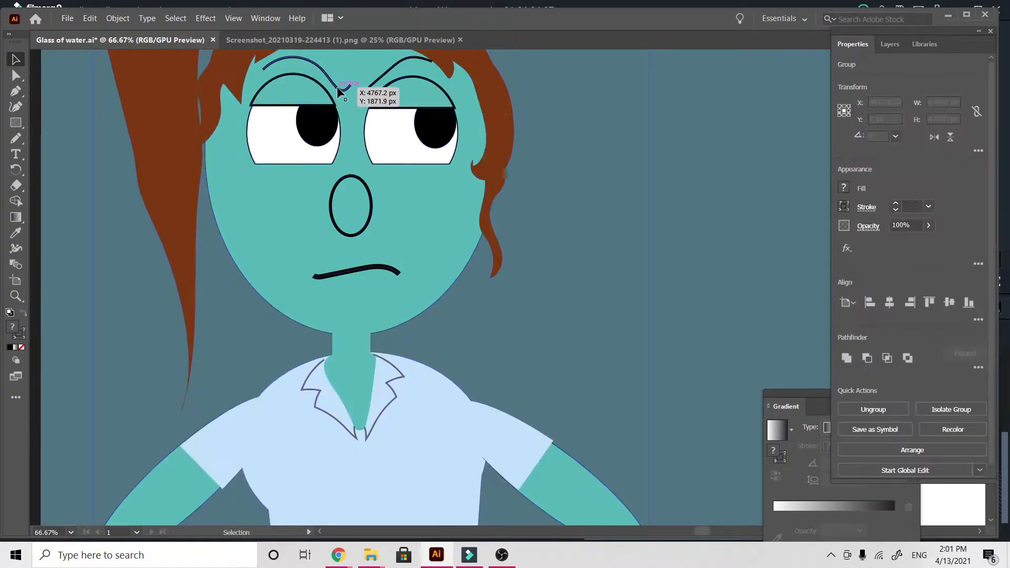
{"action": "double_click", "coordinate": [336, 86]}
{"action": "left_click", "coordinate": [336, 86]}
{"action": "left_click_drag", "start_coordinate": [356, 91], "coordinate": [358, 105]}
{"action": "scroll", "coordinate": [358, 106], "scroll_direction": "up", "scroll_amount": 3}
{"action": "scroll", "coordinate": [361, 109], "scroll_direction": "down", "scroll_amount": 4}
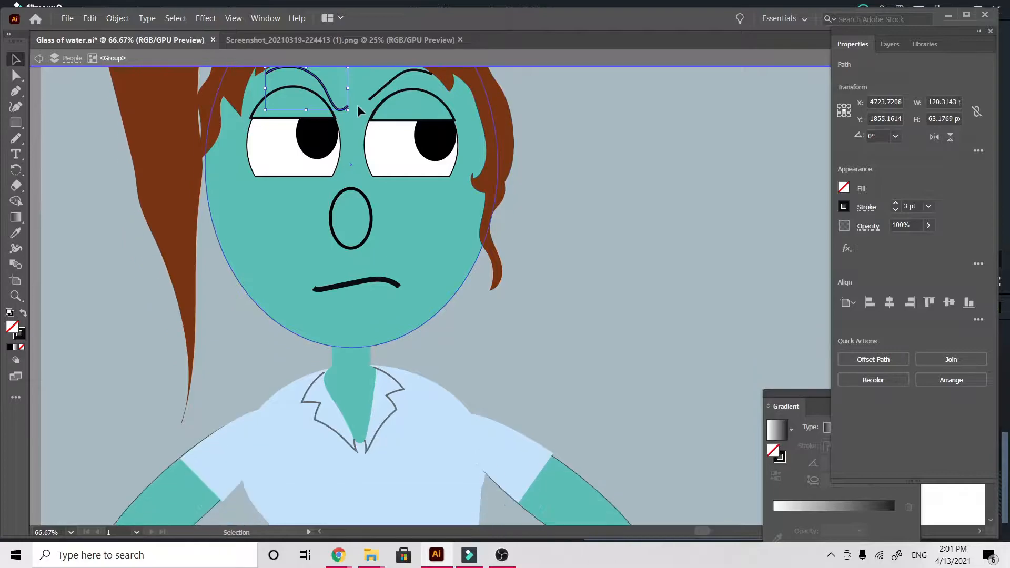
{"action": "scroll", "coordinate": [361, 109], "scroll_direction": "up", "scroll_amount": 3}
{"action": "scroll", "coordinate": [375, 142], "scroll_direction": "up", "scroll_amount": 1}
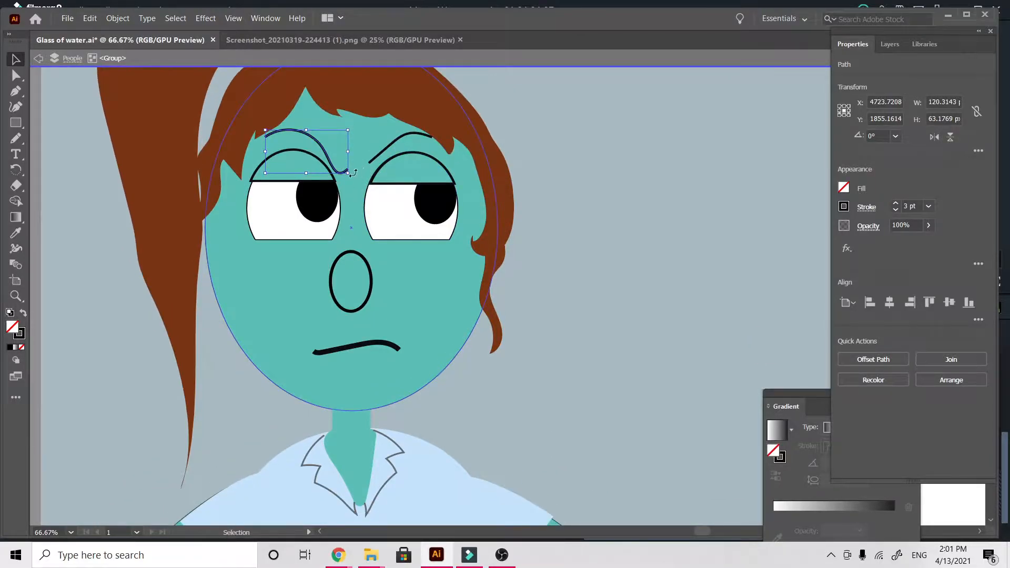
{"action": "left_click_drag", "start_coordinate": [352, 175], "coordinate": [380, 179]}
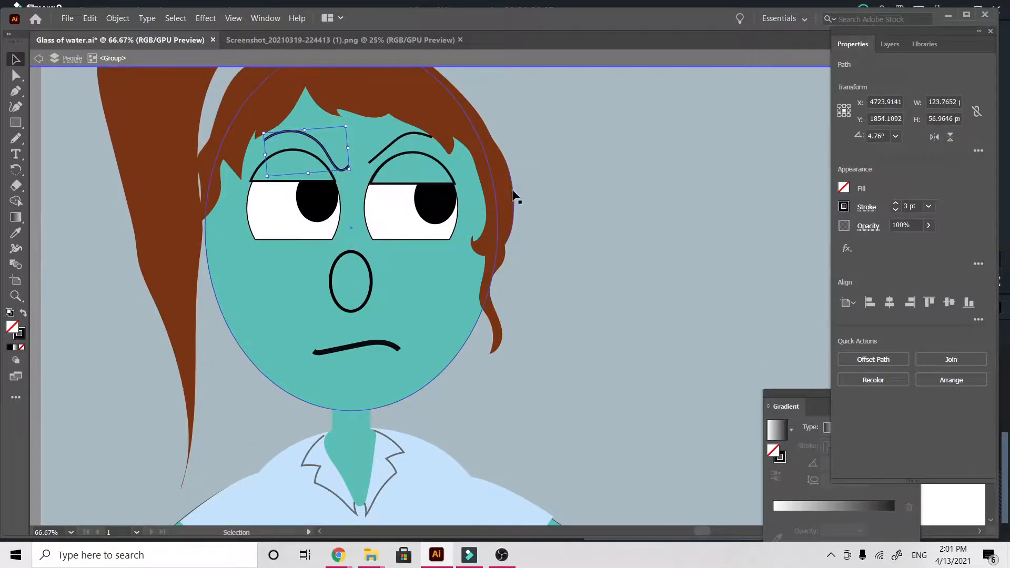
Step: Rotate the woman's right-hand eyebrow counterclockwise by about 4.6° and exit the group isolation
{"action": "left_click", "coordinate": [401, 140]}
{"action": "left_click_drag", "start_coordinate": [368, 170], "coordinate": [371, 173]}
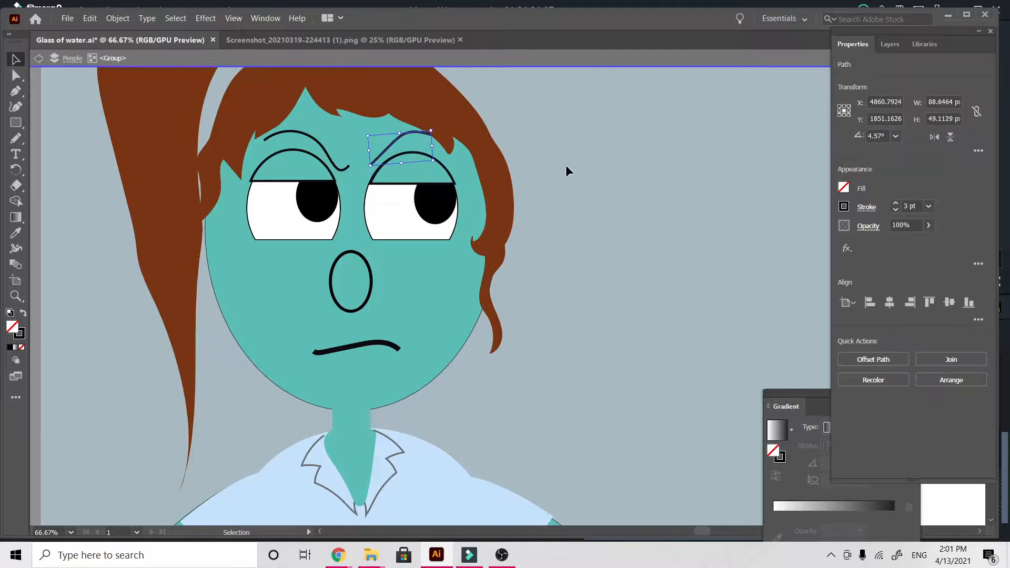
{"action": "left_click", "coordinate": [618, 194]}
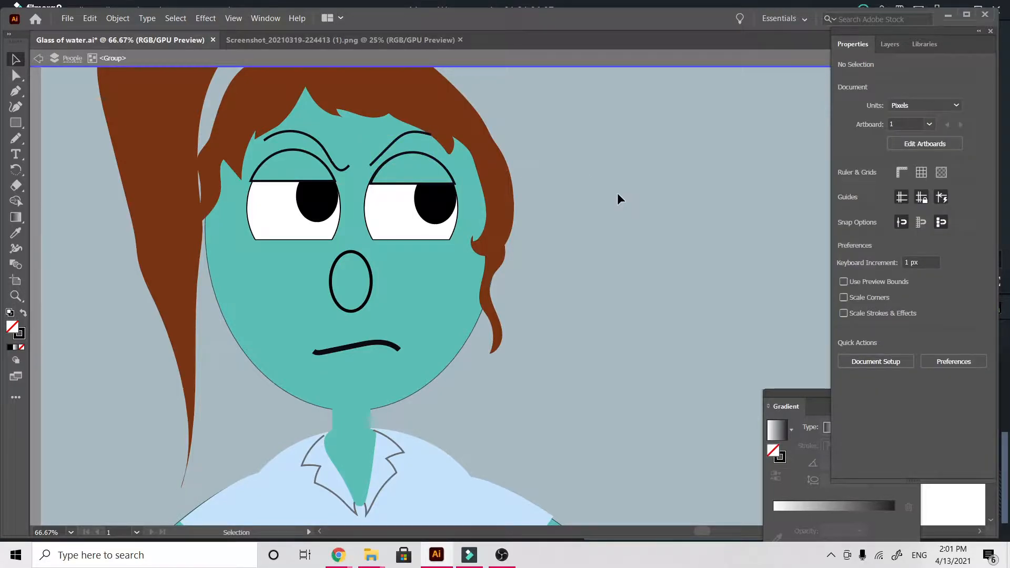
{"action": "scroll", "coordinate": [618, 198], "scroll_direction": "down", "scroll_amount": 5}
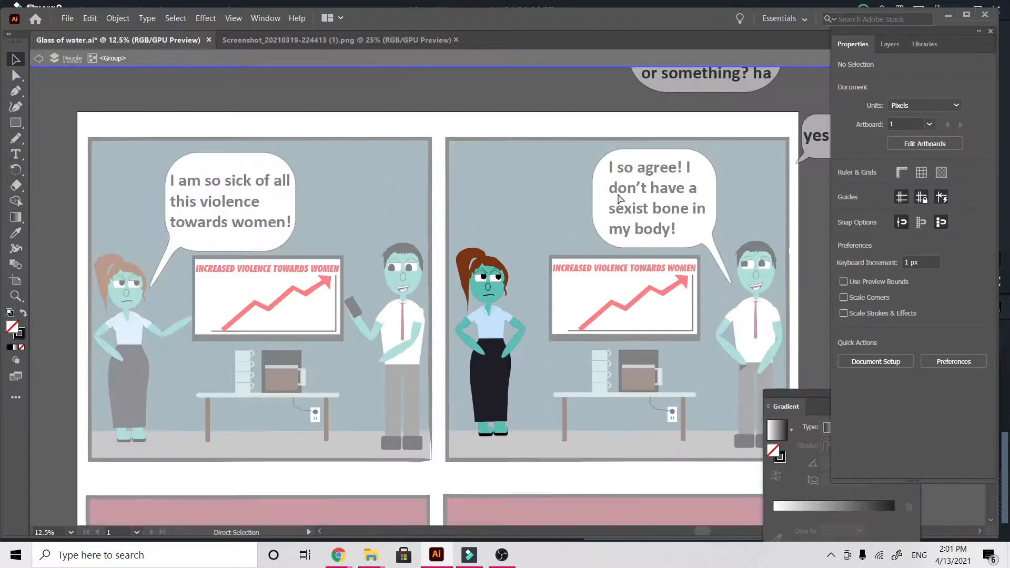
{"action": "scroll", "coordinate": [620, 199], "scroll_direction": "down", "scroll_amount": 2}
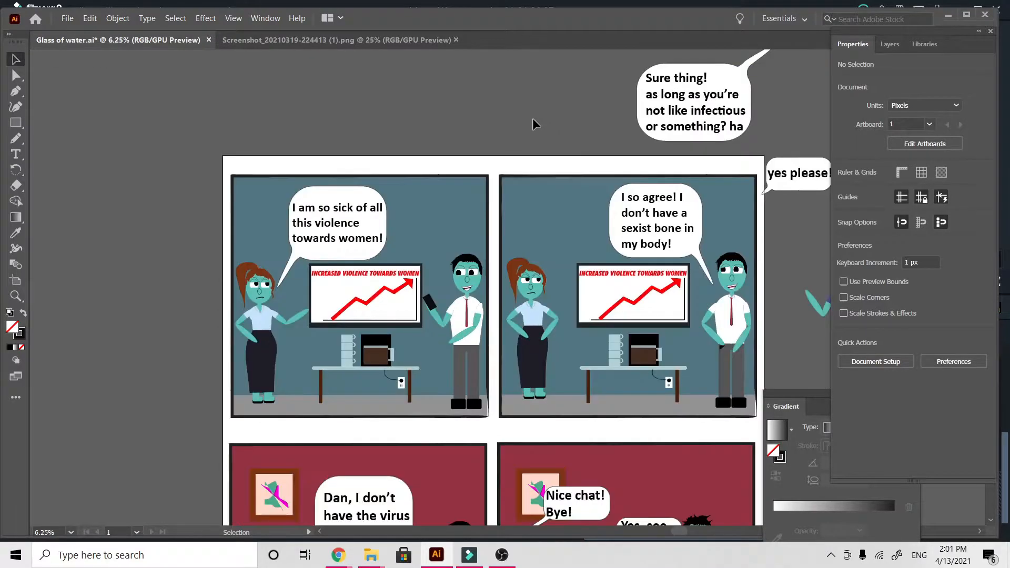
Step: Read the comic idea in the reference screenshot and compare it with the dialogue and panels drawn so far
{"action": "scroll", "coordinate": [533, 119], "scroll_direction": "right", "scroll_amount": 3}
{"action": "scroll", "coordinate": [532, 119], "scroll_direction": "down", "scroll_amount": 4}
{"action": "scroll", "coordinate": [532, 119], "scroll_direction": "up", "scroll_amount": 3}
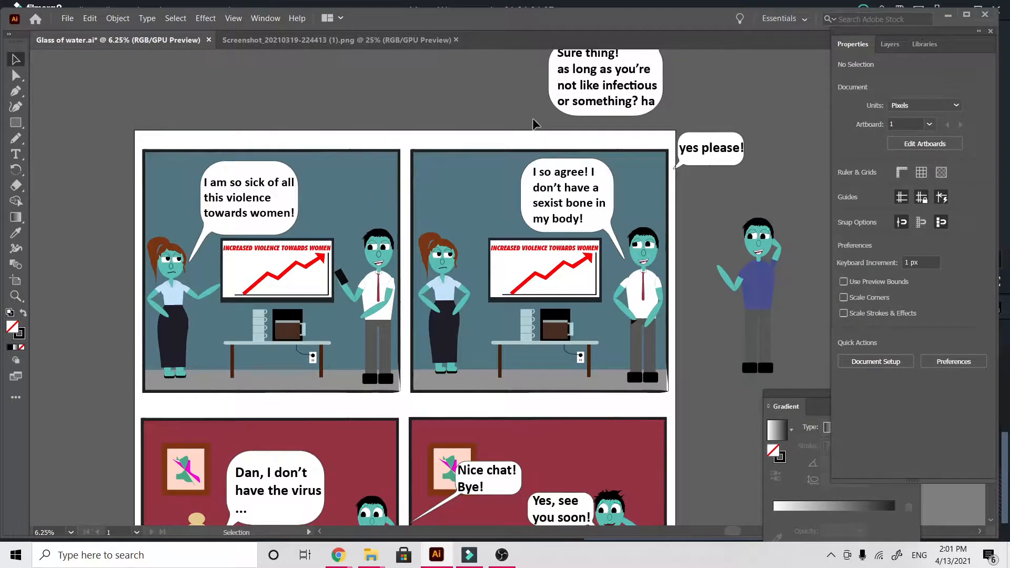
{"action": "left_click", "coordinate": [349, 40]}
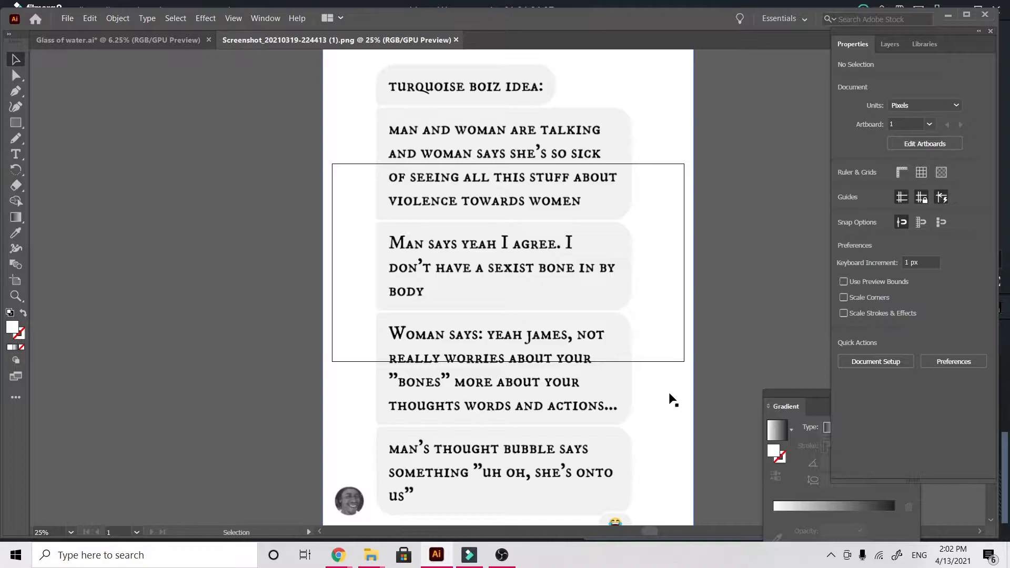
{"action": "left_click", "coordinate": [171, 45]}
{"action": "scroll", "coordinate": [128, 324], "scroll_direction": "down", "scroll_amount": 3}
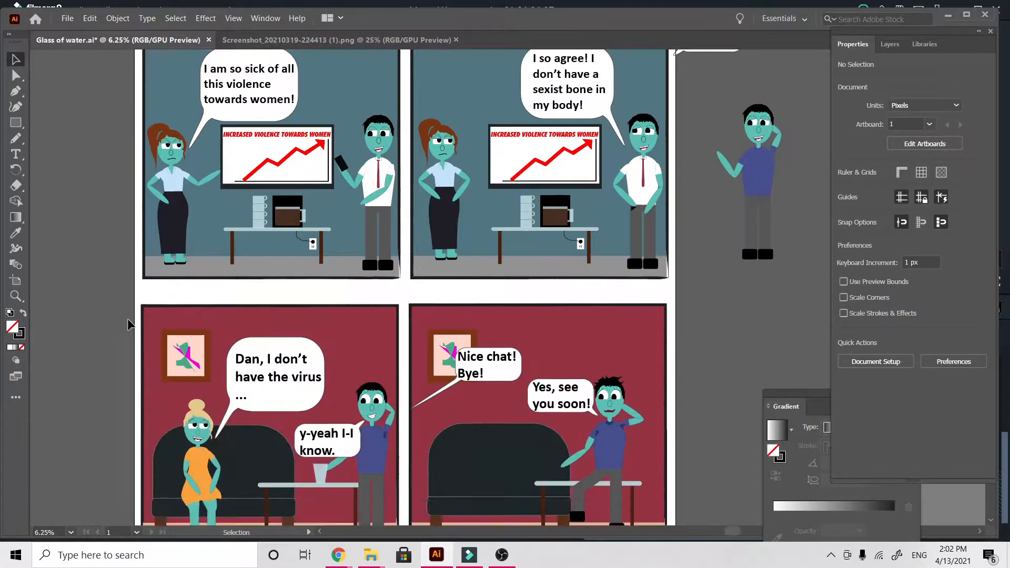
{"action": "scroll", "coordinate": [128, 336], "scroll_direction": "down", "scroll_amount": 2}
{"action": "scroll", "coordinate": [126, 360], "scroll_direction": "up", "scroll_amount": 3}
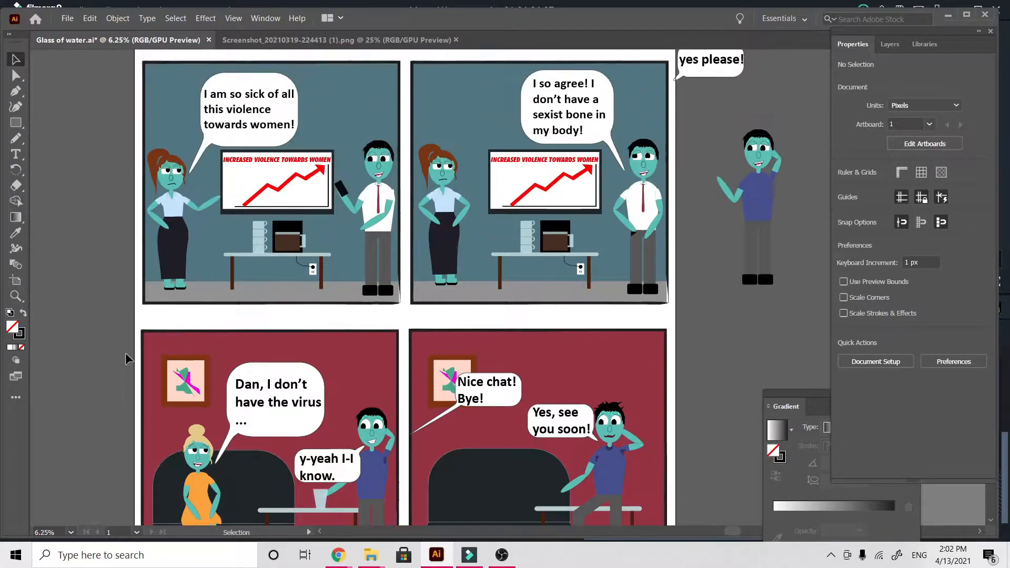
{"action": "scroll", "coordinate": [126, 359], "scroll_direction": "down", "scroll_amount": 1}
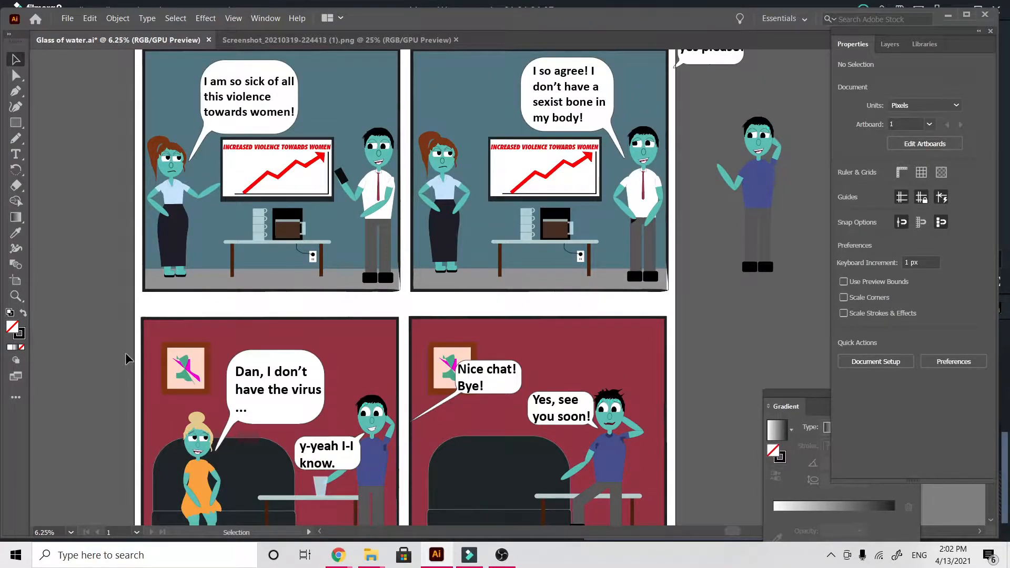
{"action": "scroll", "coordinate": [126, 360], "scroll_direction": "up", "scroll_amount": 3}
{"action": "scroll", "coordinate": [127, 359], "scroll_direction": "down", "scroll_amount": 1}
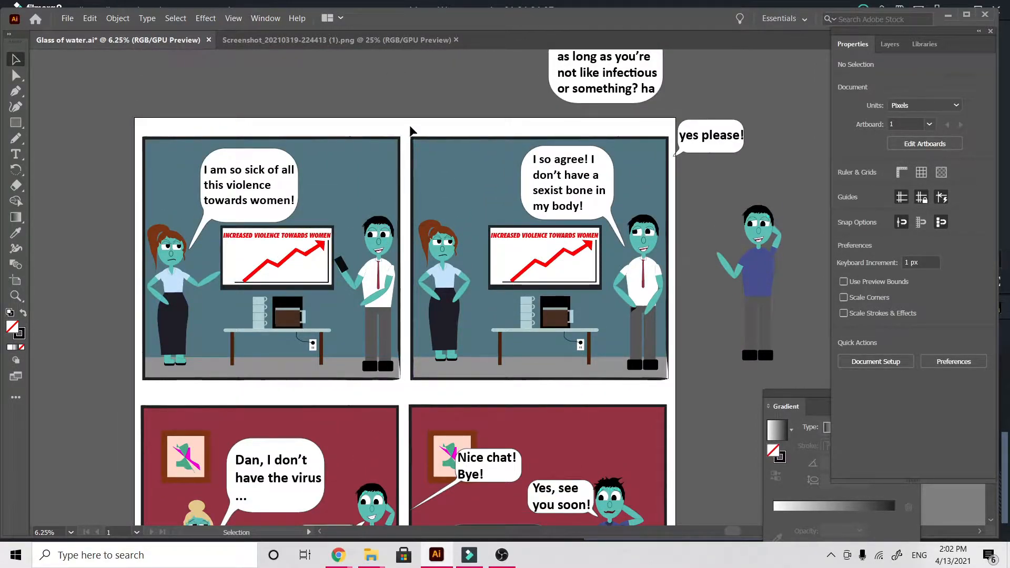
Step: Move the spare "Sure thing!" and "yes please!" speech bubbles beside the artboard farther away from the second panel
{"action": "left_click_drag", "start_coordinate": [410, 127], "coordinate": [671, 389]}
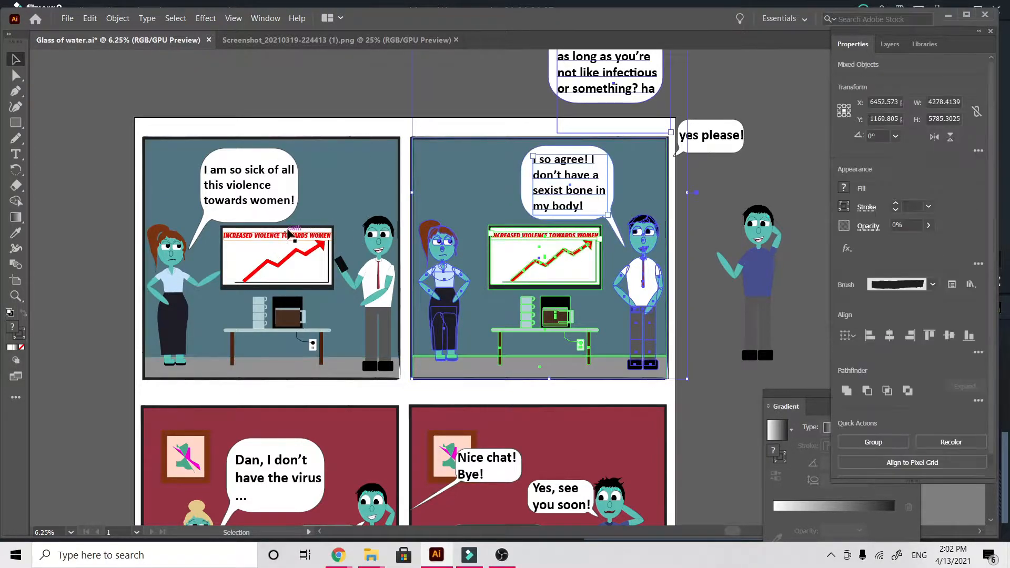
{"action": "left_click", "coordinate": [720, 93]}
{"action": "scroll", "coordinate": [721, 92], "scroll_direction": "up", "scroll_amount": 3}
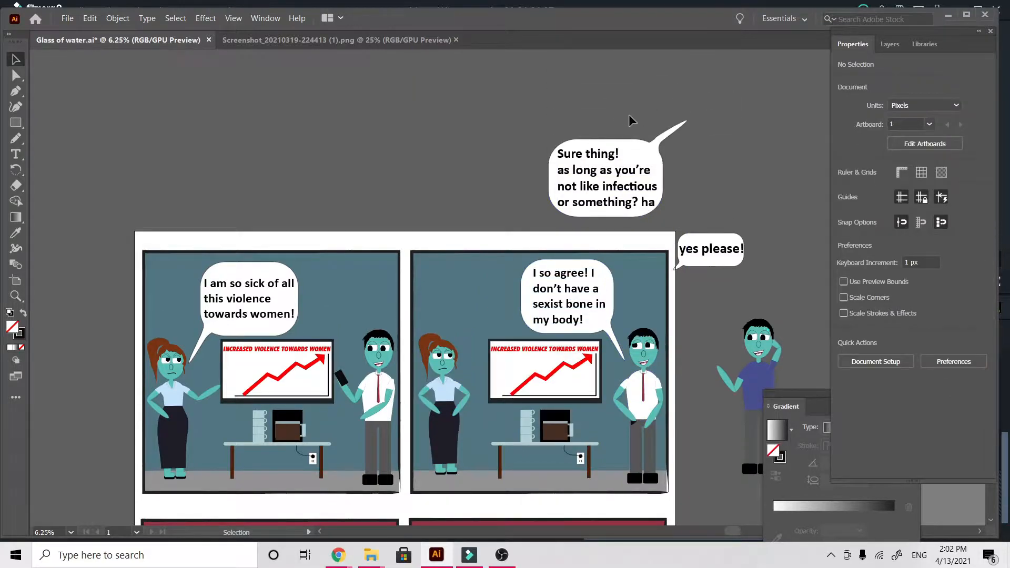
{"action": "left_click_drag", "start_coordinate": [642, 169], "coordinate": [769, 120]}
{"action": "left_click", "coordinate": [738, 279]}
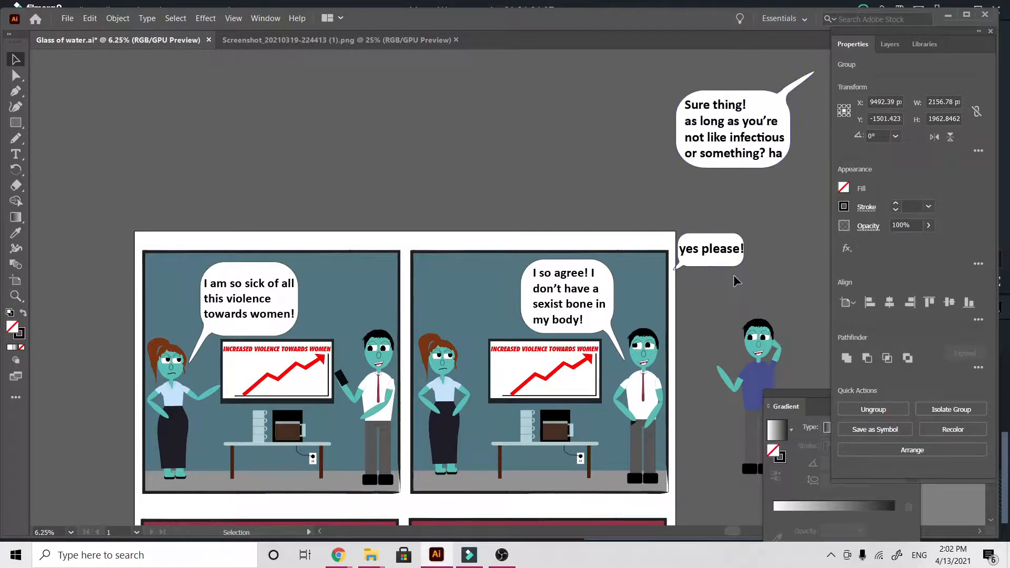
{"action": "left_click_drag", "start_coordinate": [724, 244], "coordinate": [781, 243]}
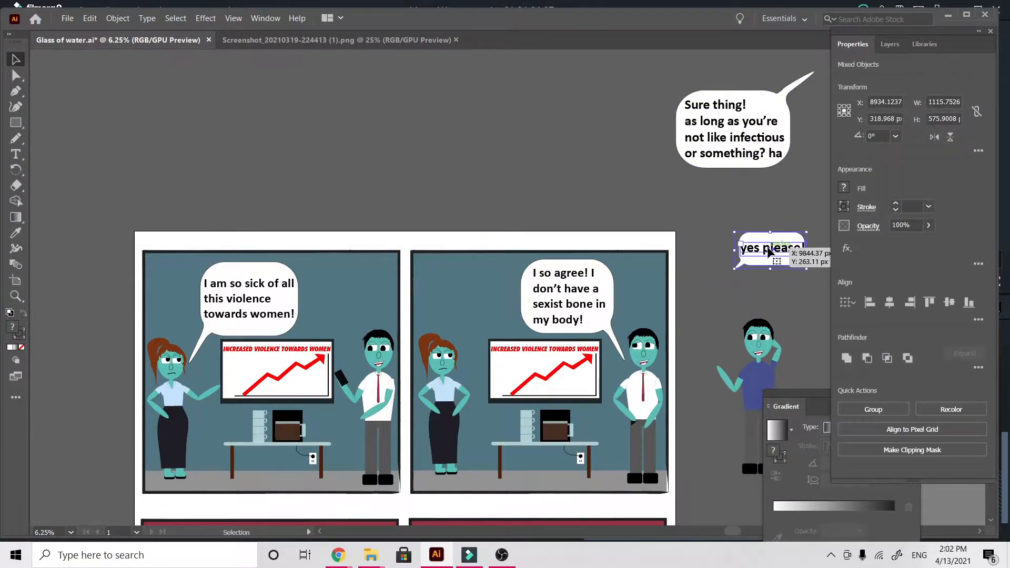
{"action": "left_click", "coordinate": [539, 128]}
{"action": "scroll", "coordinate": [531, 127], "scroll_direction": "down", "scroll_amount": 4}
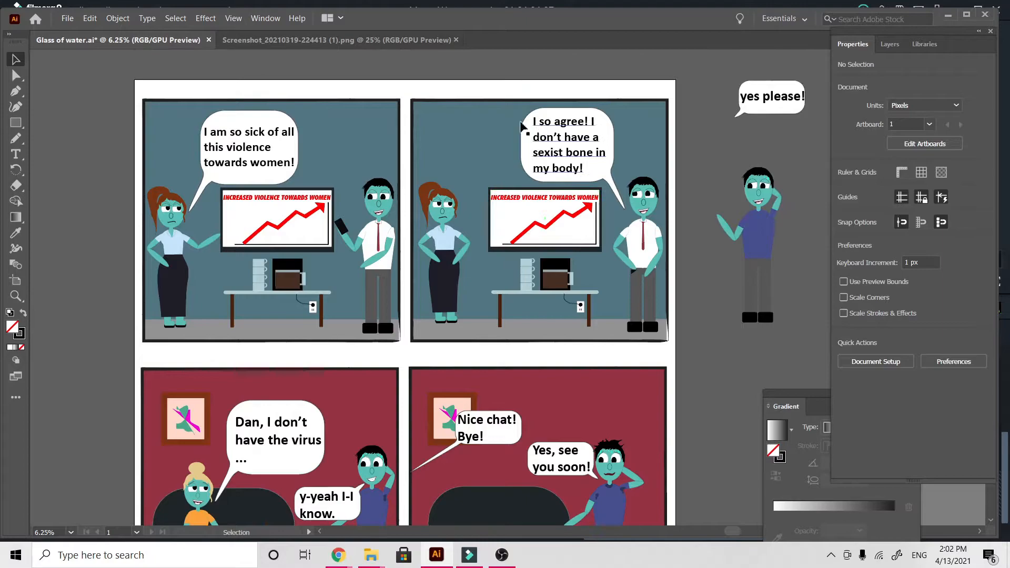
Step: Replace the sofa scene in the third panel with a copy of the second panel's office scene
{"action": "left_click_drag", "start_coordinate": [407, 88], "coordinate": [674, 358]}
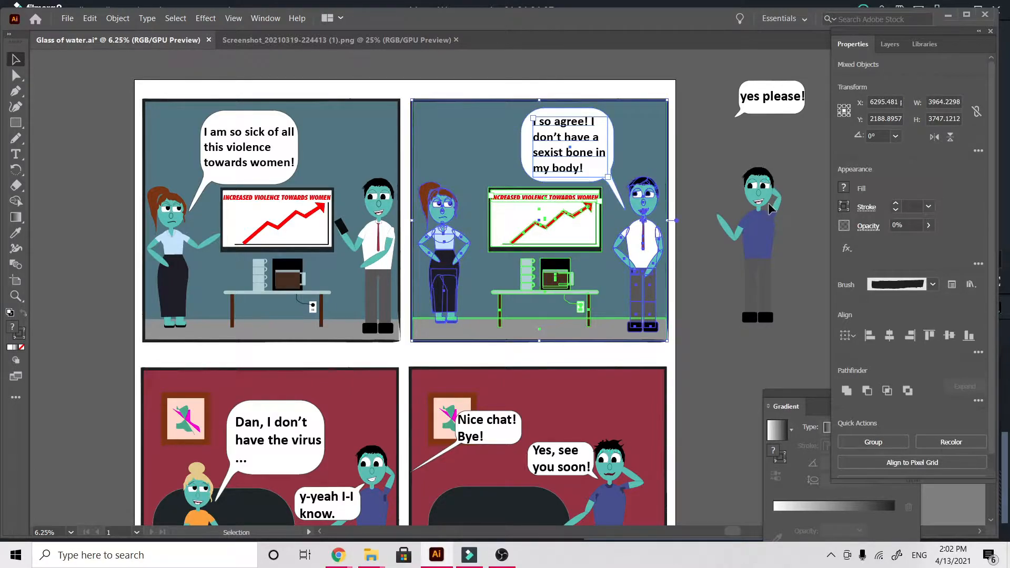
{"action": "scroll", "coordinate": [770, 209], "scroll_direction": "down", "scroll_amount": 5}
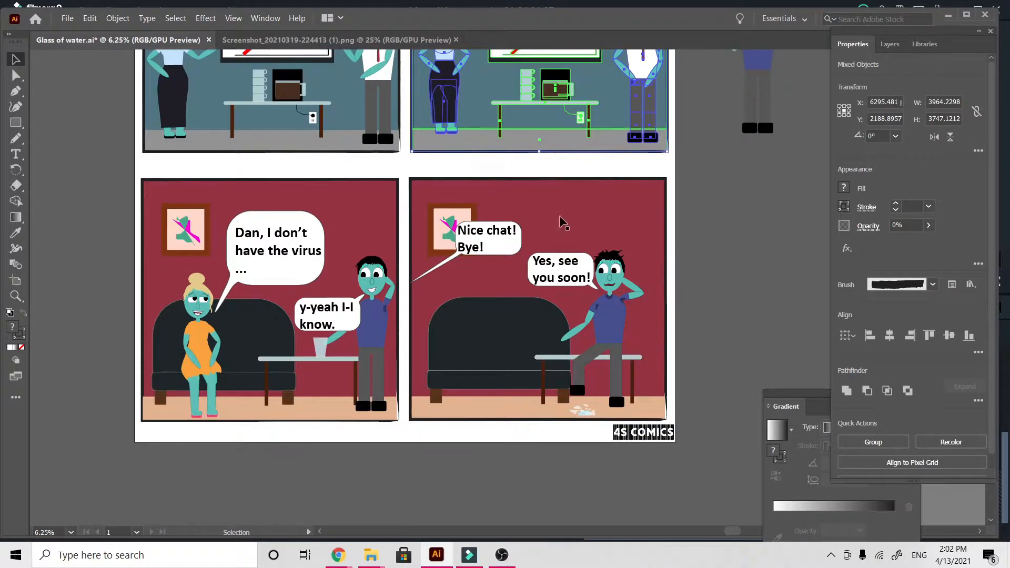
{"action": "left_click_drag", "start_coordinate": [140, 168], "coordinate": [363, 424]}
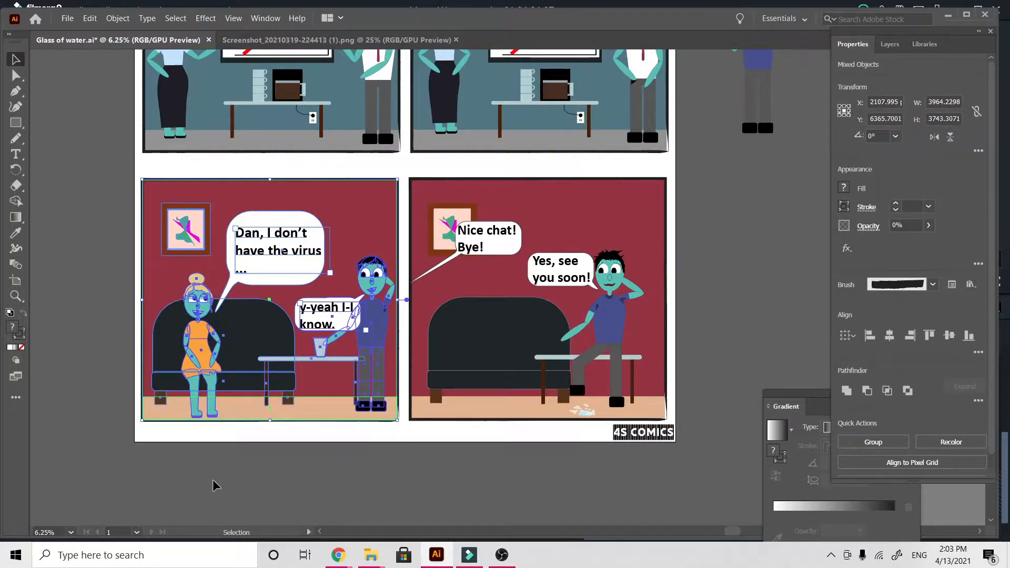
{"action": "left_click", "coordinate": [213, 494]}
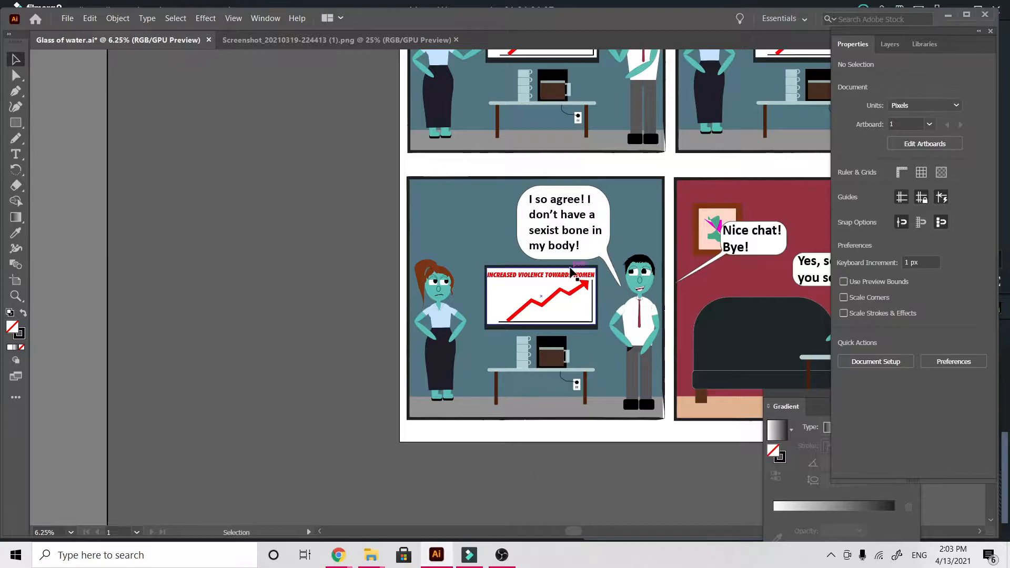
{"action": "double_click", "coordinate": [525, 222]}
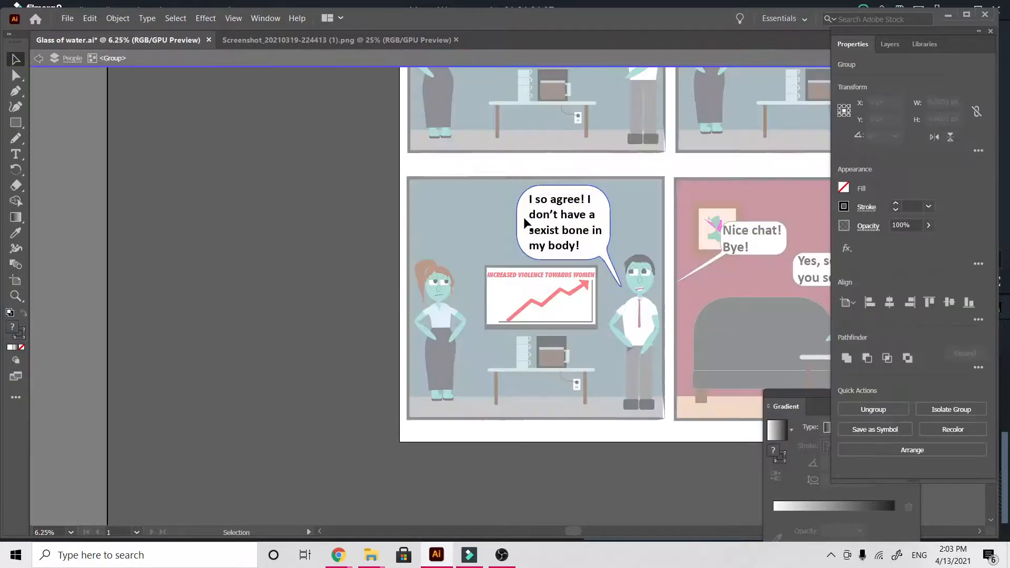
{"action": "left_click", "coordinate": [525, 222]}
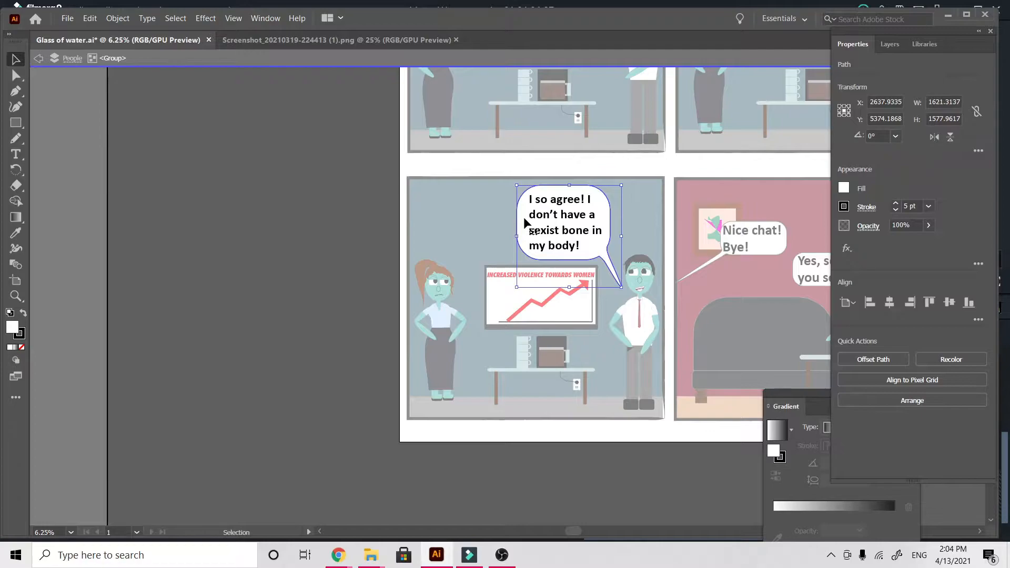
{"action": "double_click", "coordinate": [387, 255]}
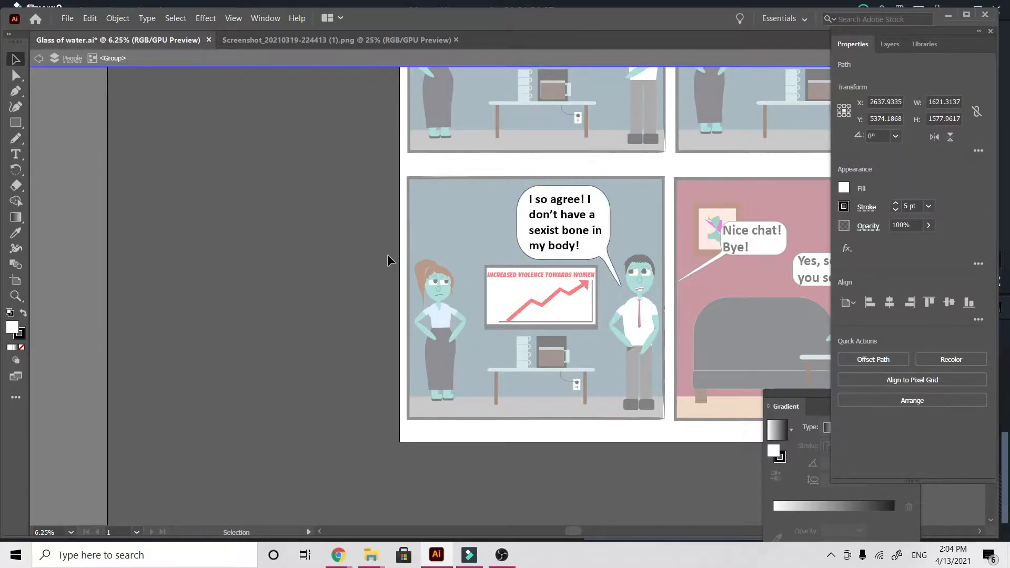
{"action": "left_click", "coordinate": [559, 229]}
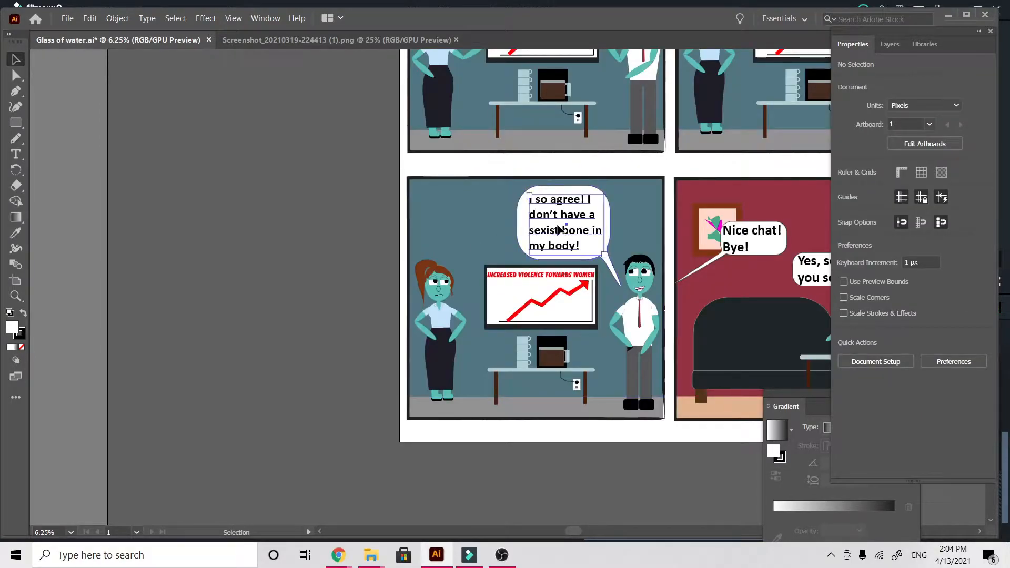
{"action": "right_click", "coordinate": [559, 230]}
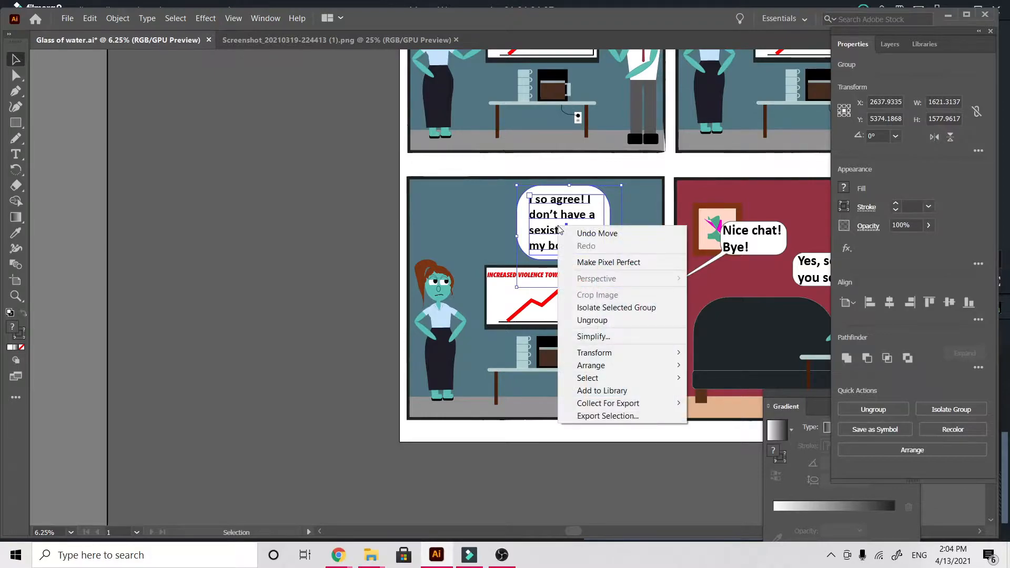
{"action": "mouse_move", "coordinate": [610, 370]}
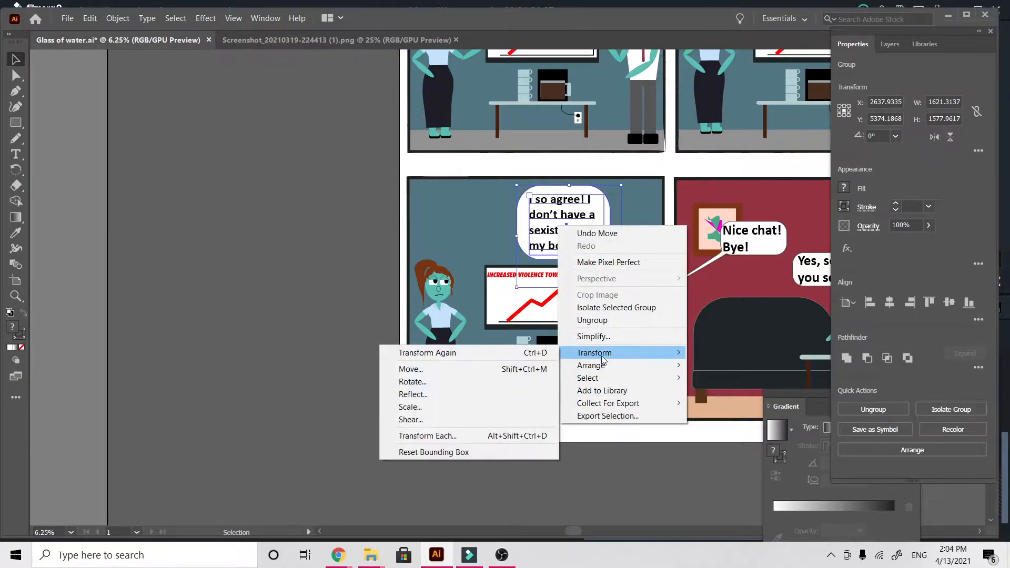
{"action": "left_click", "coordinate": [498, 394]}
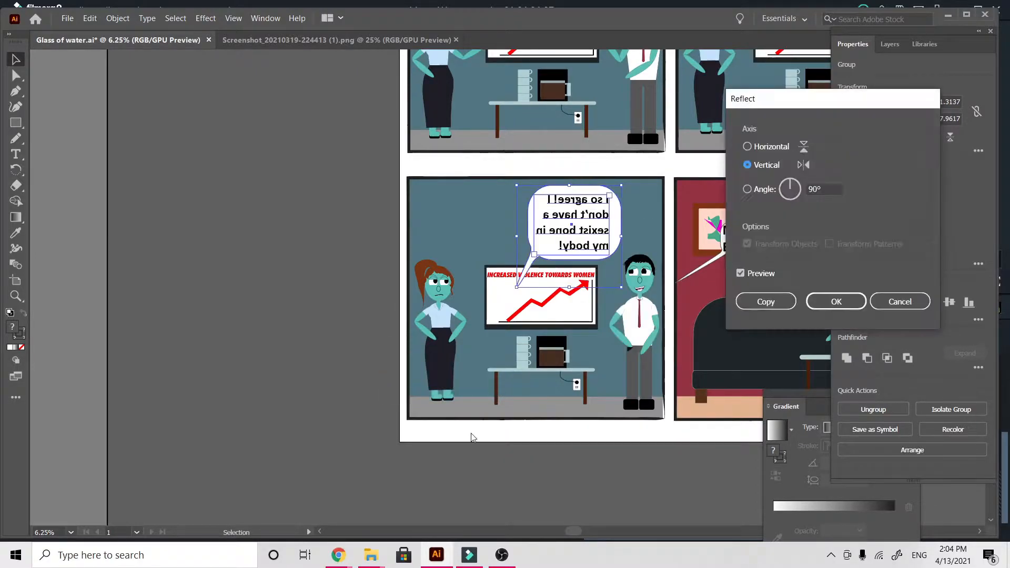
{"action": "left_click", "coordinate": [890, 302]}
{"action": "left_click", "coordinate": [338, 328]}
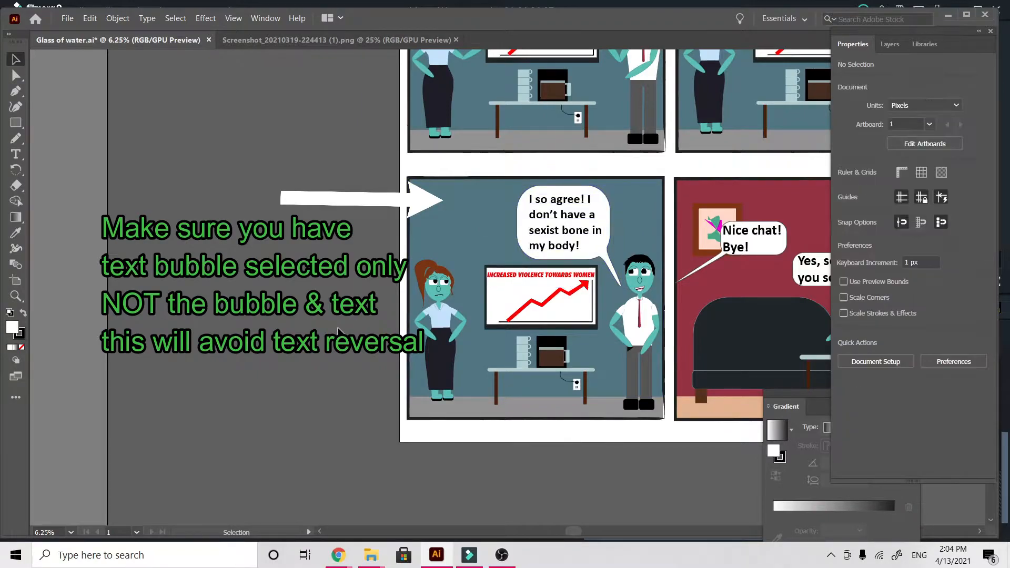
Step: Isolate the third panel's speech bubble group and reflect only the bubble shape across the vertical axis, excluding its text
{"action": "double_click", "coordinate": [522, 232]}
{"action": "left_click", "coordinate": [523, 231]}
{"action": "right_click", "coordinate": [522, 229]}
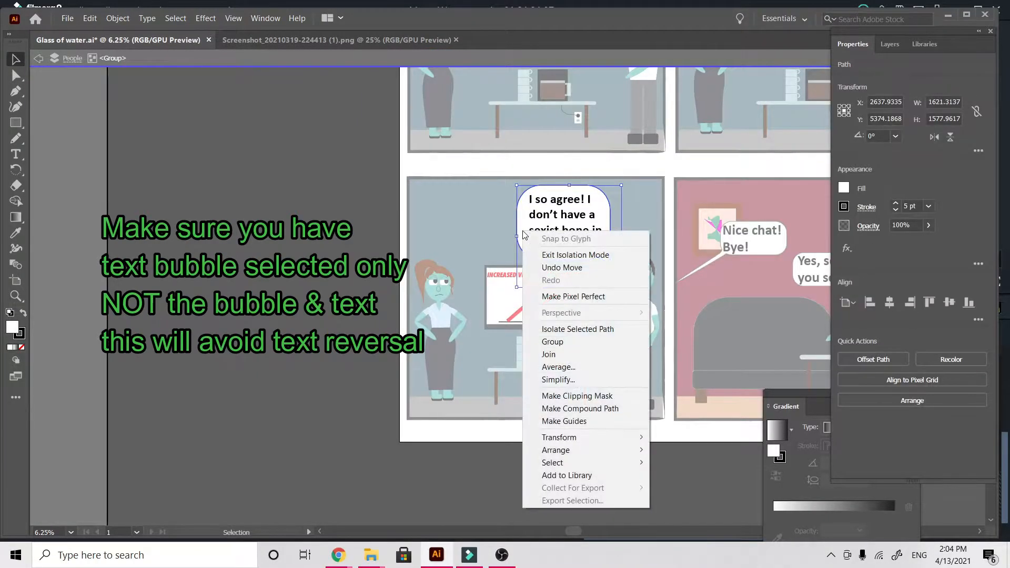
{"action": "mouse_move", "coordinate": [552, 439]}
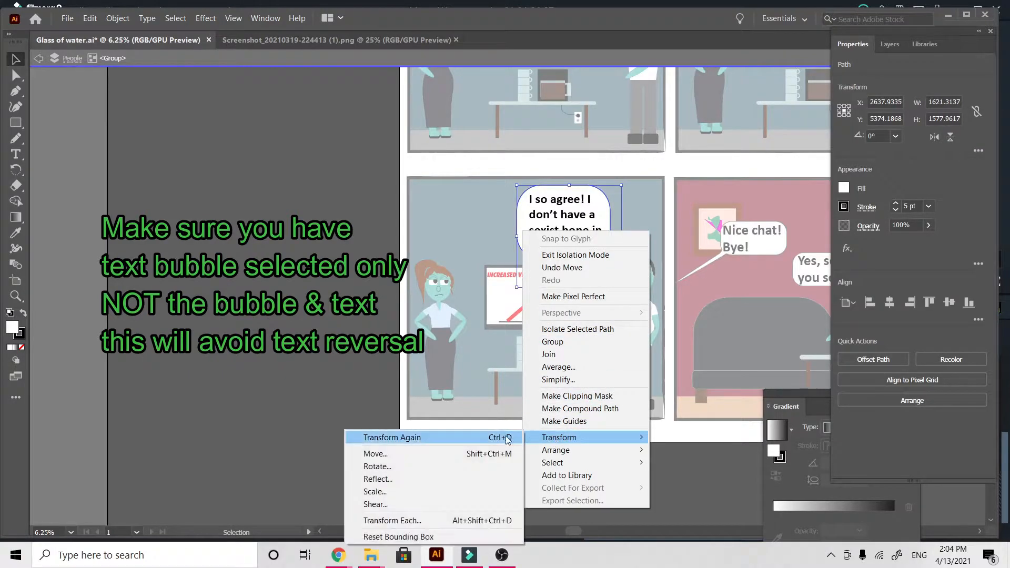
{"action": "left_click", "coordinate": [445, 479]}
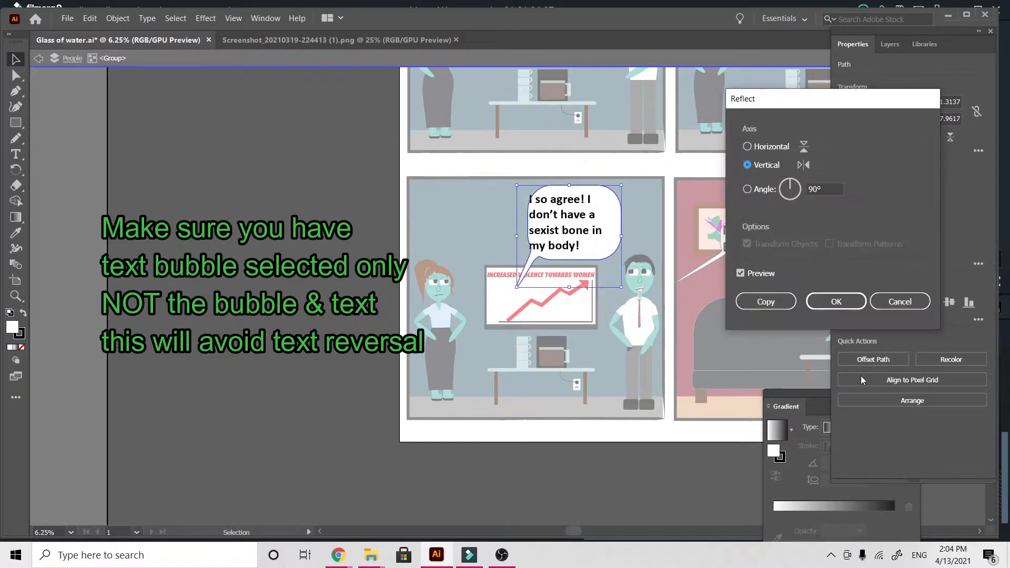
{"action": "left_click", "coordinate": [836, 302]}
{"action": "left_click", "coordinate": [532, 488]}
{"action": "double_click", "coordinate": [532, 488]}
Step: Recentre the flipped bubble shape around its text and move the whole speech bubble so its tail points at the woman
{"action": "left_click", "coordinate": [617, 227]}
{"action": "double_click", "coordinate": [617, 227]}
{"action": "left_click_drag", "start_coordinate": [617, 225], "coordinate": [604, 219]}
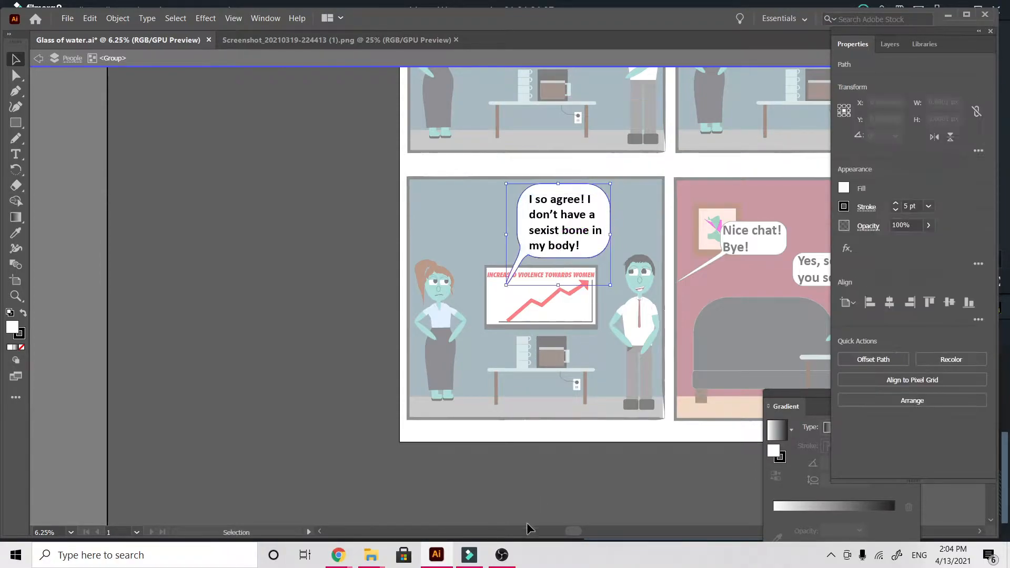
{"action": "double_click", "coordinate": [528, 479]}
{"action": "left_click_drag", "start_coordinate": [568, 221], "coordinate": [532, 227]}
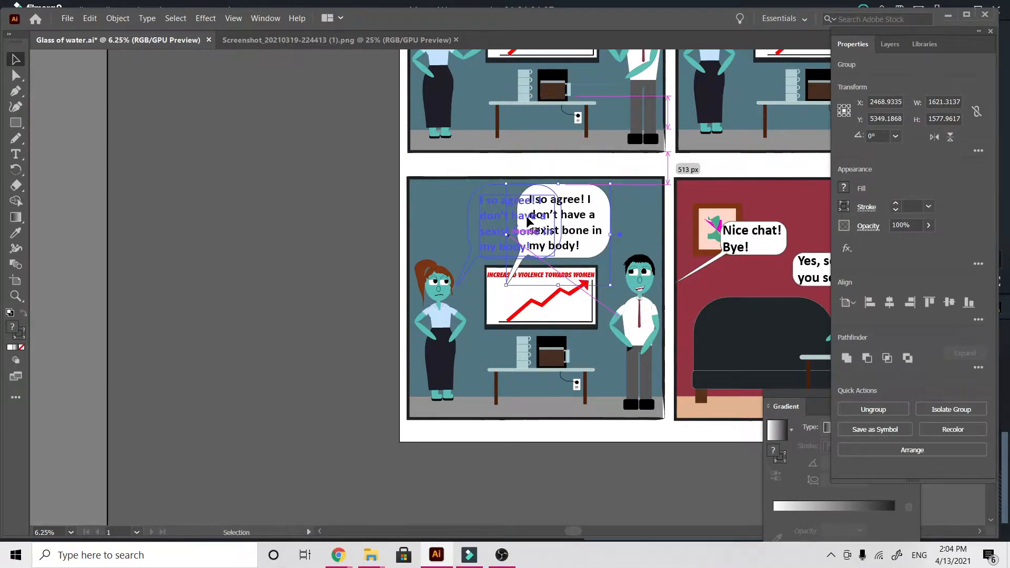
{"action": "left_click", "coordinate": [477, 442]}
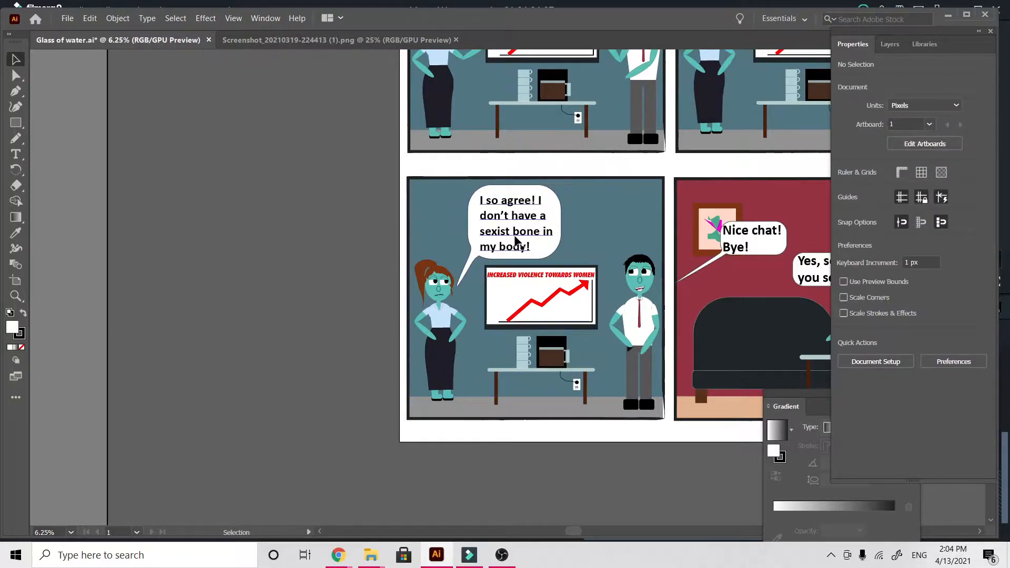
Step: Replace the bubble text with the woman's scripted reply, addressing the man by name and continuing with "I'm not really worried about your 'bones'"
{"action": "double_click", "coordinate": [516, 240]}
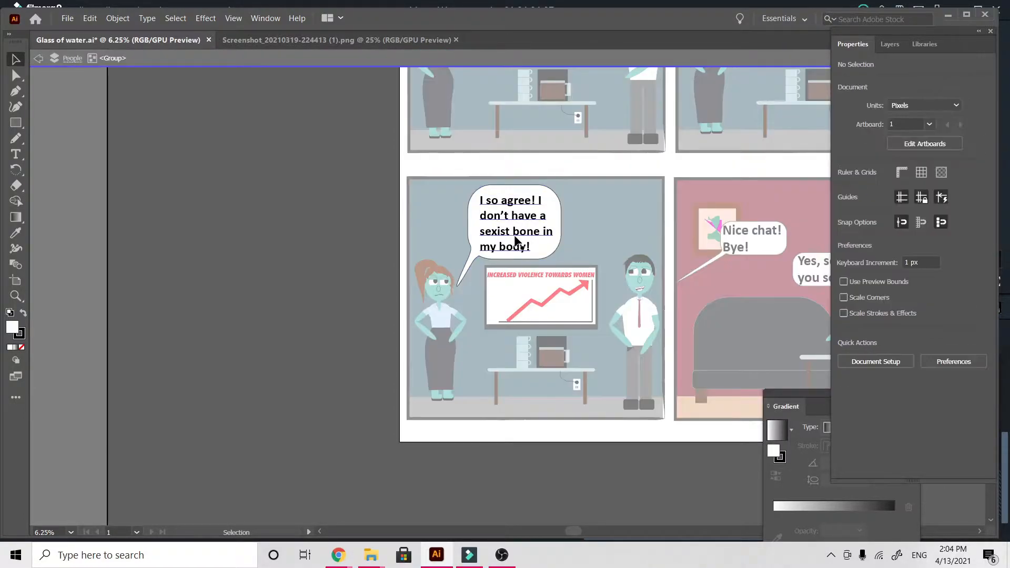
{"action": "double_click", "coordinate": [516, 235]}
{"action": "triple_click", "coordinate": [514, 232]}
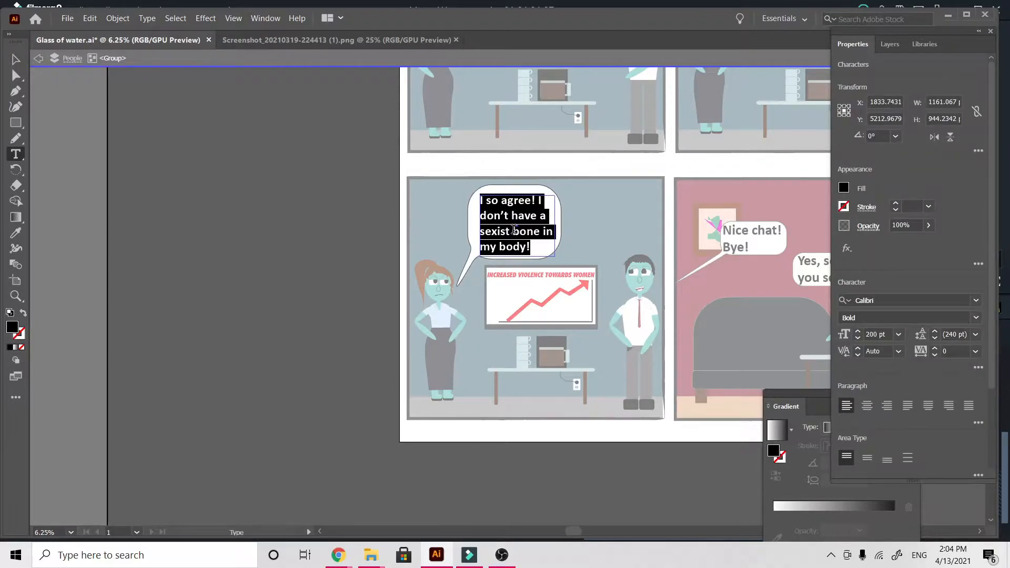
{"action": "left_click", "coordinate": [358, 42]}
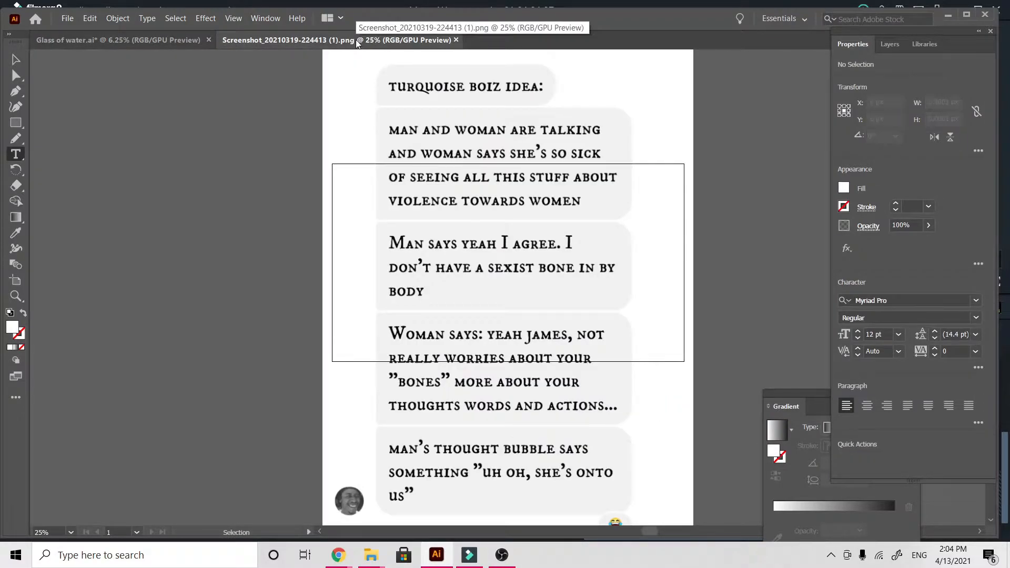
{"action": "left_click", "coordinate": [151, 45]}
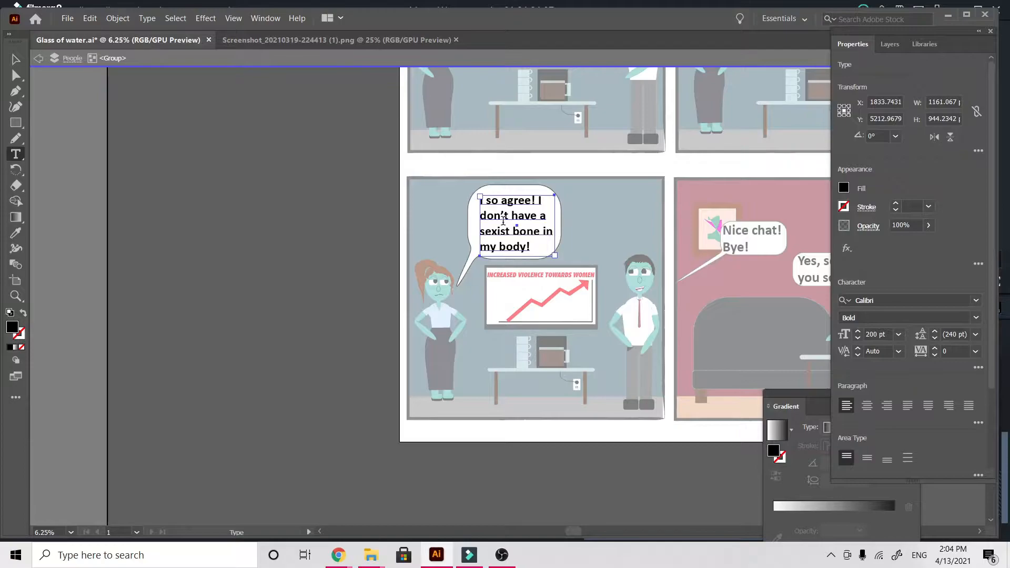
{"action": "key", "text": "ctrl+a"}
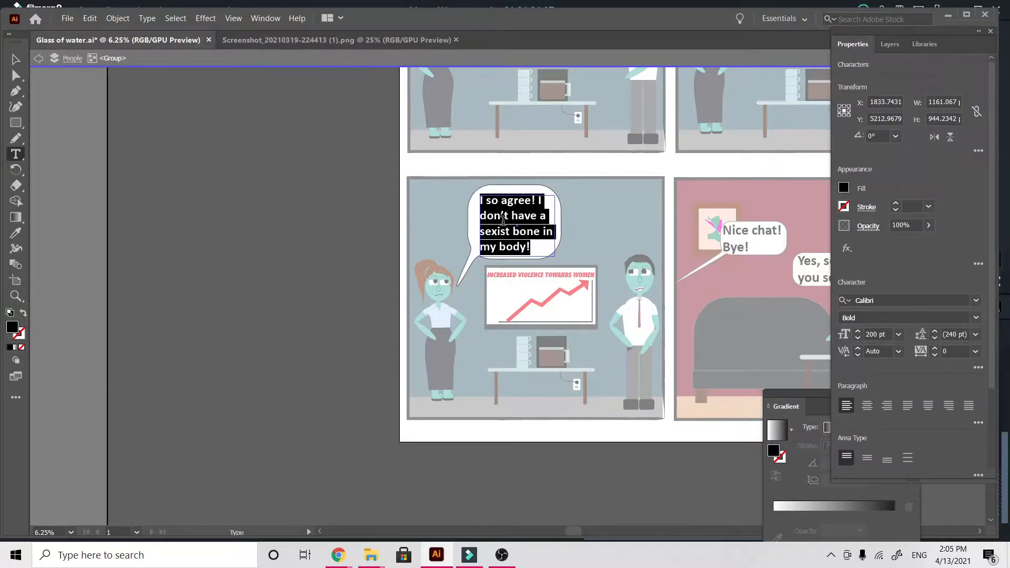
{"action": "type", "text": "Y"}
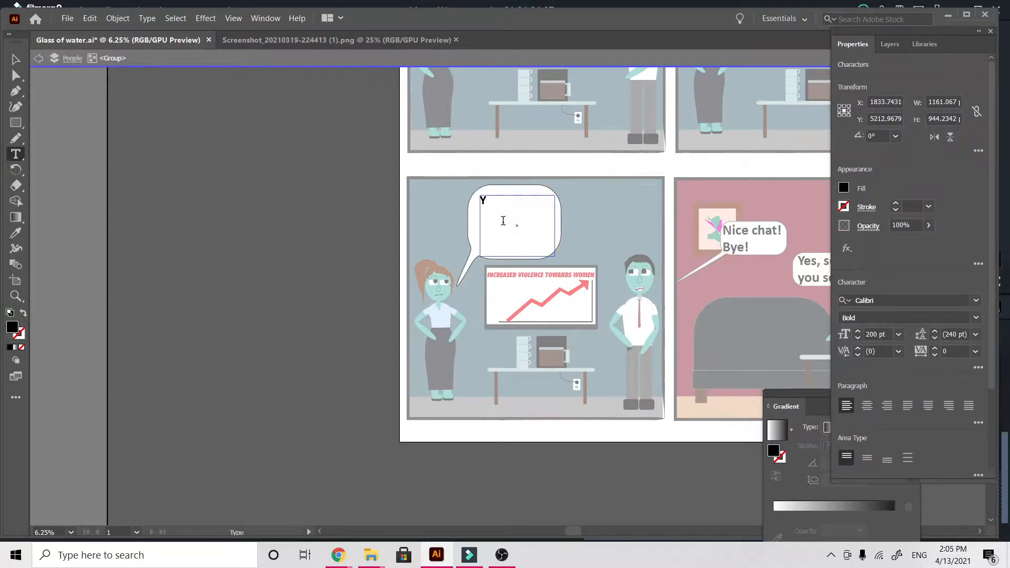
{"action": "type", "text": "eah"}
{"action": "type", "text": " Jam"}
{"action": "type", "text": "'m "}
{"action": "type", "text": "no"}
{"action": "type", "text": "t really worr"}
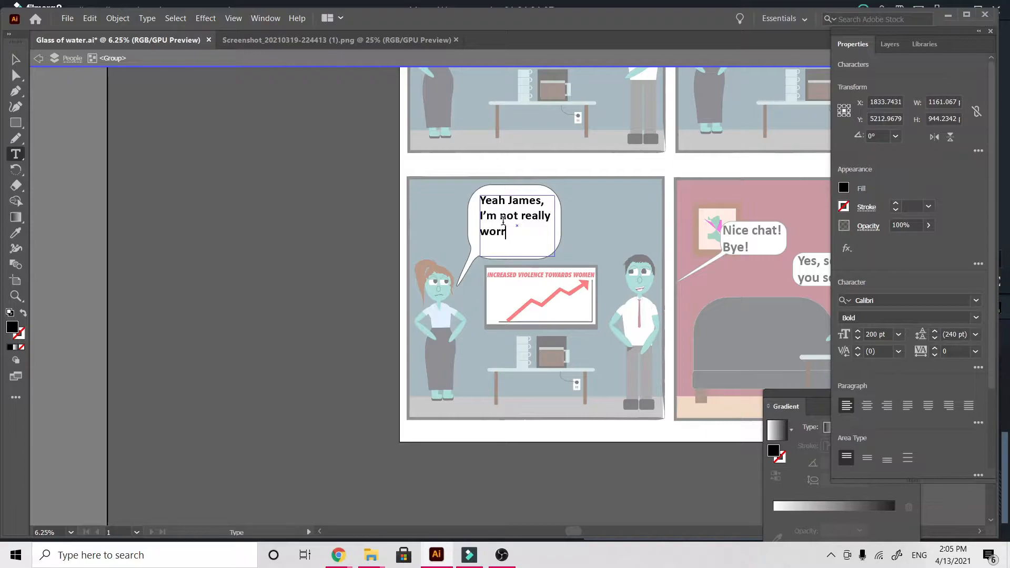
{"action": "type", "text": "ied ab"}
{"action": "type", "text": "out"}
{"action": "type", "text": " your '"}
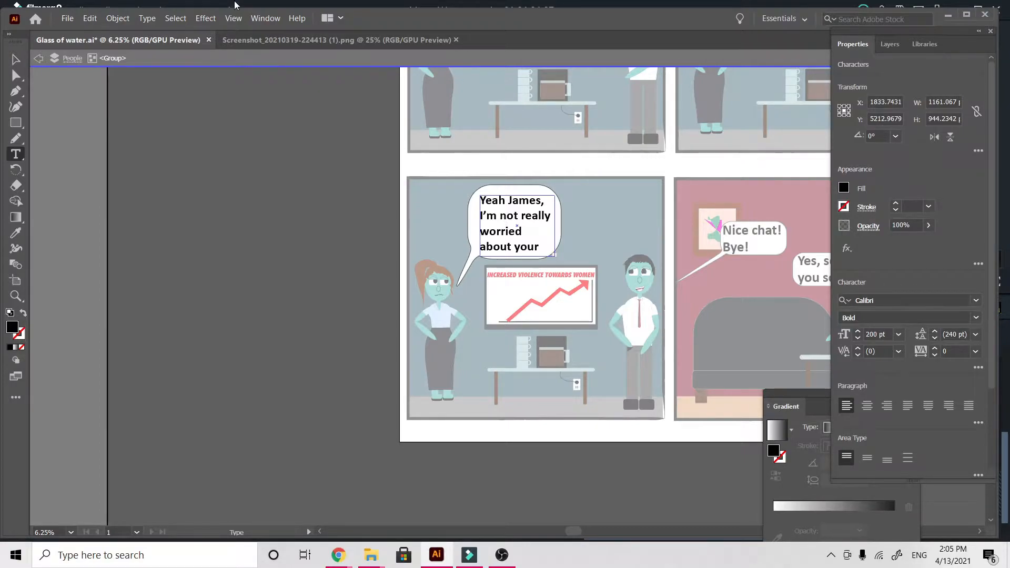
Step: Enlarge the text frame to about 1635 by 1954 px and complete the reply with "more about your thoughts, words and actions"
{"action": "left_click", "coordinate": [259, 40]}
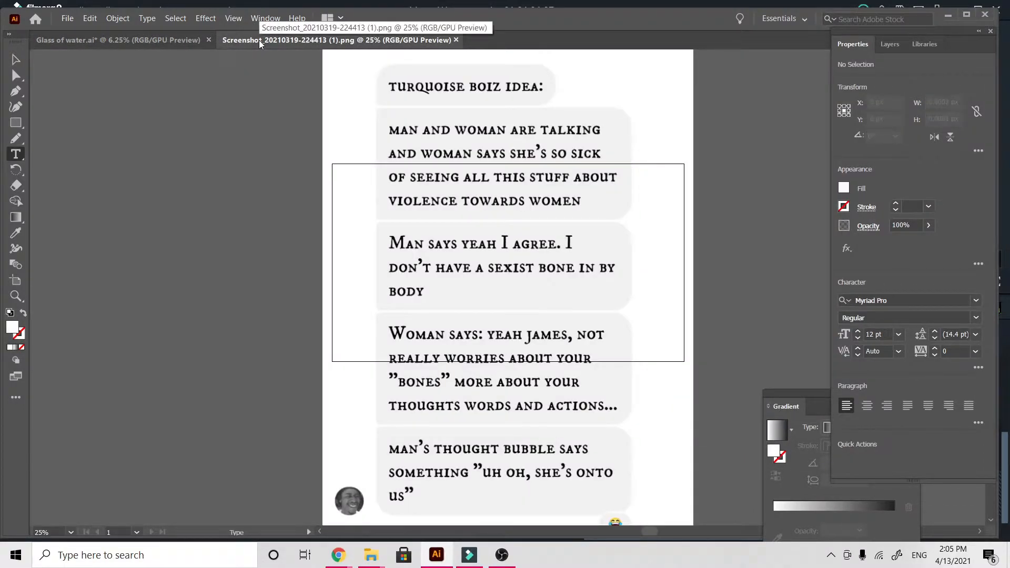
{"action": "left_click", "coordinate": [128, 39]}
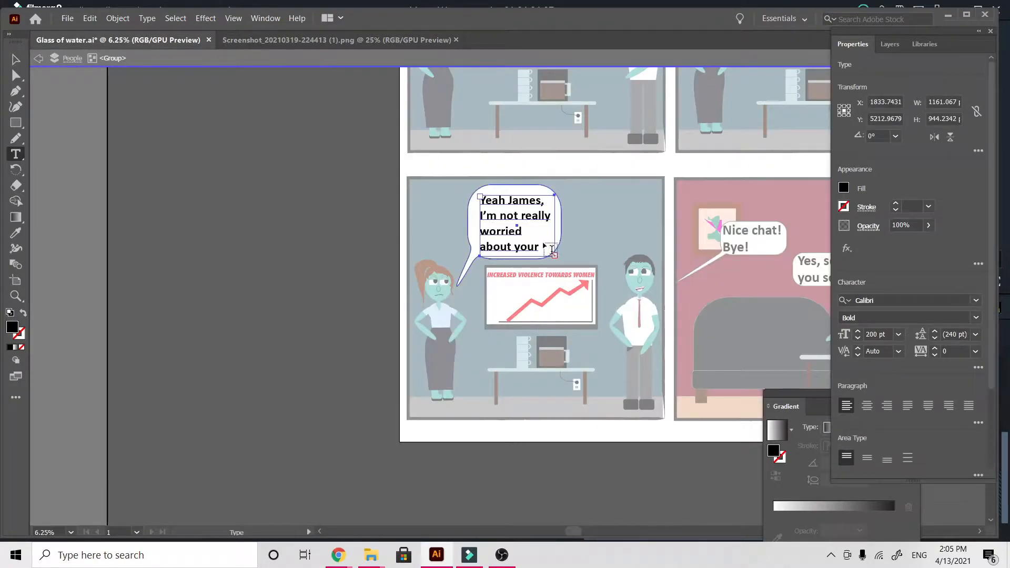
{"action": "left_click", "coordinate": [15, 64]}
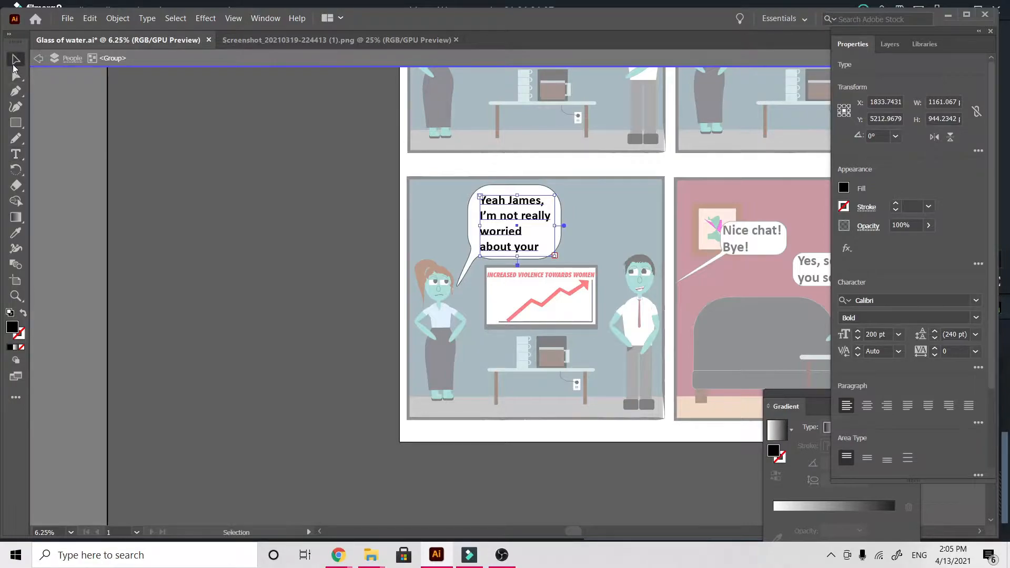
{"action": "left_click_drag", "start_coordinate": [518, 258], "coordinate": [518, 320]}
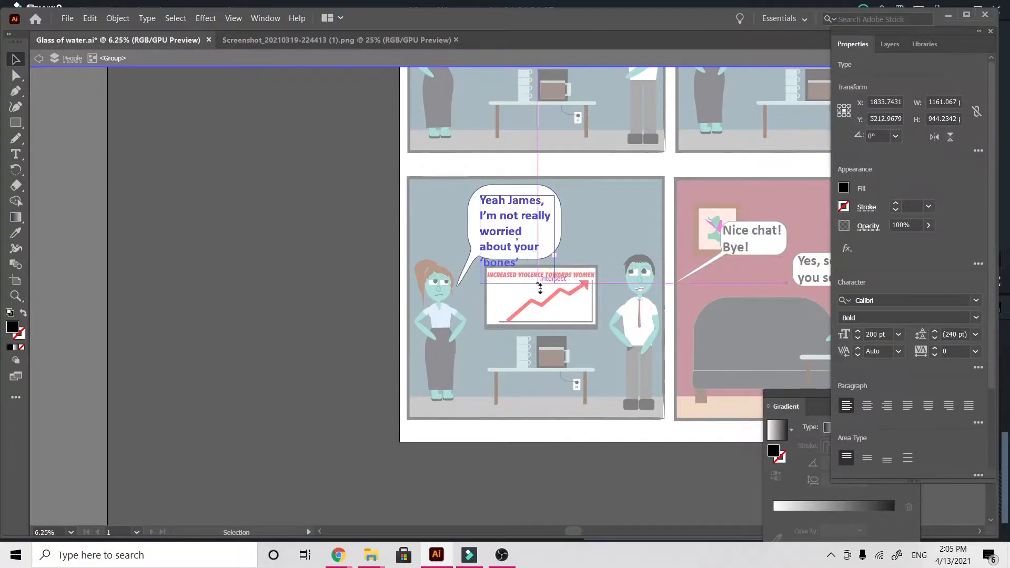
{"action": "key", "text": "t"}
{"action": "left_click", "coordinate": [520, 262]}
{"action": "key", "text": "Escape"}
{"action": "left_click_drag", "start_coordinate": [555, 255], "coordinate": [587, 260]}
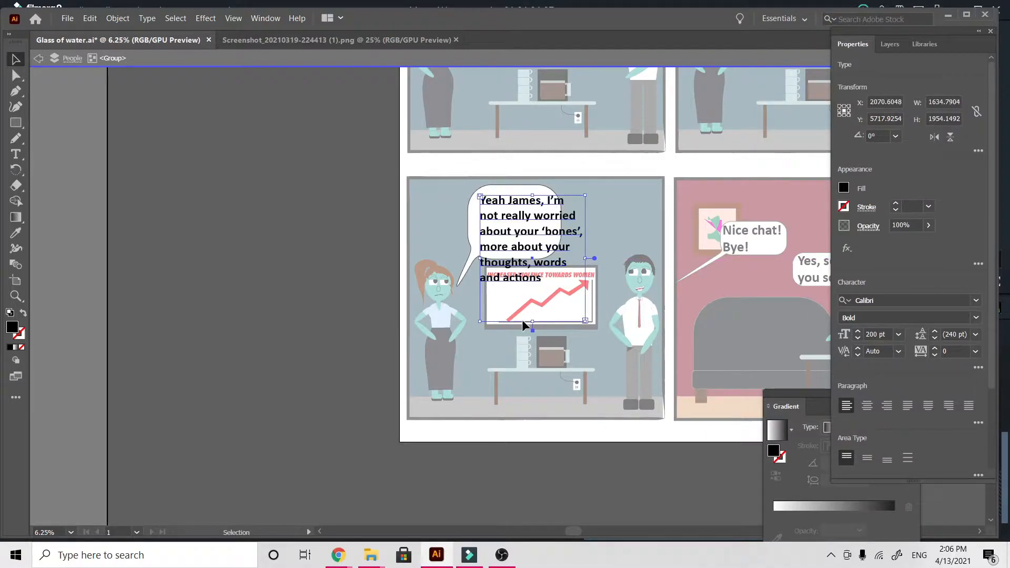
{"action": "double_click", "coordinate": [365, 428]}
Step: Isolate the third panel's speech bubble shape and enlarge it at opposite corners to hold more of the woman's reply
{"action": "left_click", "coordinate": [468, 223]}
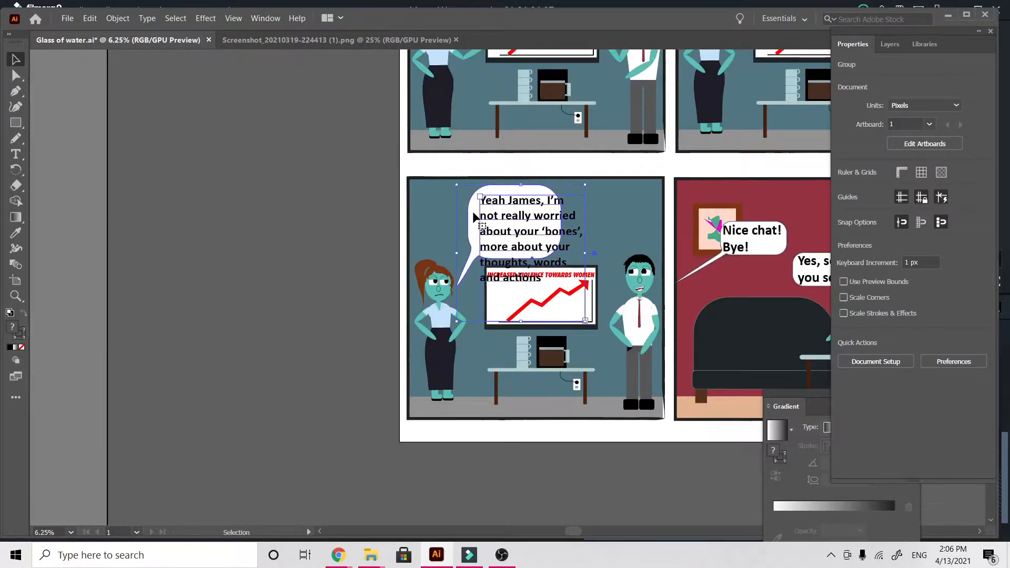
{"action": "double_click", "coordinate": [473, 220]}
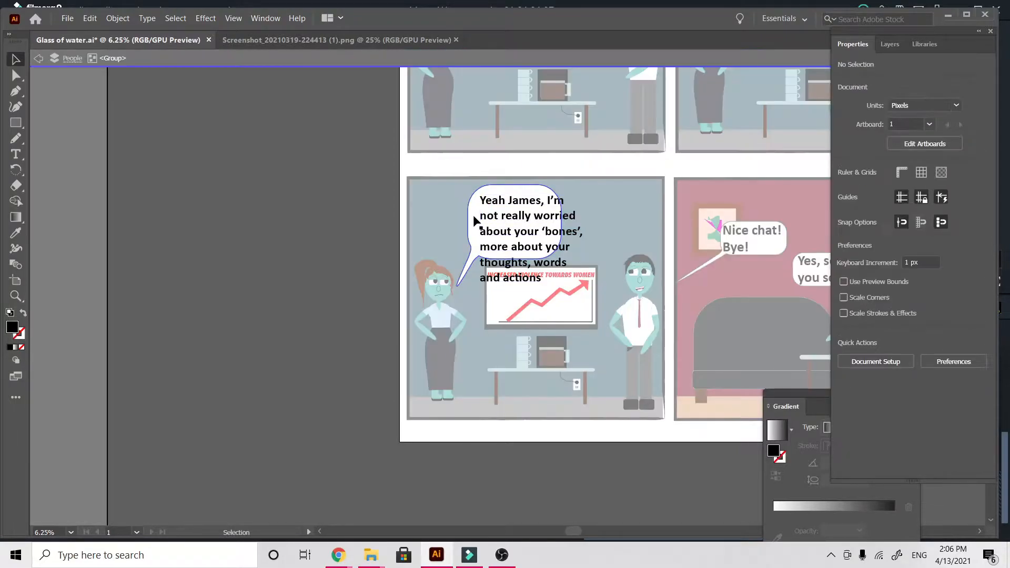
{"action": "left_click", "coordinate": [16, 75]}
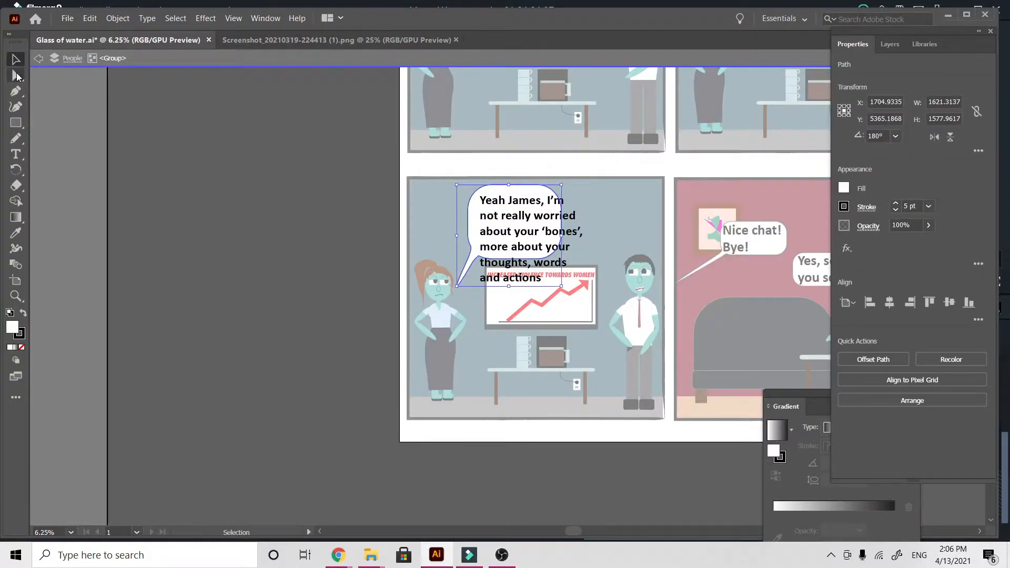
{"action": "left_click", "coordinate": [17, 60]}
{"action": "left_click_drag", "start_coordinate": [459, 187], "coordinate": [438, 181]}
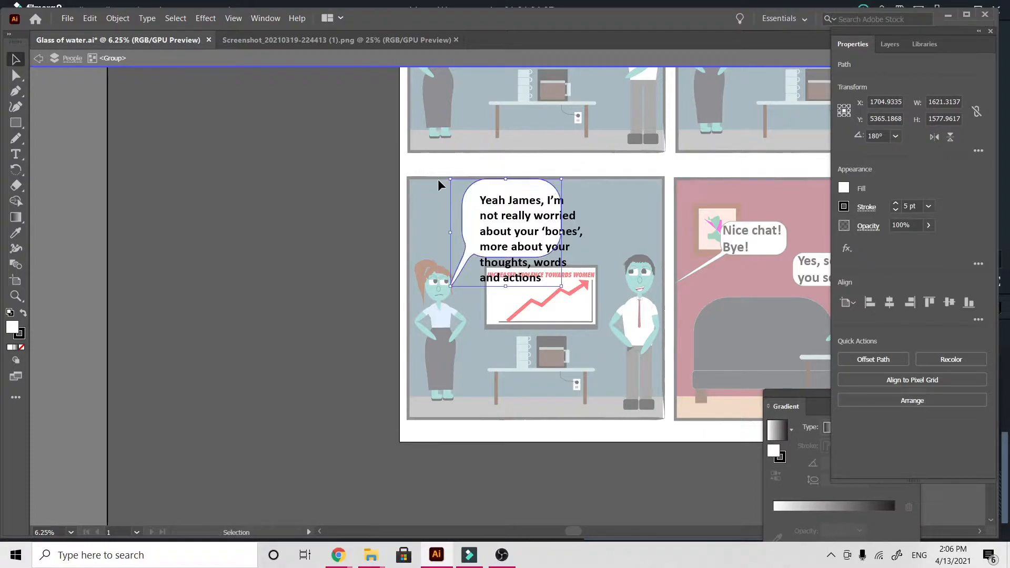
{"action": "left_click_drag", "start_coordinate": [561, 286], "coordinate": [571, 298]}
{"action": "double_click", "coordinate": [494, 458]}
Step: Reduce the woman's reply text to 180 pt and nudge it up within the enlarged speech bubble
{"action": "left_click", "coordinate": [524, 232]}
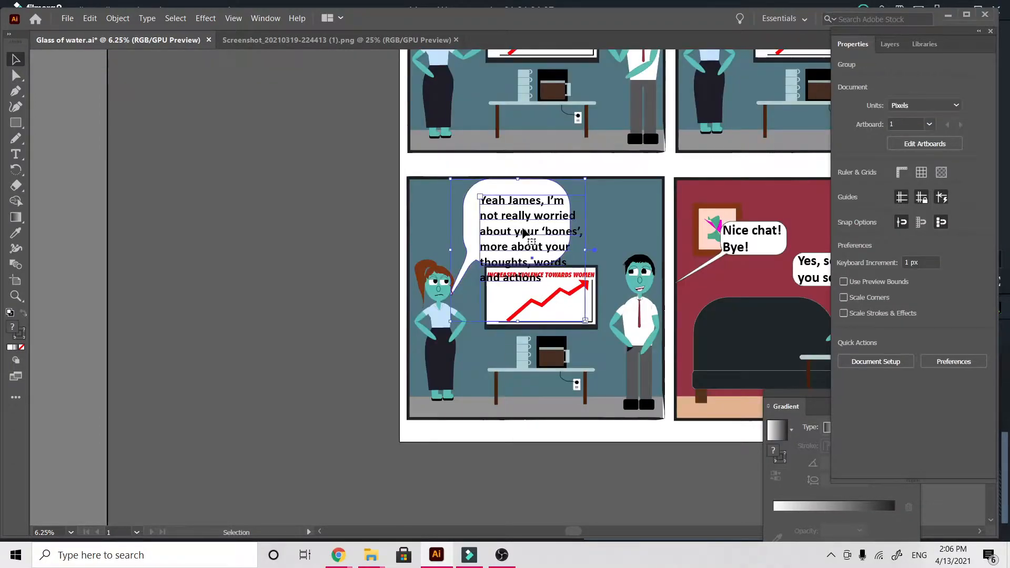
{"action": "double_click", "coordinate": [524, 232]}
{"action": "left_click_drag", "start_coordinate": [520, 229], "coordinate": [516, 225]}
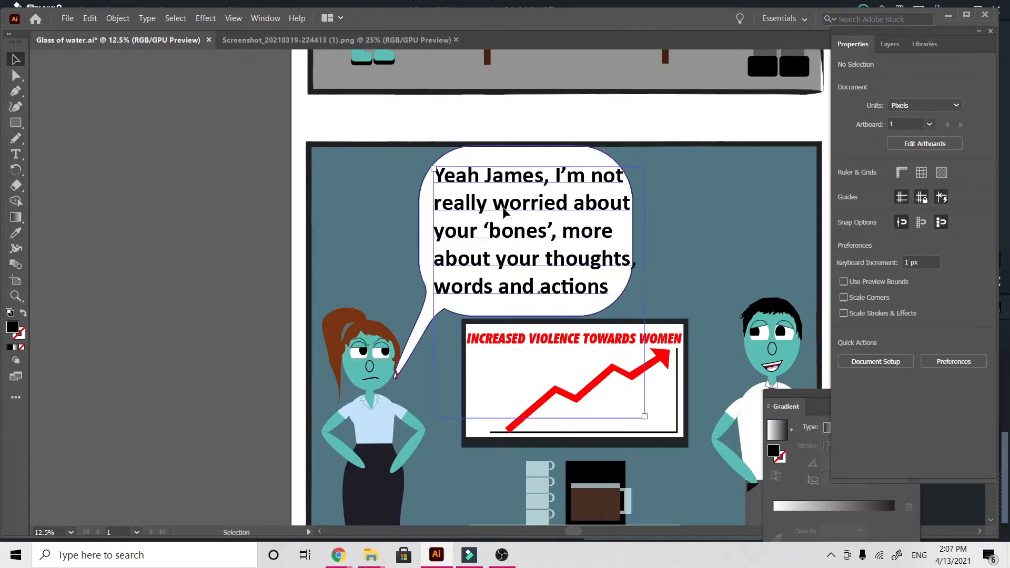
Step: Remove the comma after "thoughts" in the reply and shorten its text frame to about 1635 by 1151 px inside the bubble
{"action": "left_click", "coordinate": [503, 210]}
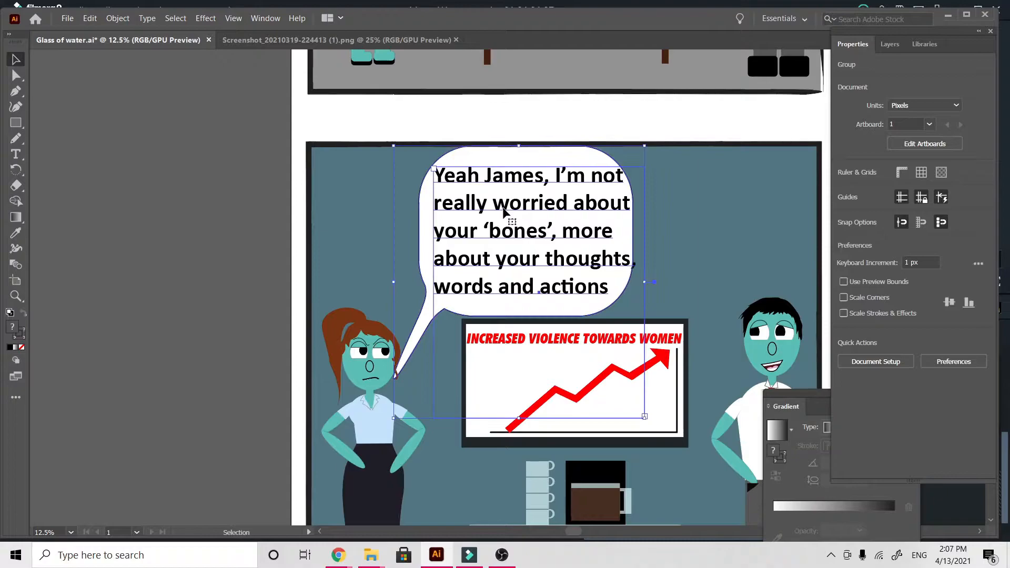
{"action": "double_click", "coordinate": [504, 211]}
{"action": "left_click", "coordinate": [17, 63]}
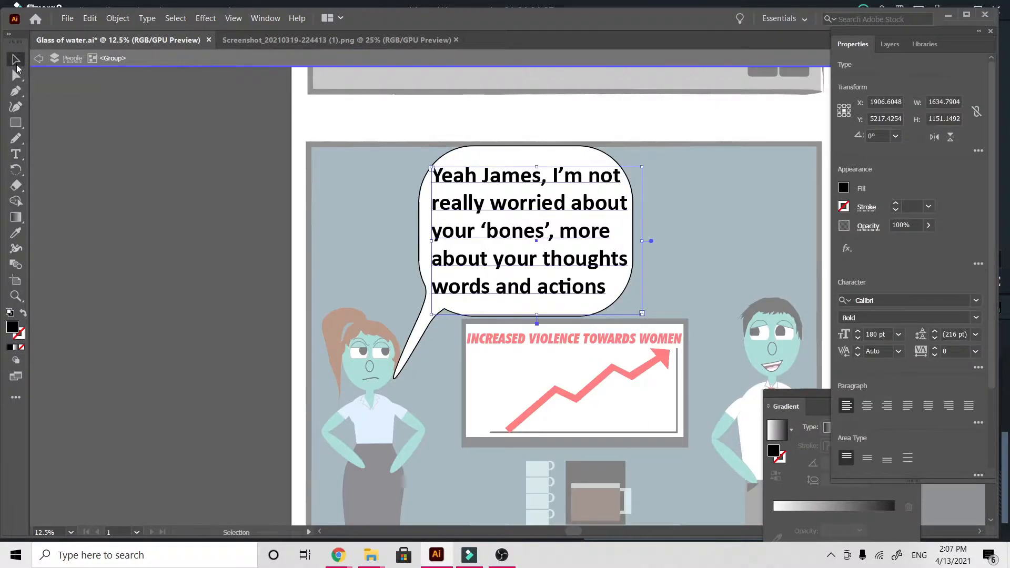
{"action": "left_click", "coordinate": [235, 327]}
{"action": "double_click", "coordinate": [236, 327]}
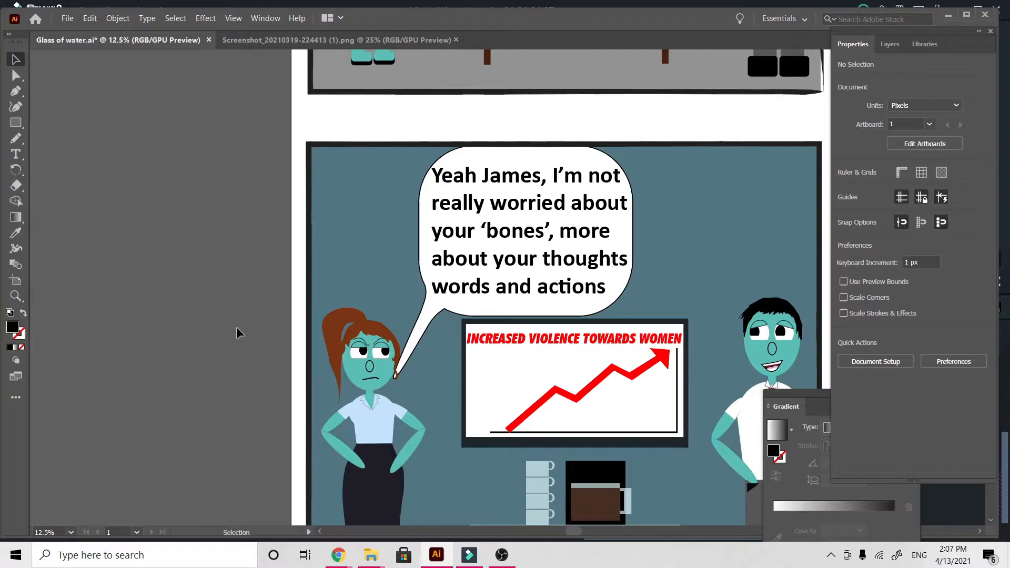
Step: Replace the woman's ponytail-side eyebrow in the third panel with a freehand Pencil curve about 113 by 33 px with a 3 pt stroke
{"action": "key", "text": "ctrl+minus"}
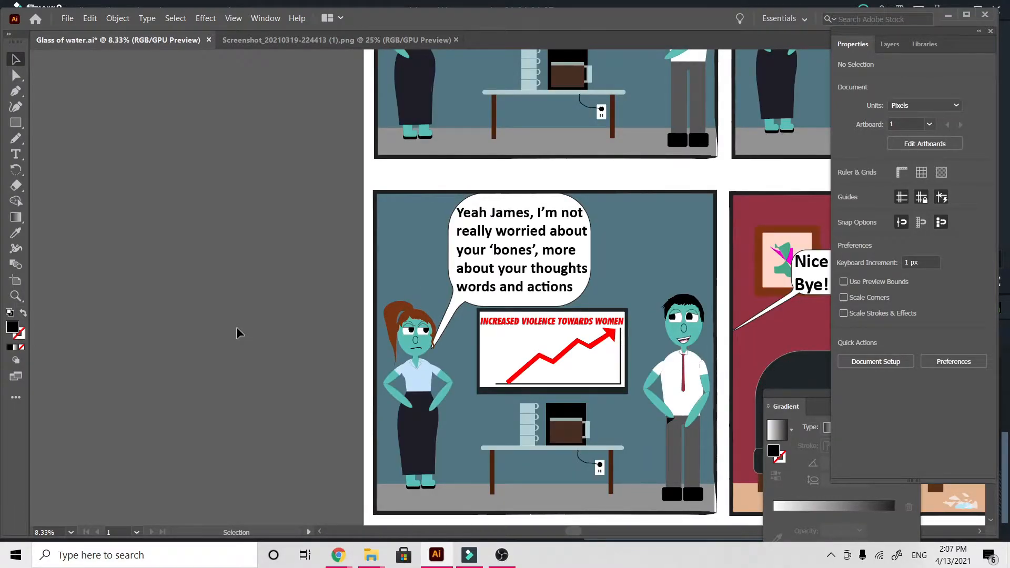
{"action": "key", "text": "ctrl+plus"}
{"action": "key", "text": "ctrl+plus"}
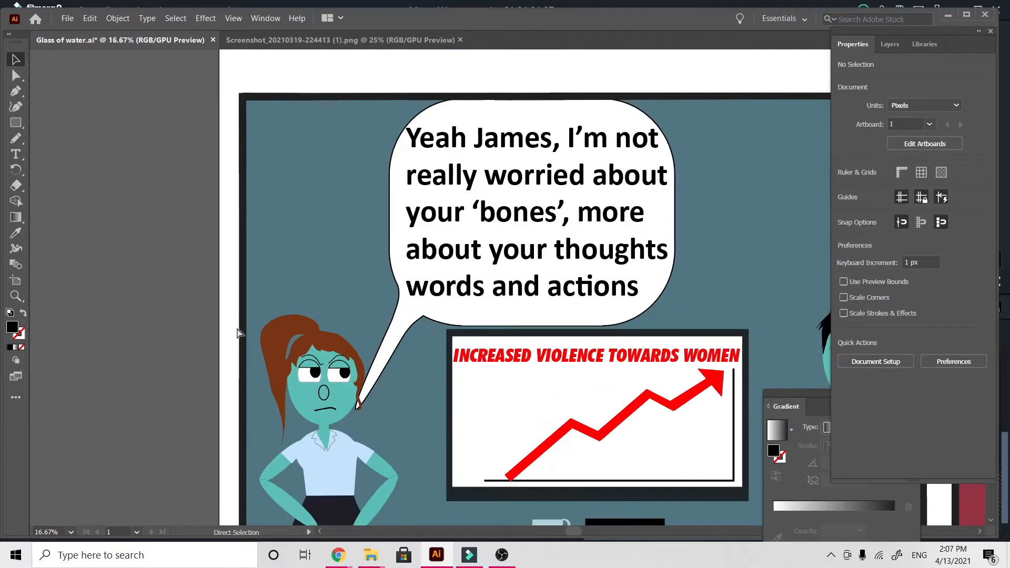
{"action": "key", "text": "ctrl+plus"}
{"action": "key", "text": "v"}
{"action": "scroll", "coordinate": [238, 332], "scroll_direction": "down", "scroll_amount": 5}
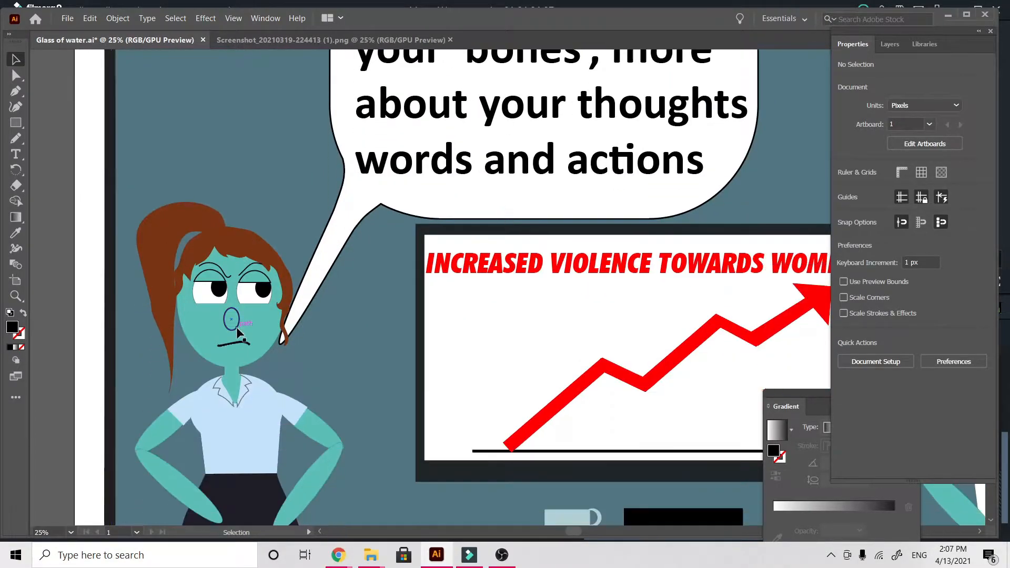
{"action": "scroll", "coordinate": [237, 328], "scroll_direction": "down", "scroll_amount": 1}
{"action": "key", "text": "ctrl+plus"}
{"action": "key", "text": "ctrl+plus"}
{"action": "scroll", "coordinate": [237, 327], "scroll_direction": "up", "scroll_amount": 3}
{"action": "scroll", "coordinate": [237, 328], "scroll_direction": "left", "scroll_amount": 6}
{"action": "scroll", "coordinate": [236, 327], "scroll_direction": "left", "scroll_amount": 5}
{"action": "scroll", "coordinate": [236, 327], "scroll_direction": "up", "scroll_amount": 2}
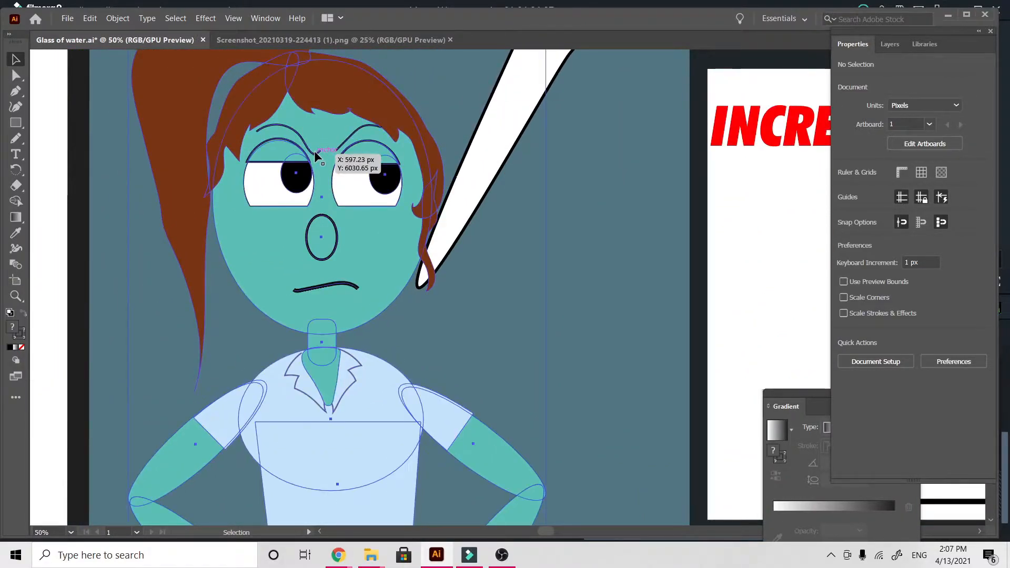
{"action": "double_click", "coordinate": [314, 151]}
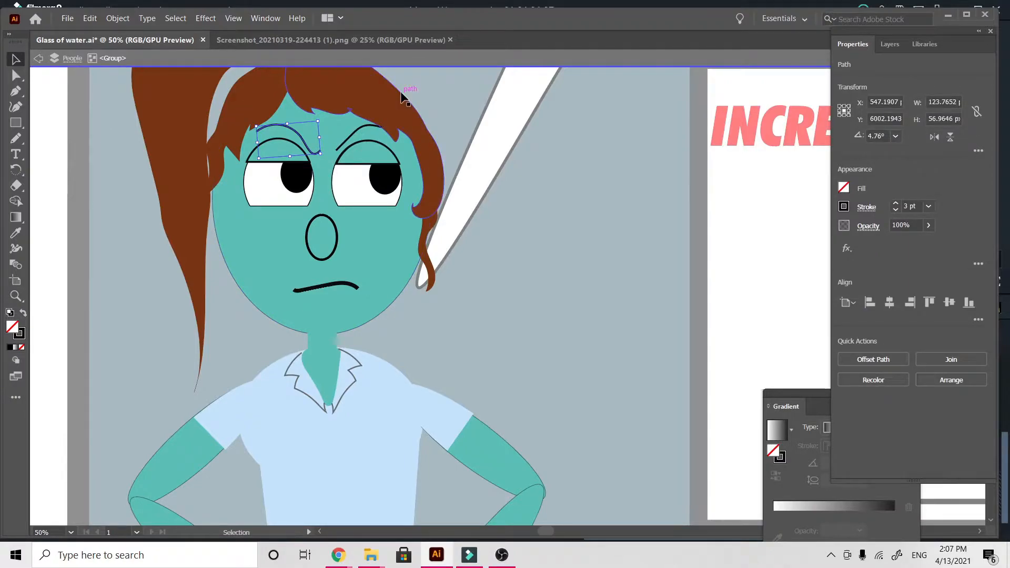
{"action": "left_click_drag", "start_coordinate": [251, 142], "coordinate": [309, 128]}
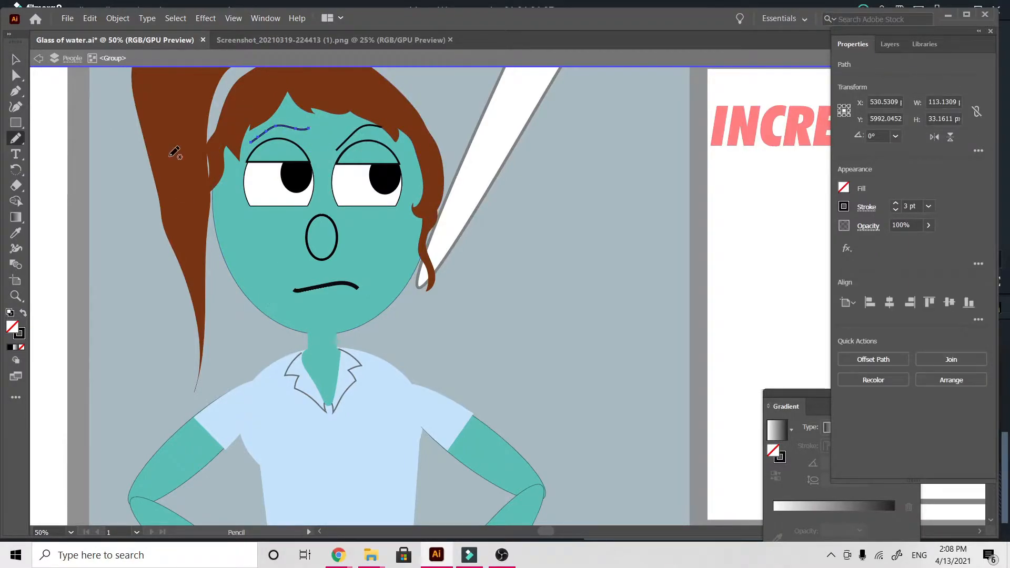
{"action": "left_click", "coordinate": [17, 61]}
{"action": "double_click", "coordinate": [62, 156]}
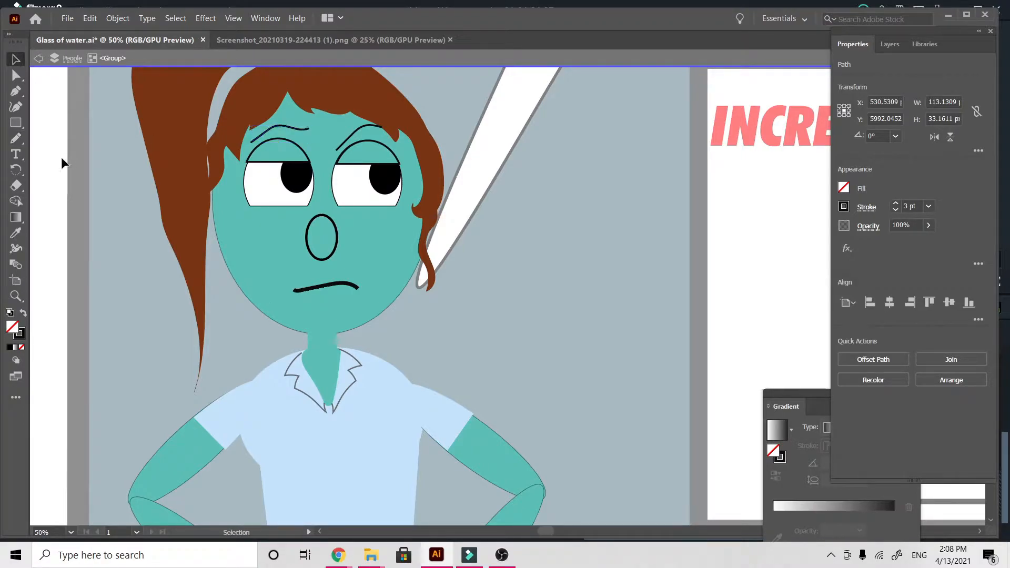
Step: Isolate the woman's other eyebrow, rotate it to about 323° and place it just above the upper eyelid
{"action": "left_click", "coordinate": [345, 144]}
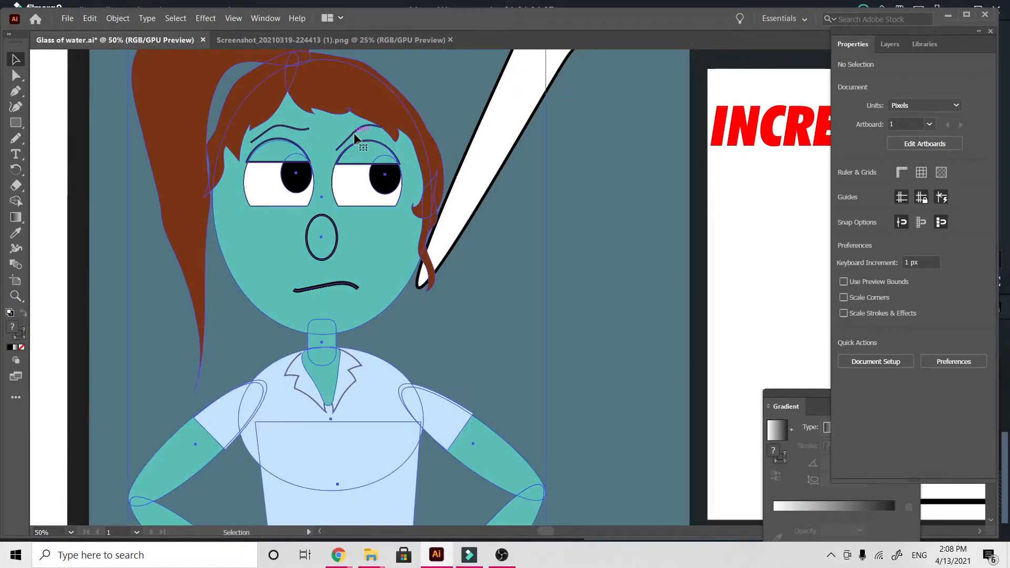
{"action": "double_click", "coordinate": [344, 145]}
{"action": "left_click", "coordinate": [349, 140]}
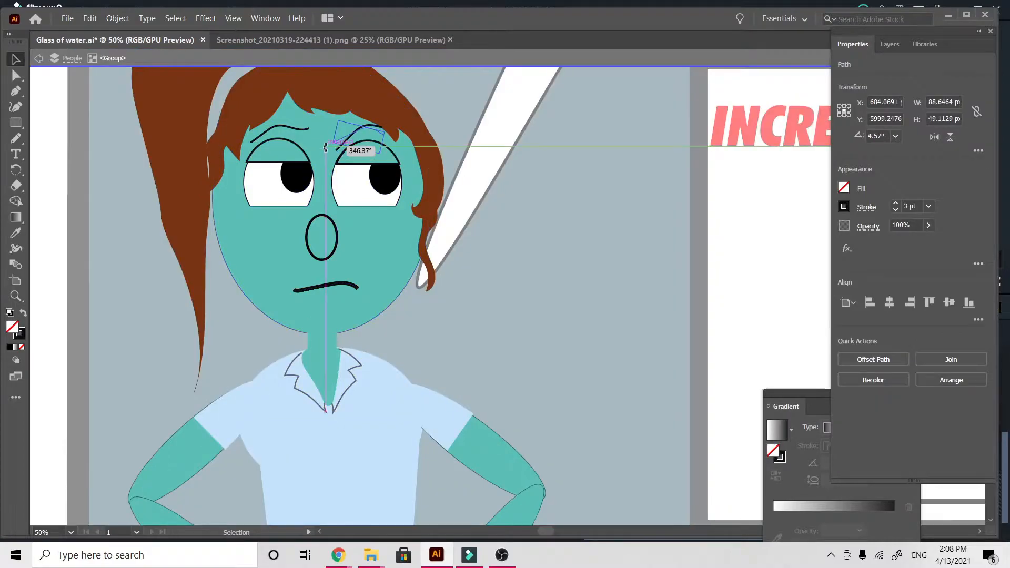
{"action": "left_click_drag", "start_coordinate": [365, 127], "coordinate": [402, 137]}
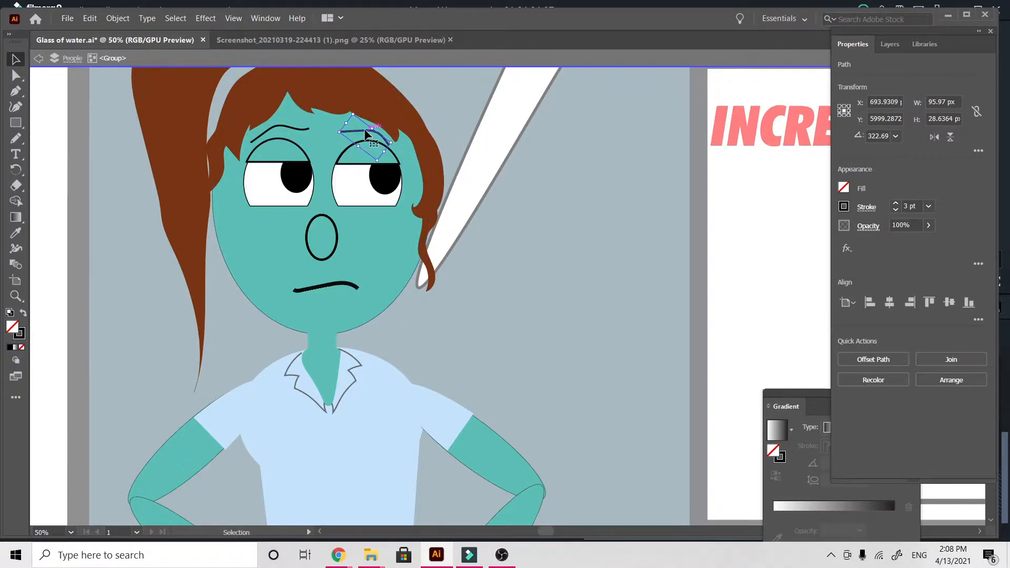
{"action": "left_click_drag", "start_coordinate": [366, 134], "coordinate": [377, 138]}
{"action": "left_click", "coordinate": [485, 290]}
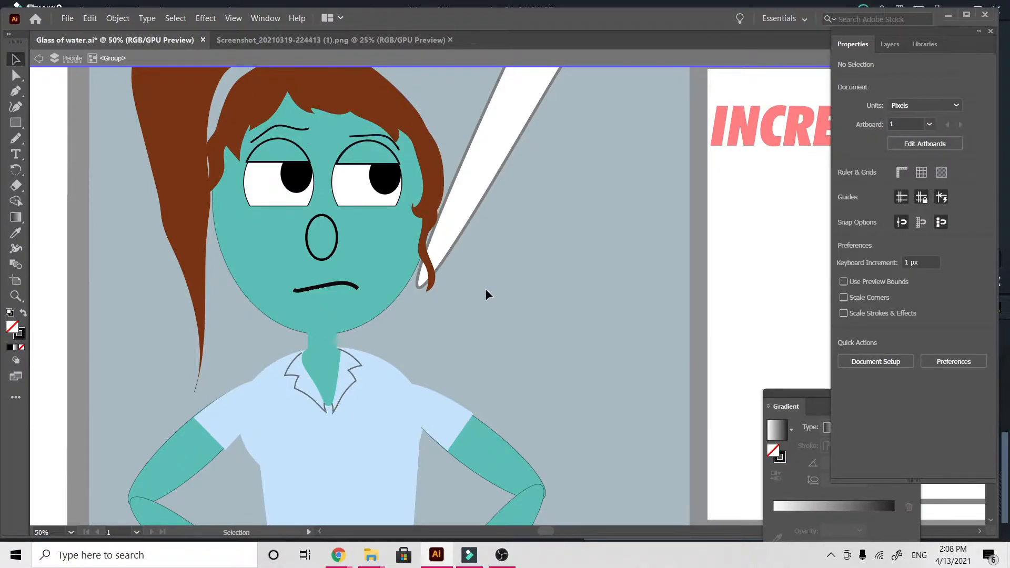
{"action": "left_click", "coordinate": [392, 177]}
{"action": "double_click", "coordinate": [392, 178]}
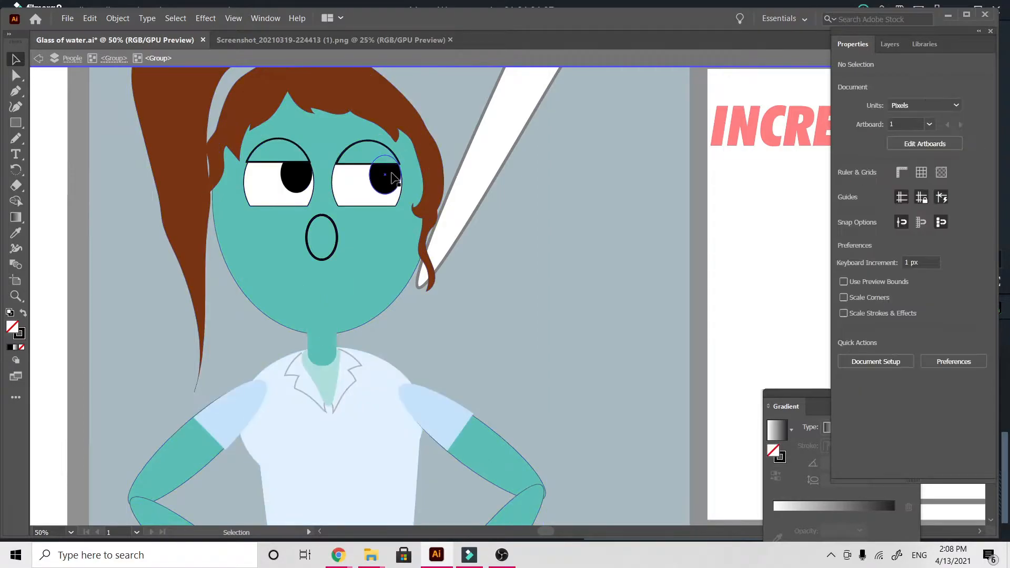
{"action": "double_click", "coordinate": [618, 210]}
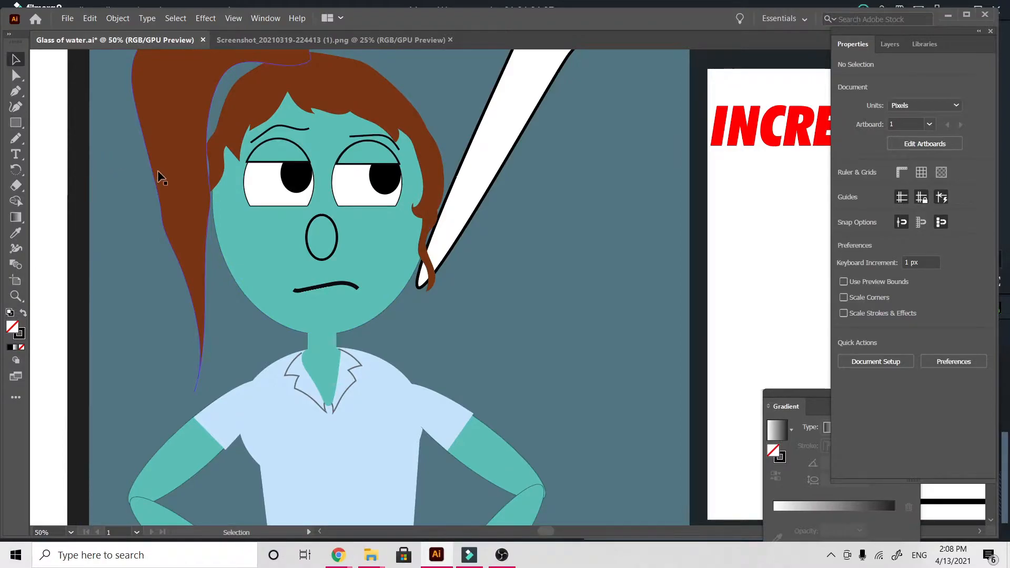
Step: Copy the white shape of the woman's ponytail-side eye from its nested group and paste the copy outside isolation, beside her face
{"action": "double_click", "coordinate": [258, 193]}
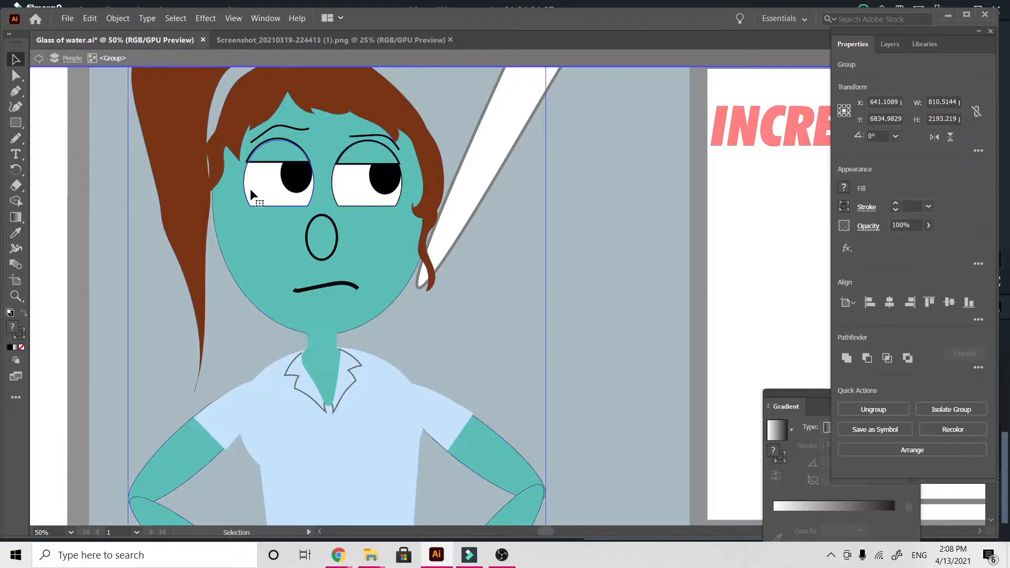
{"action": "double_click", "coordinate": [250, 188]}
{"action": "left_click", "coordinate": [250, 188]}
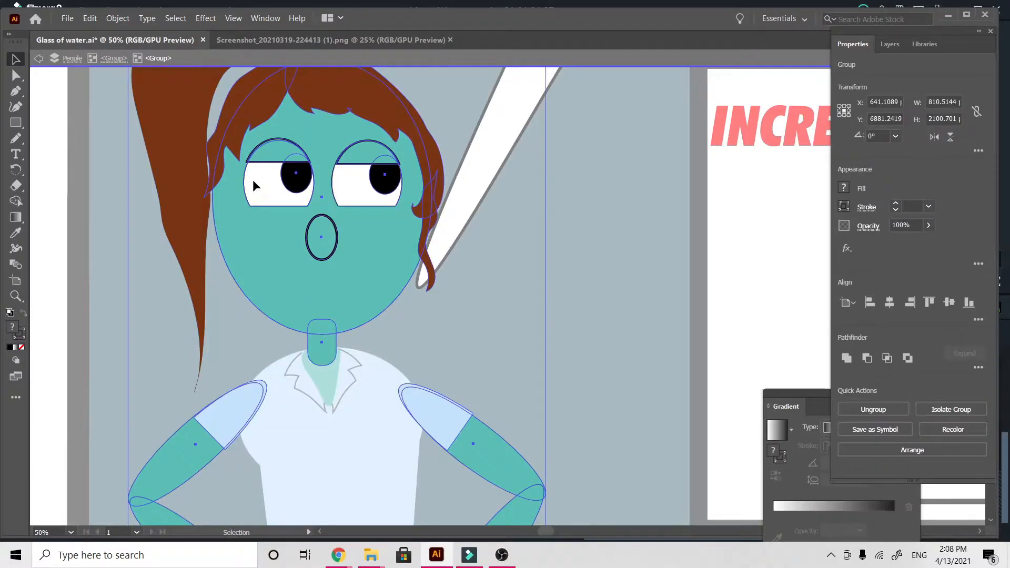
{"action": "double_click", "coordinate": [253, 182]}
{"action": "left_click", "coordinate": [253, 181]}
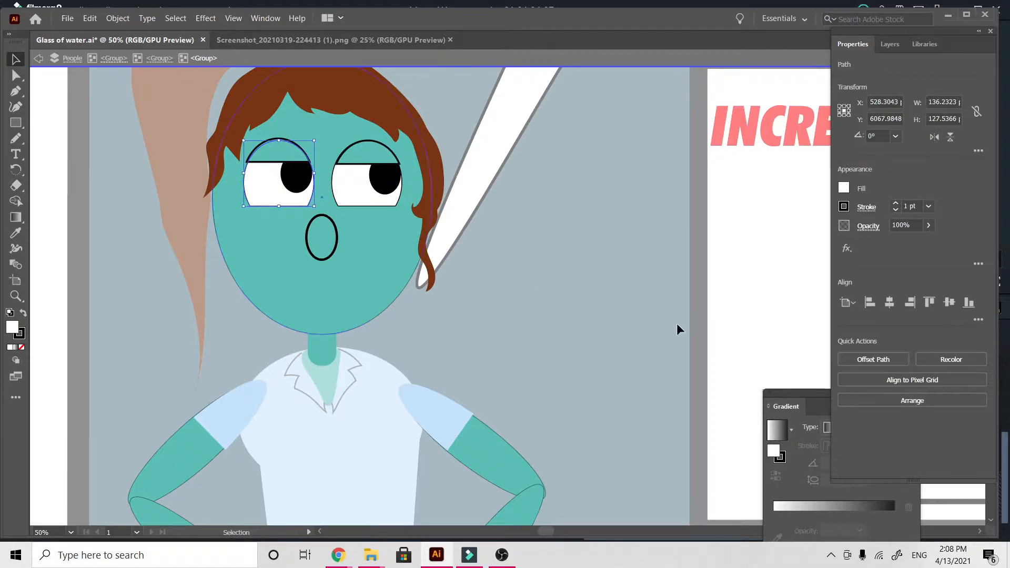
{"action": "double_click", "coordinate": [645, 310]}
{"action": "key", "text": "a"}
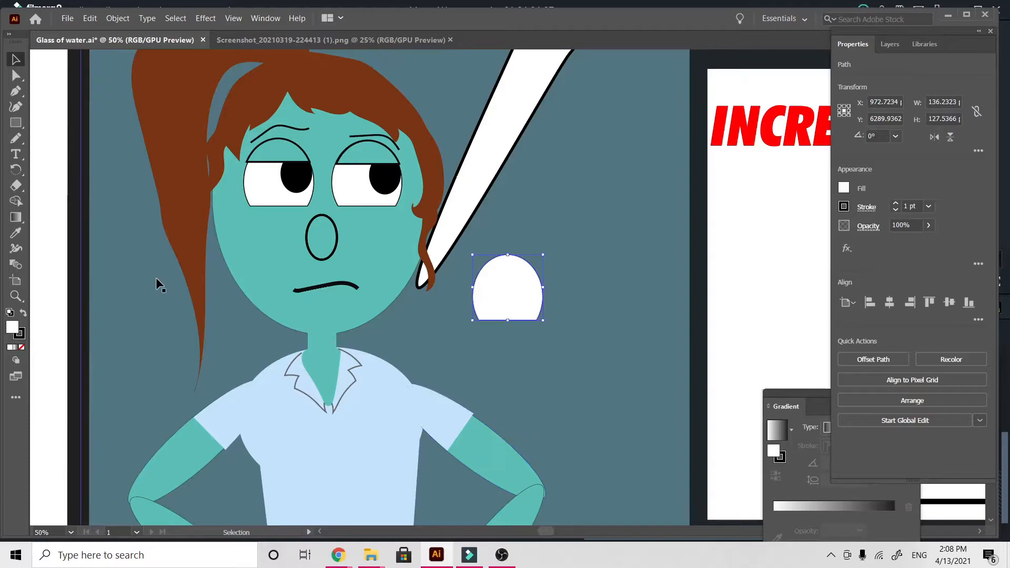
Step: Trim the copied eye shape to its lower strip using a 198 by 97 px rectangle, and sample the upper eyelid's colour and stroke
{"action": "left_click", "coordinate": [22, 124]}
{"action": "left_click_drag", "start_coordinate": [458, 256], "coordinate": [559, 304]}
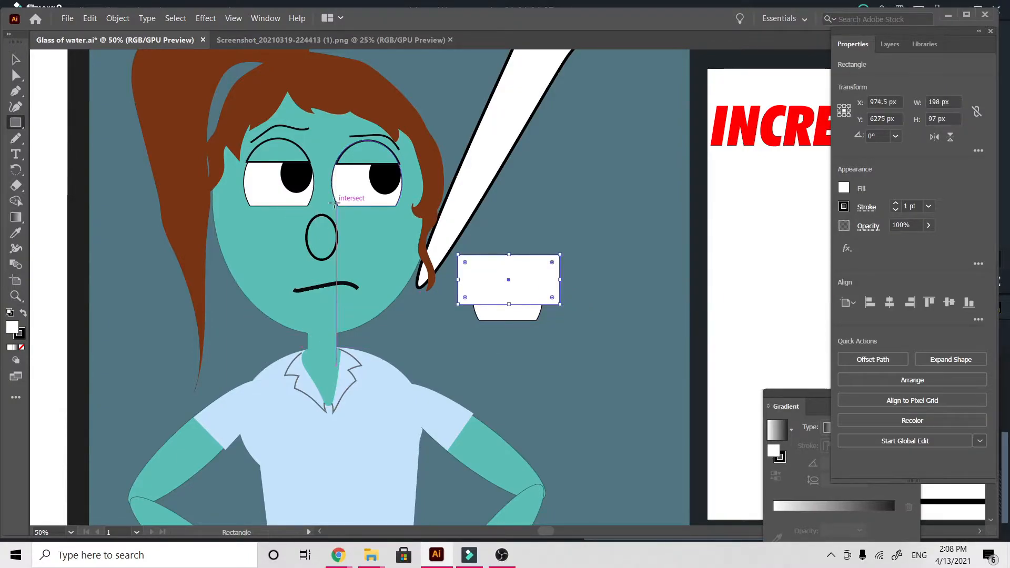
{"action": "left_click", "coordinate": [16, 232]}
{"action": "left_click", "coordinate": [274, 146]}
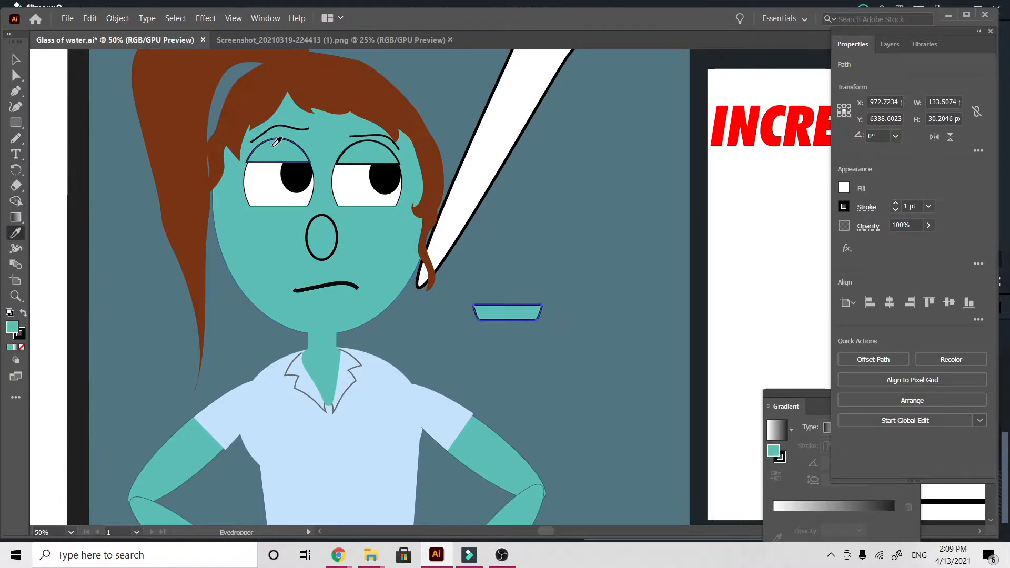
Step: Move the skin-coloured strip over the lower part of the woman's ponytail-side eye as a lower eyelid
{"action": "left_click", "coordinate": [15, 59]}
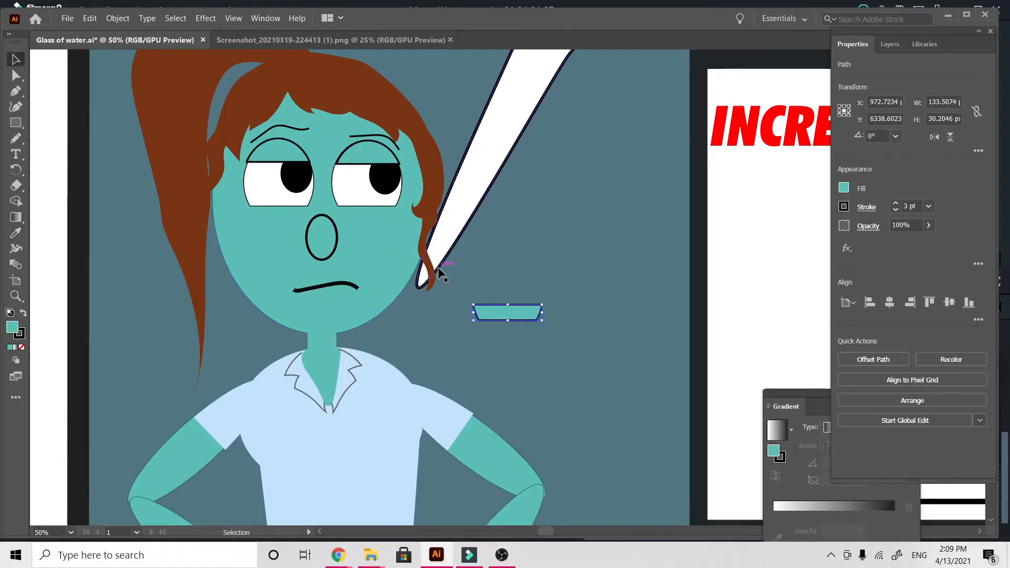
{"action": "left_click_drag", "start_coordinate": [488, 315], "coordinate": [256, 198]}
{"action": "left_click", "coordinate": [524, 360]}
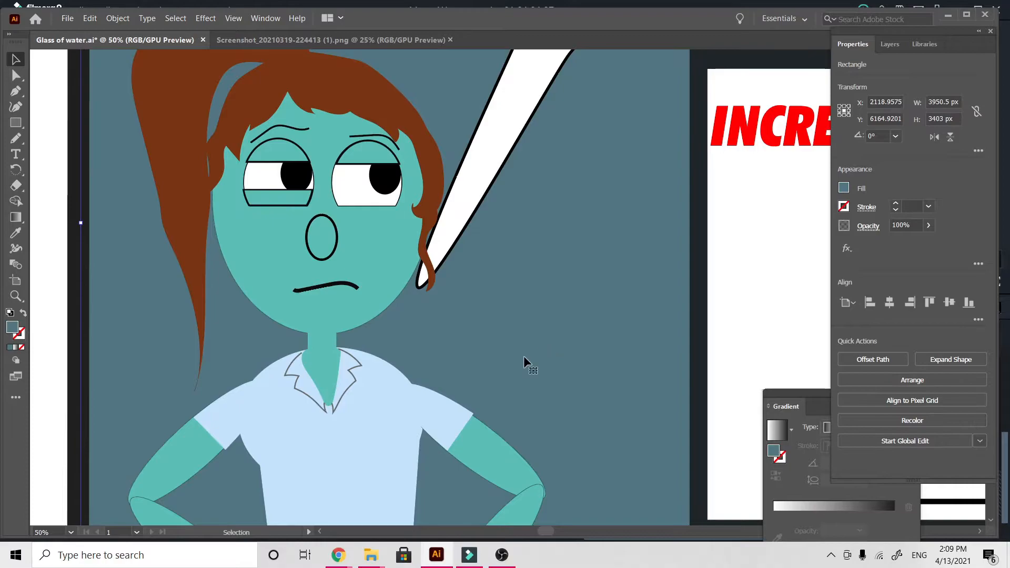
Step: Duplicate the lower eyelid and place the copy over the lower part of the woman's other eye
{"action": "left_click", "coordinate": [283, 197]}
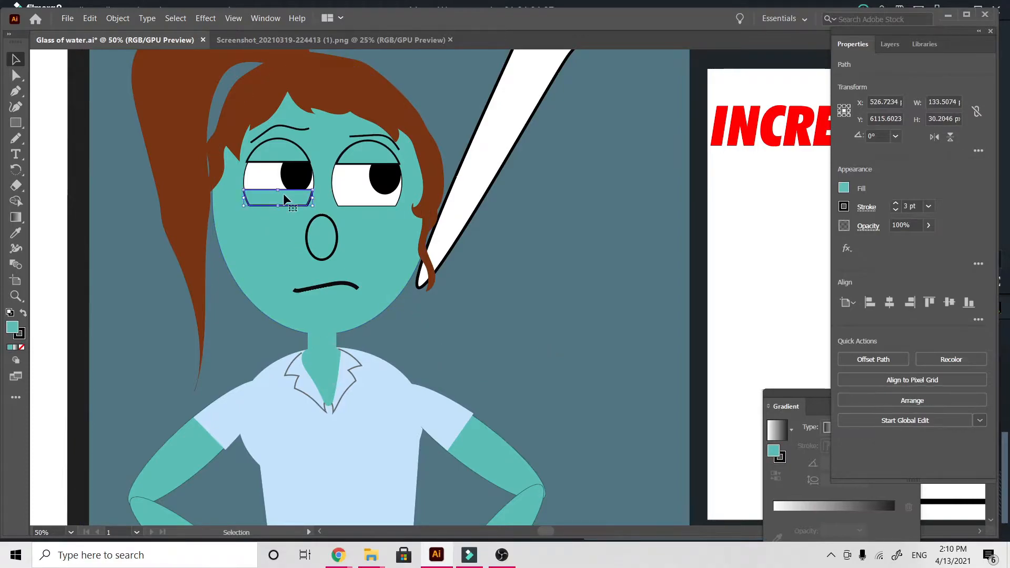
{"action": "key", "text": "a"}
{"action": "key", "text": "ctrl+c"}
{"action": "key", "text": "ctrl+v"}
{"action": "key", "text": "v"}
{"action": "left_click_drag", "start_coordinate": [515, 287], "coordinate": [374, 198]}
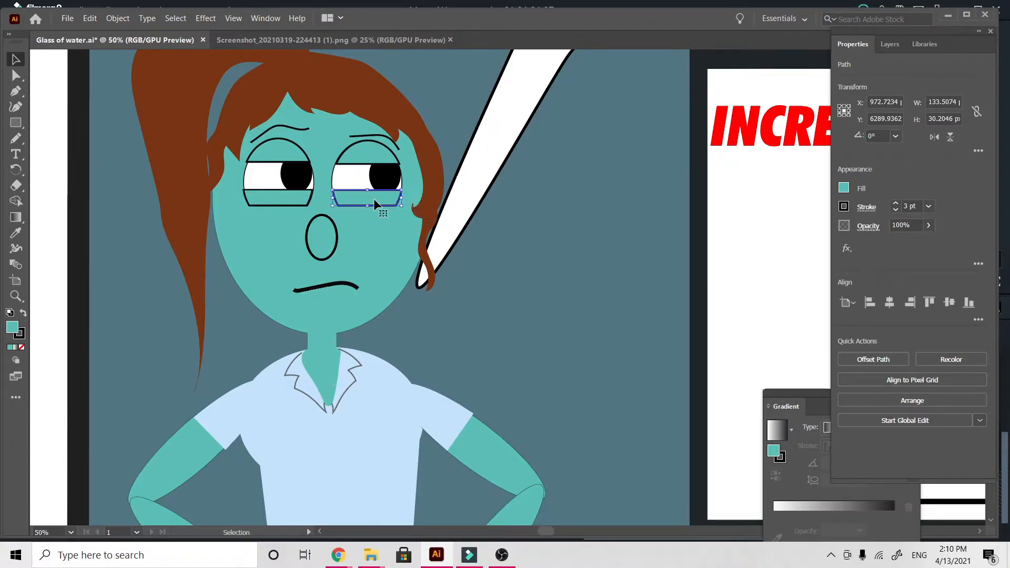
{"action": "left_click", "coordinate": [551, 362]}
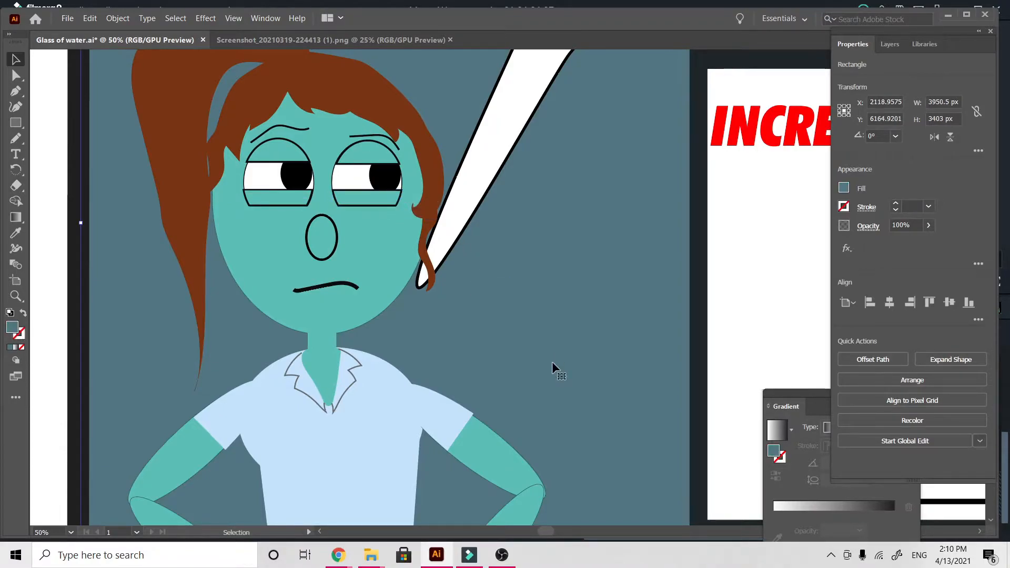
Step: Delete the woman's existing curved mouth from inside her group in the third panel
{"action": "key", "text": "ctrl+0"}
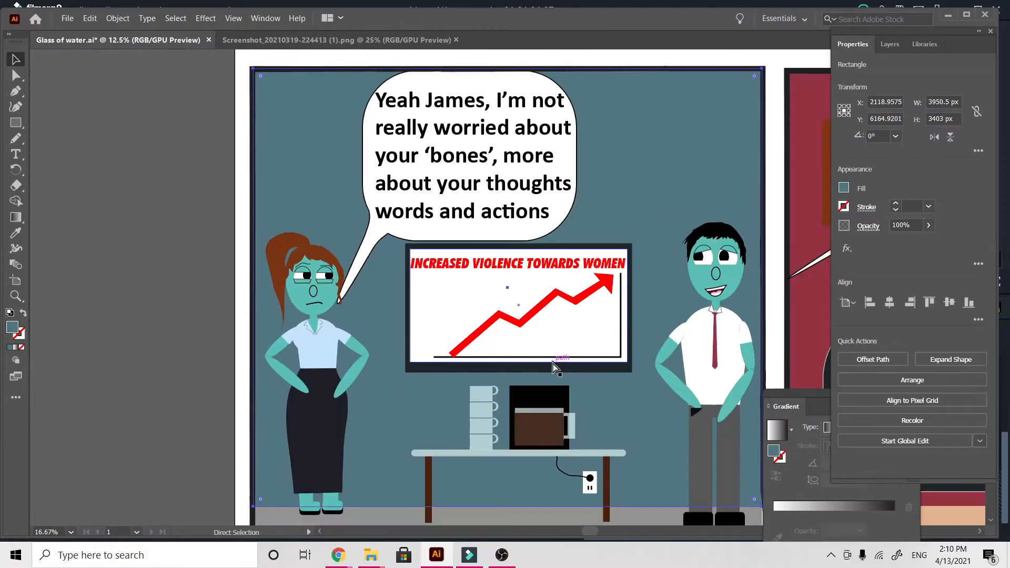
{"action": "key", "text": "ctrl+minus"}
{"action": "left_click", "coordinate": [189, 376]}
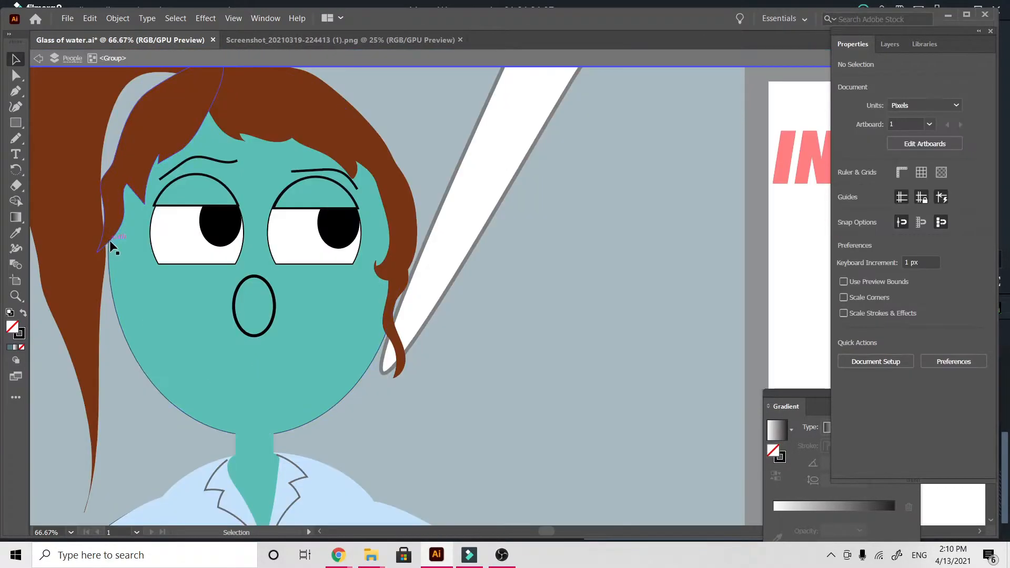
Step: Try out freehand Pencil strokes for a new 7 pt mouth line below the woman's nose, undoing each attempt
{"action": "left_click", "coordinate": [16, 140]}
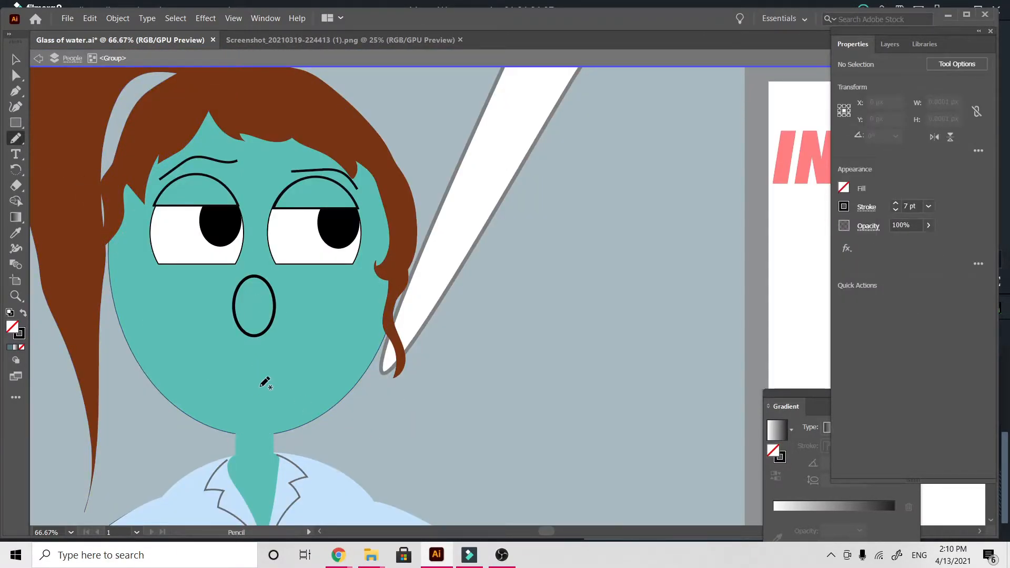
{"action": "left_click_drag", "start_coordinate": [235, 384], "coordinate": [283, 380]}
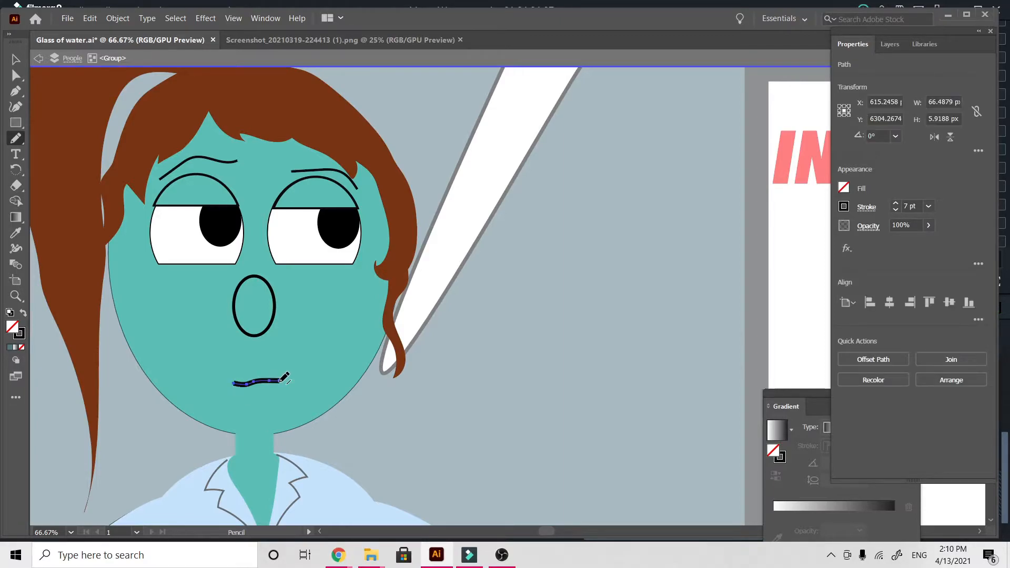
{"action": "key", "text": "ctrl+z"}
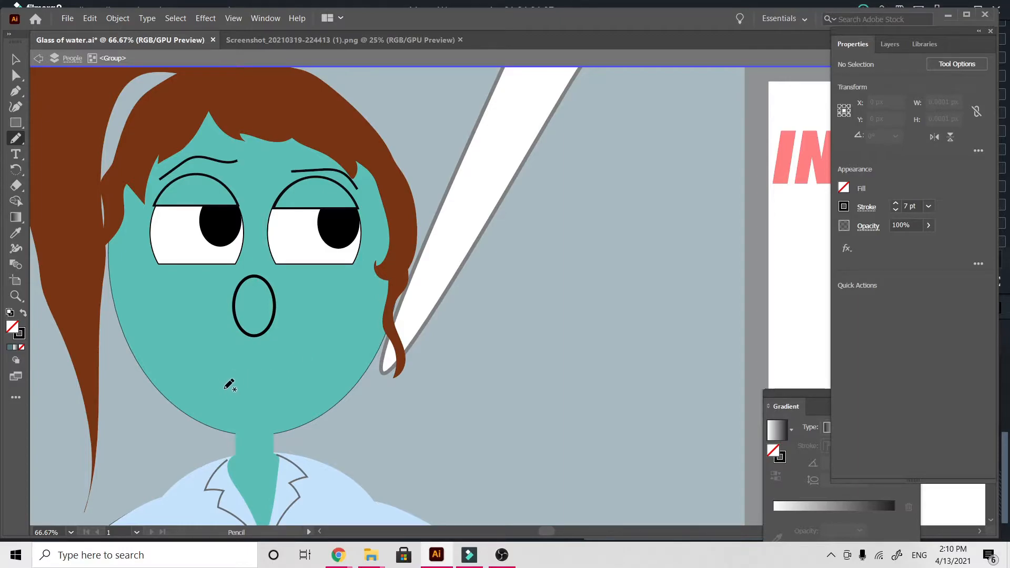
{"action": "left_click_drag", "start_coordinate": [227, 384], "coordinate": [309, 382]}
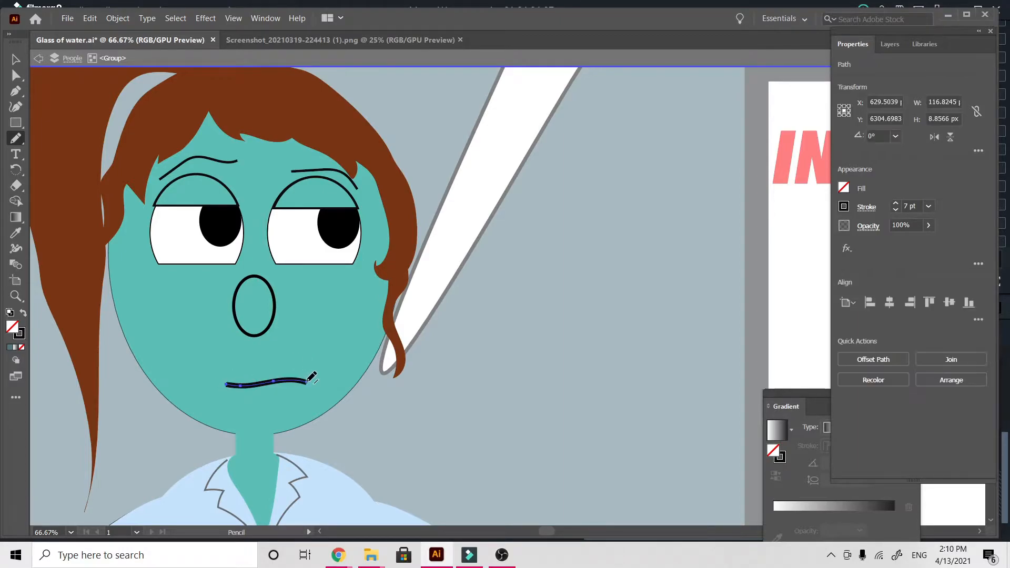
{"action": "key", "text": "ctrl+z"}
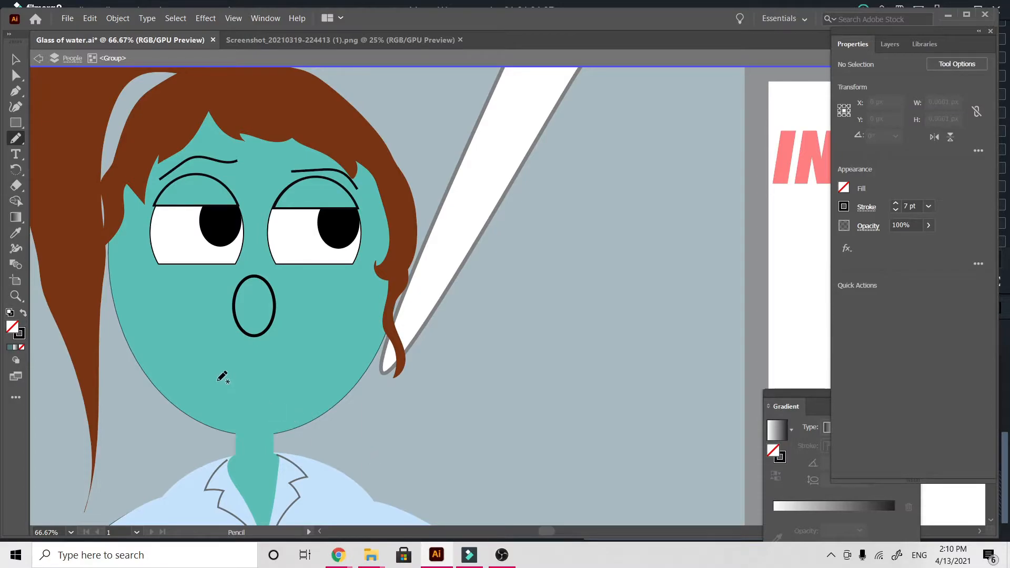
{"action": "left_click_drag", "start_coordinate": [221, 374], "coordinate": [304, 382]}
{"action": "key", "text": "ctrl+z"}
Step: Draw a wavy 7 pt mouth freehand and pull its ponytail-side end inward, making it about 117 px wide, then leave the group
{"action": "mouse_move", "coordinate": [201, 373]}
{"action": "left_mouse_down"}
{"action": "mouse_move", "coordinate": [315, 371]}
{"action": "mouse_move", "coordinate": [299, 369]}
{"action": "left_mouse_up"}
{"action": "key", "text": "a"}
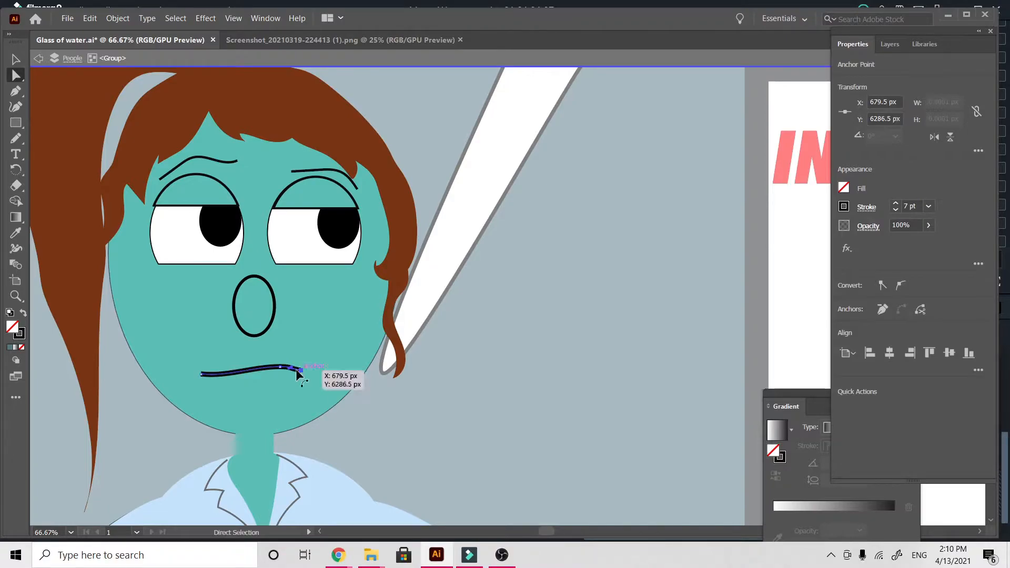
{"action": "left_click", "coordinate": [202, 374]}
{"action": "left_click_drag", "start_coordinate": [202, 375], "coordinate": [220, 374]}
{"action": "left_click", "coordinate": [17, 61]}
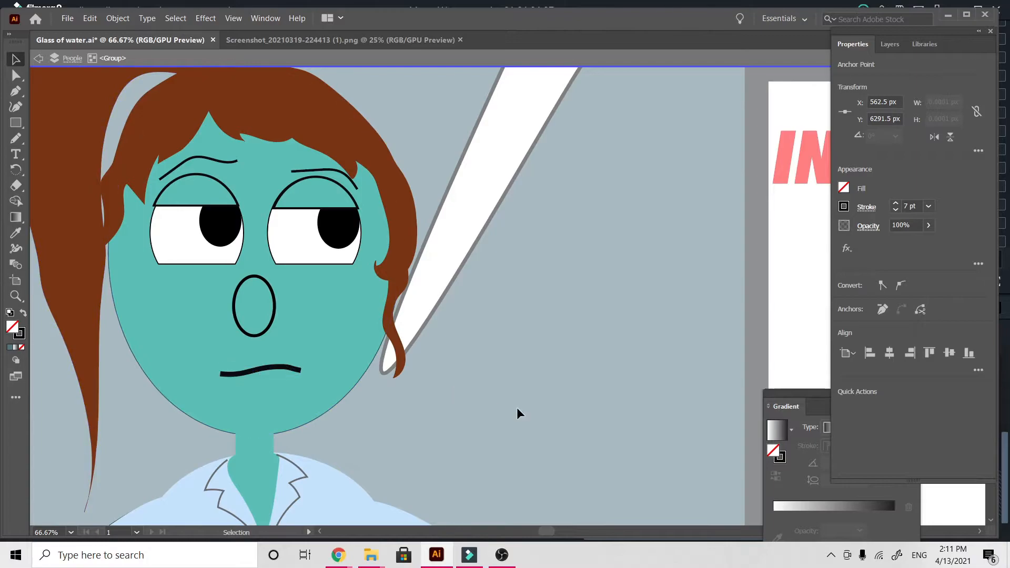
{"action": "double_click", "coordinate": [516, 407]}
Step: Replace the wavy mouth of the third panel's woman with a short, straight horizontal line below her nose
{"action": "key", "text": "ctrl+minus"}
{"action": "key", "text": "ctrl+minus"}
{"action": "key", "text": "ctrl+minus"}
{"action": "key", "text": "ctrl+minus"}
{"action": "key", "text": "ctrl+minus"}
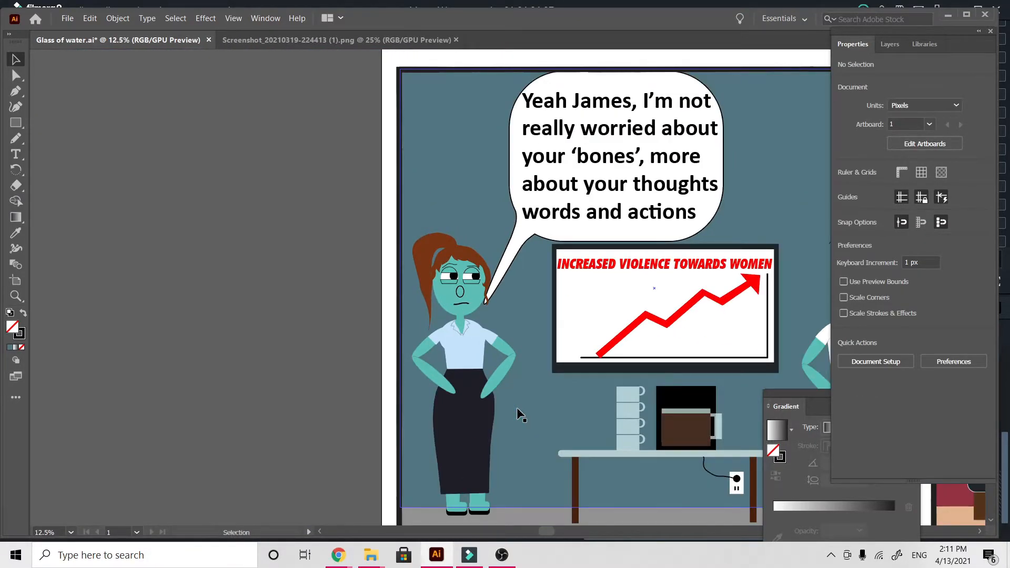
{"action": "key", "text": "ctrl+plus"}
{"action": "key", "text": "ctrl+plus"}
{"action": "key", "text": "ctrl+plus"}
{"action": "key", "text": "ctrl+plus"}
{"action": "key", "text": "ctrl+plus"}
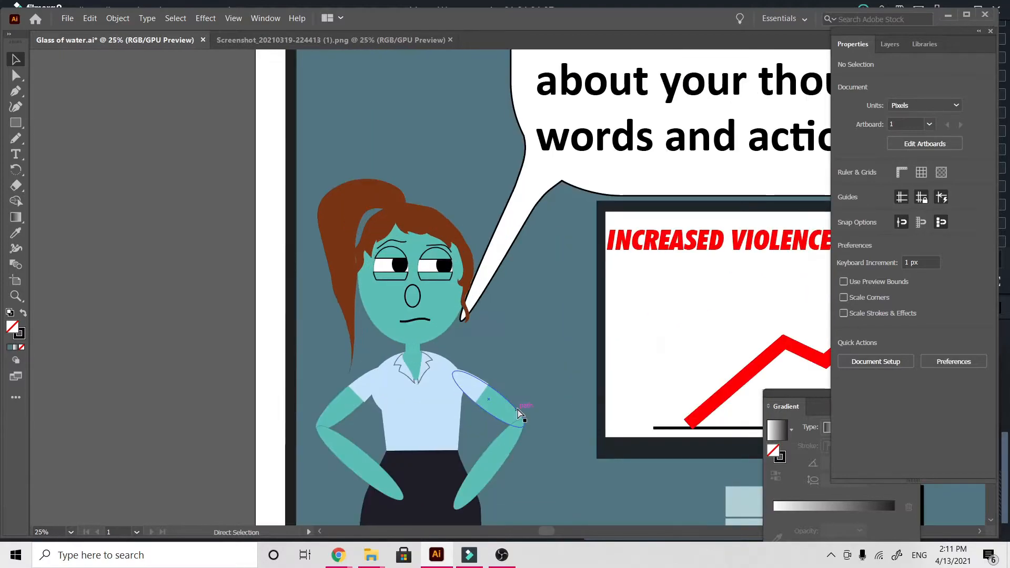
{"action": "double_click", "coordinate": [265, 372]}
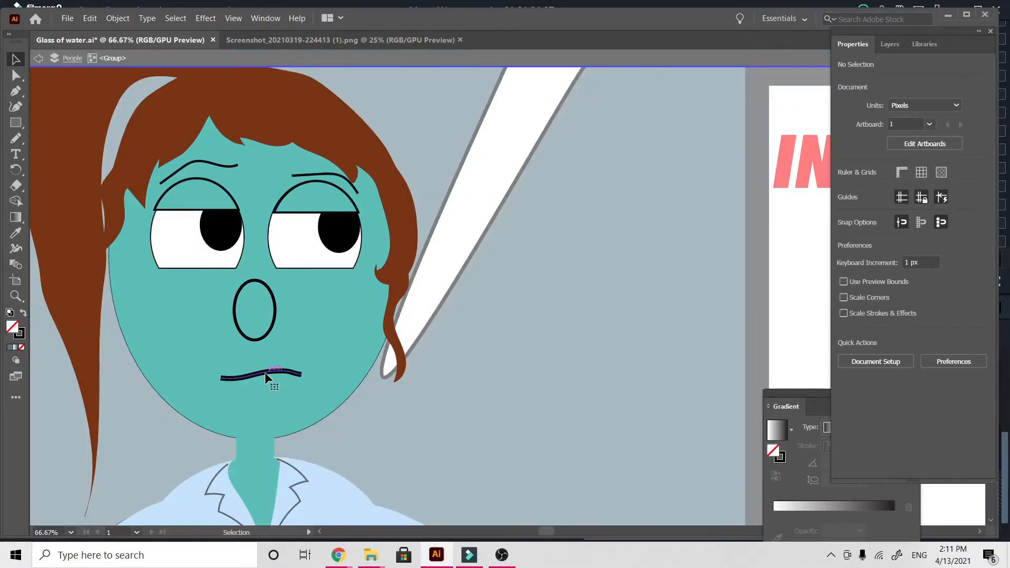
{"action": "left_click", "coordinate": [264, 373]}
{"action": "key", "text": "Delete"}
{"action": "left_click_drag", "start_coordinate": [12, 126], "coordinate": [92, 186]}
{"action": "left_click_drag", "start_coordinate": [225, 372], "coordinate": [292, 371]}
{"action": "left_click", "coordinate": [14, 61]}
{"action": "left_click", "coordinate": [632, 454]}
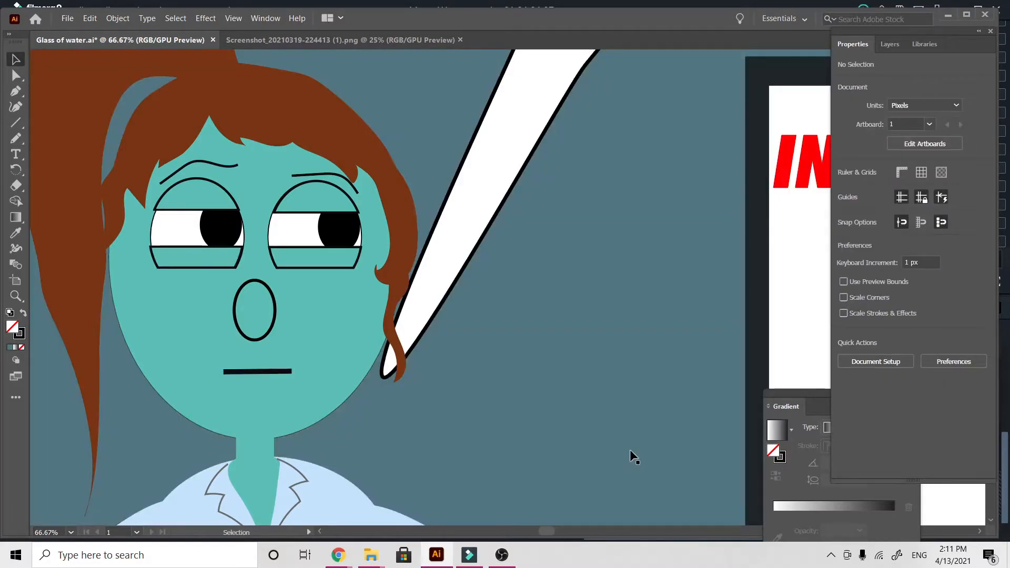
Step: Thicken the ponytail-side eyebrow of the third panel's woman to a 6 pt stroke inside her group
{"action": "key", "text": "ctrl+minus"}
{"action": "key", "text": "ctrl+minus"}
{"action": "key", "text": "ctrl+minus"}
{"action": "key", "text": "ctrl+minus"}
{"action": "key", "text": "ctrl+minus"}
{"action": "key", "text": "ctrl+minus"}
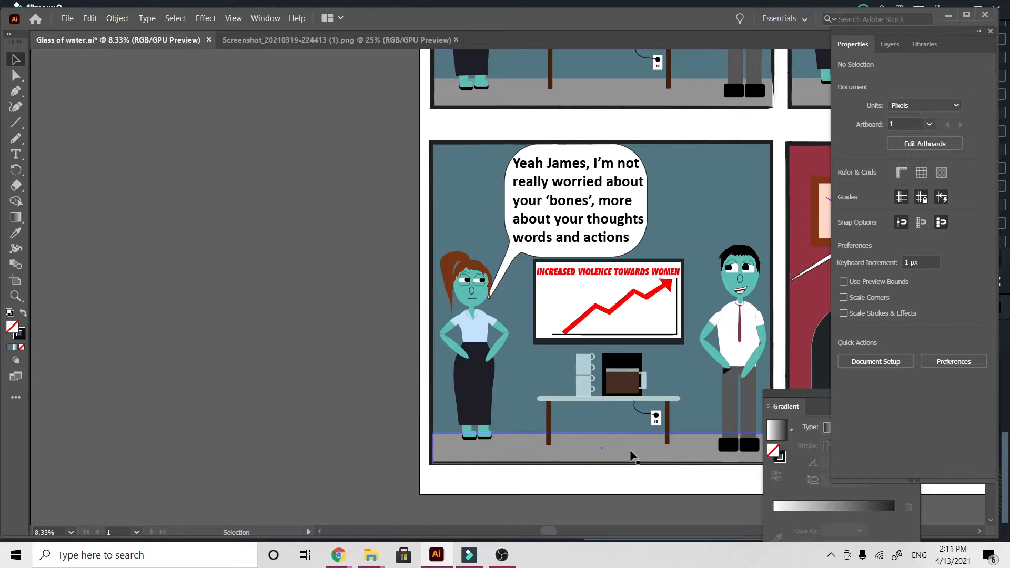
{"action": "key", "text": "ctrl+plus"}
{"action": "key", "text": "ctrl+plus"}
{"action": "key", "text": "ctrl+plus"}
{"action": "key", "text": "ctrl+plus"}
{"action": "key", "text": "ctrl+plus"}
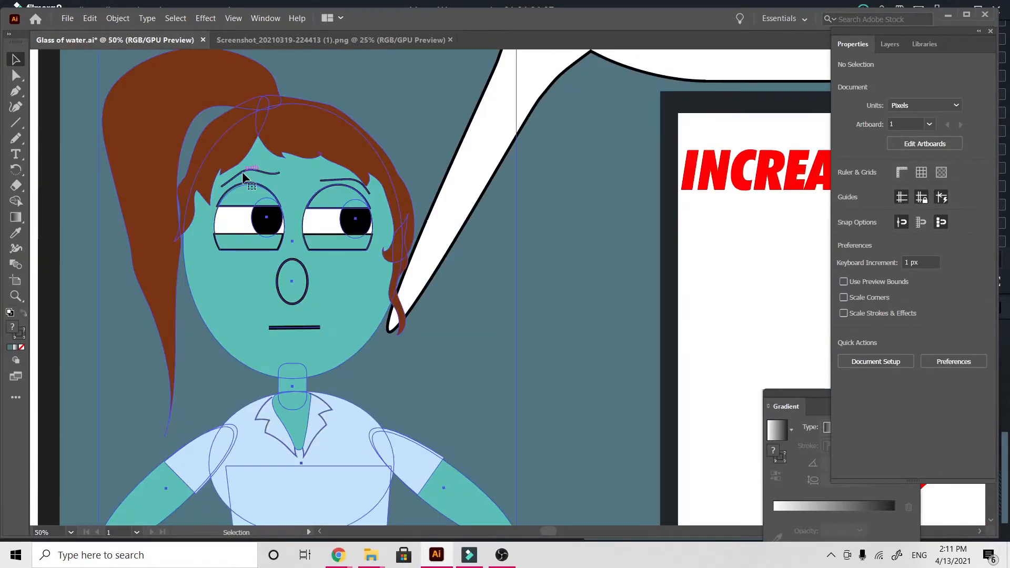
{"action": "double_click", "coordinate": [243, 177]}
{"action": "left_click", "coordinate": [244, 177]}
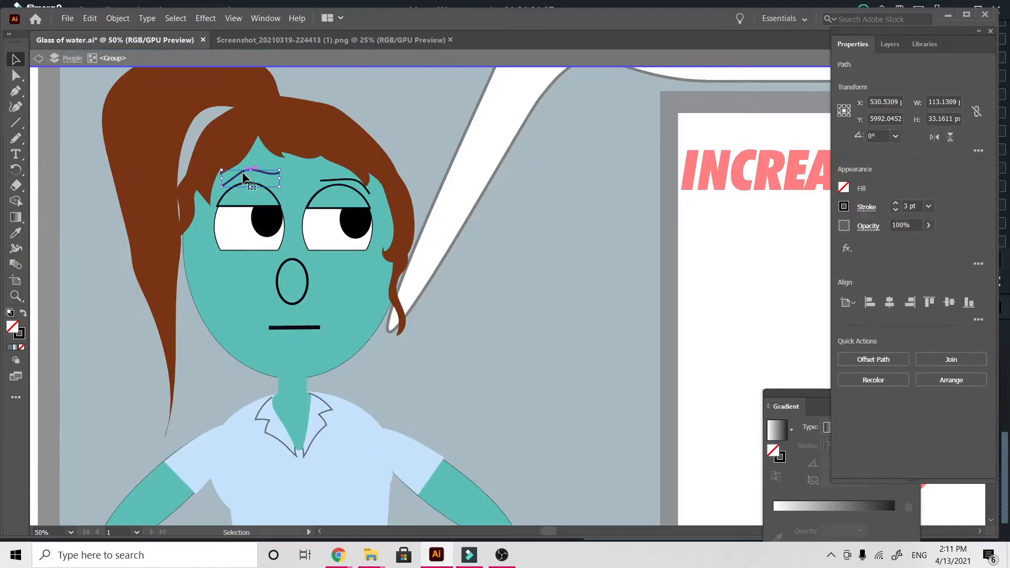
{"action": "left_click", "coordinate": [930, 206]}
{"action": "left_click", "coordinate": [947, 334]}
{"action": "double_click", "coordinate": [488, 381]}
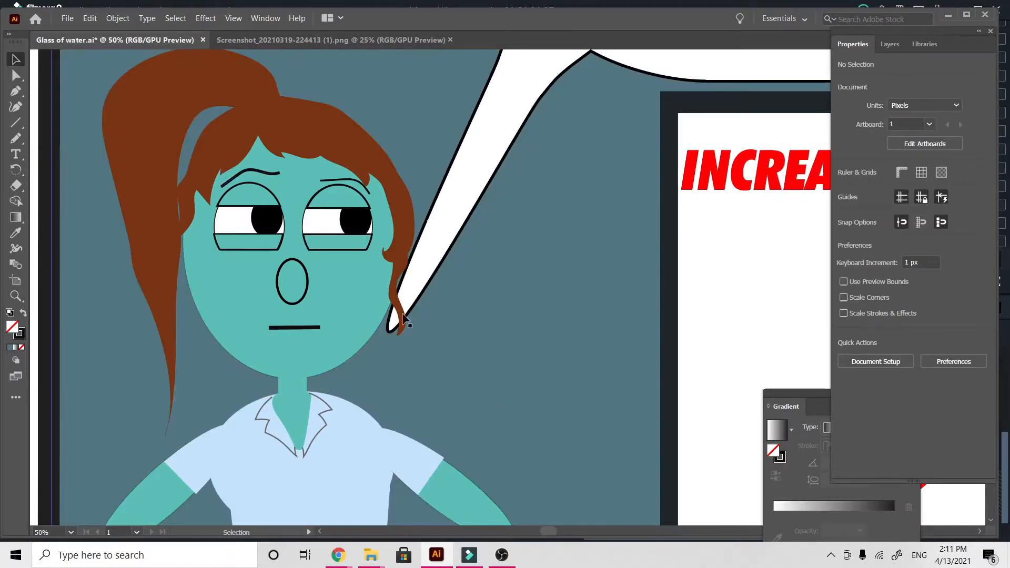
Step: Set the stroke of the third-panel woman's other eyebrow, away from the ponytail, to 5 pt
{"action": "double_click", "coordinate": [335, 179]}
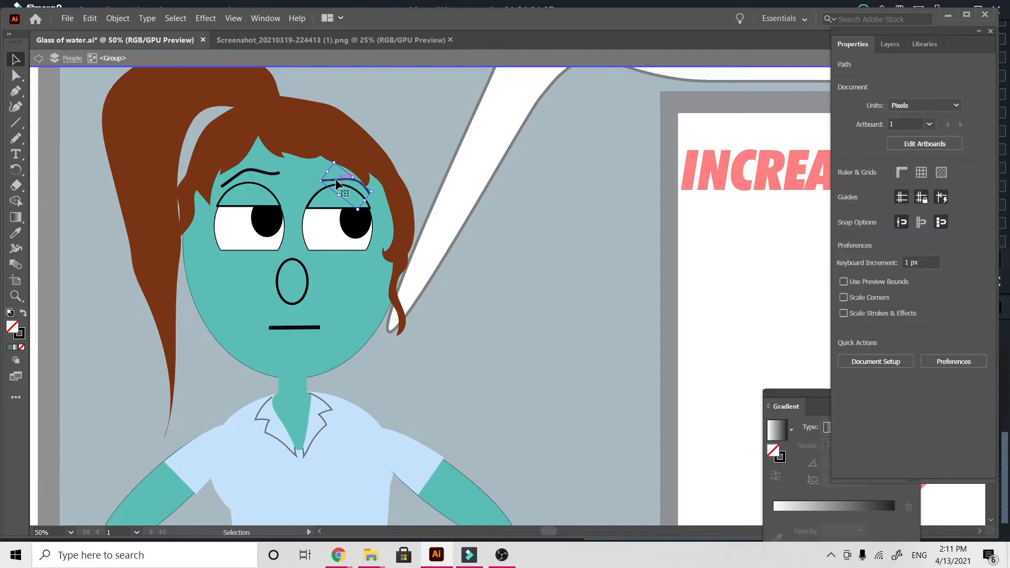
{"action": "left_click", "coordinate": [929, 206]}
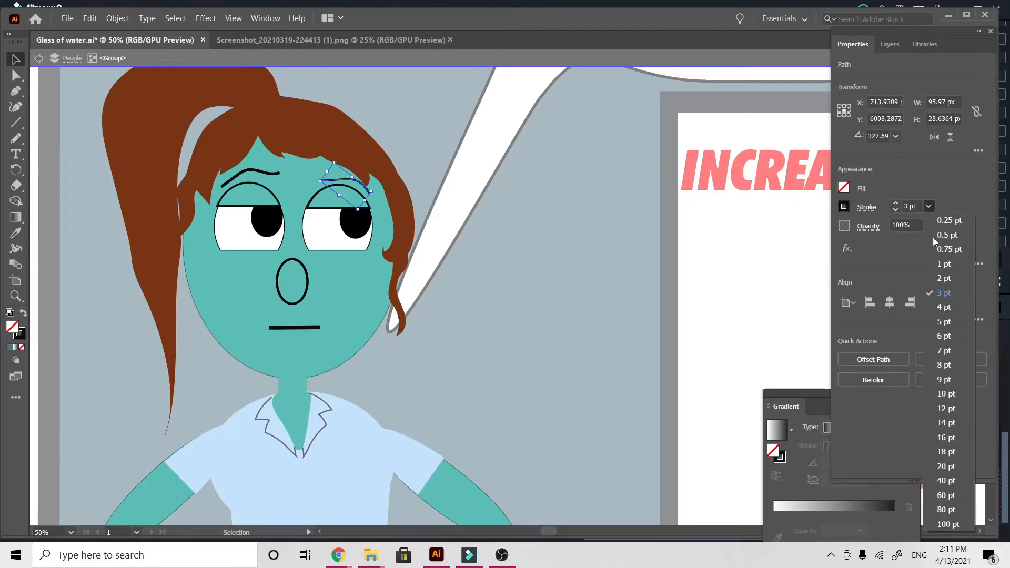
{"action": "left_click", "coordinate": [939, 322]}
{"action": "double_click", "coordinate": [604, 354]}
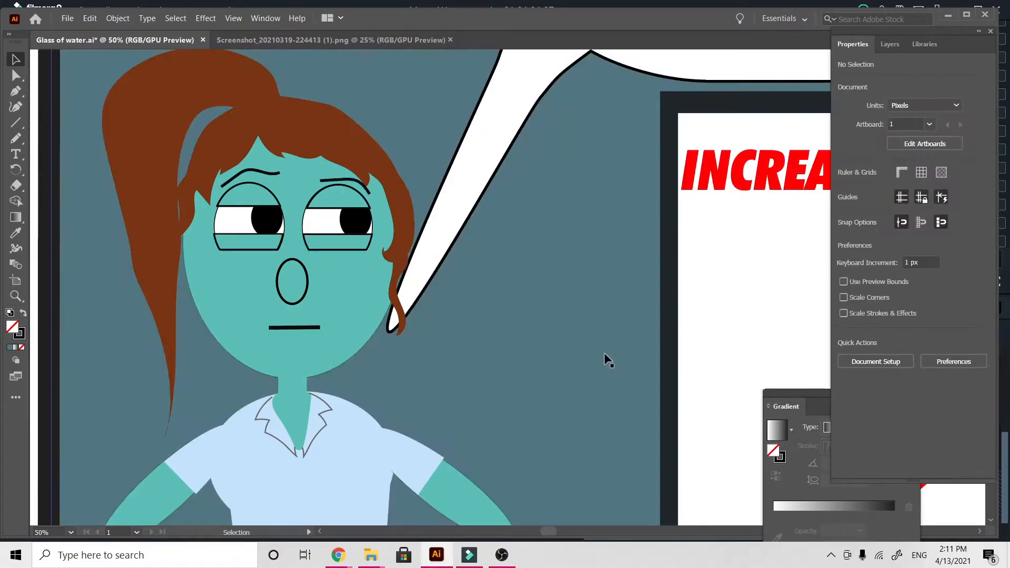
Step: Set the stroke of both of the woman's eyebrows in the first panel to 5 pt
{"action": "key", "text": "ctrl+minus"}
{"action": "key", "text": "ctrl+minus"}
{"action": "key", "text": "ctrl+minus"}
{"action": "key", "text": "ctrl+minus"}
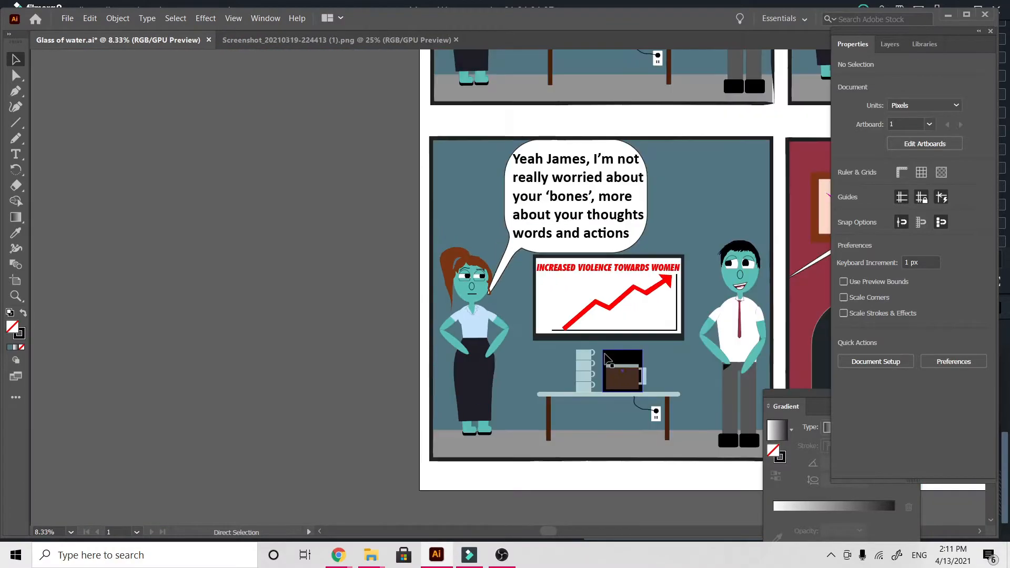
{"action": "scroll", "coordinate": [605, 358], "scroll_direction": "up", "scroll_amount": 5}
{"action": "key", "text": "a"}
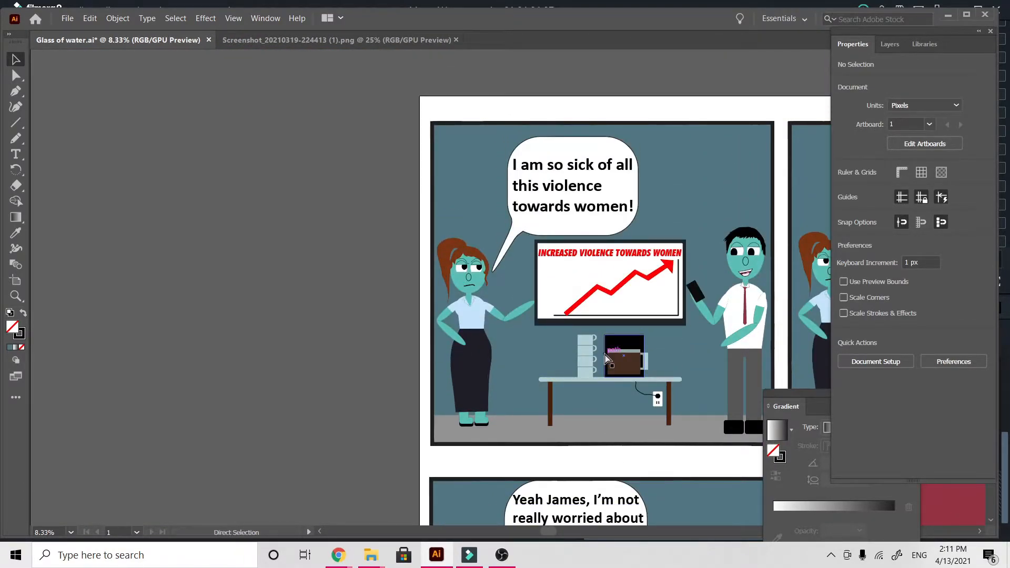
{"action": "key", "text": "ctrl+plus"}
{"action": "key", "text": "ctrl+plus"}
{"action": "key", "text": "ctrl+plus"}
{"action": "key", "text": "ctrl+plus"}
{"action": "key", "text": "ctrl+plus"}
{"action": "key", "text": "v"}
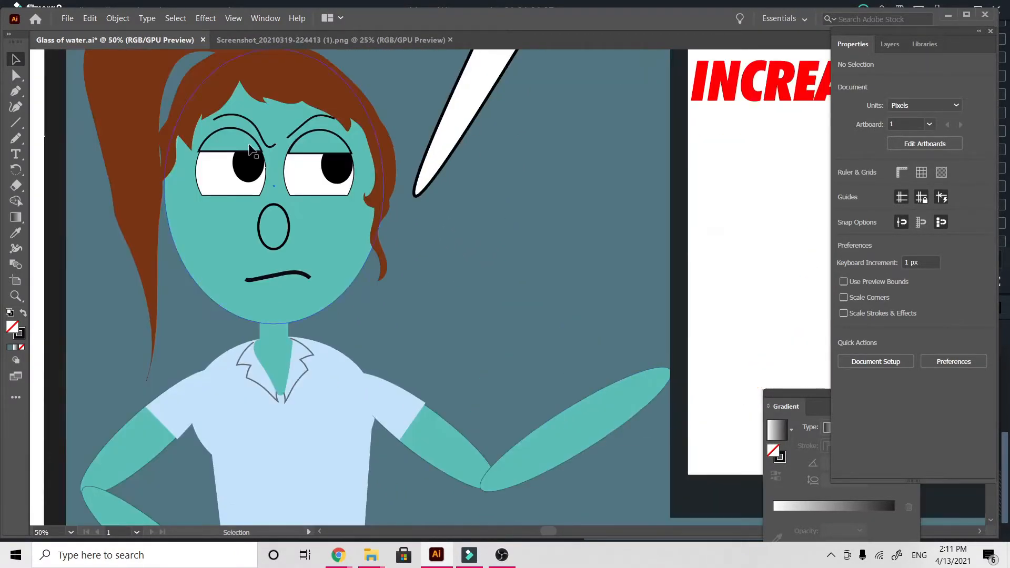
{"action": "left_click", "coordinate": [293, 133]}
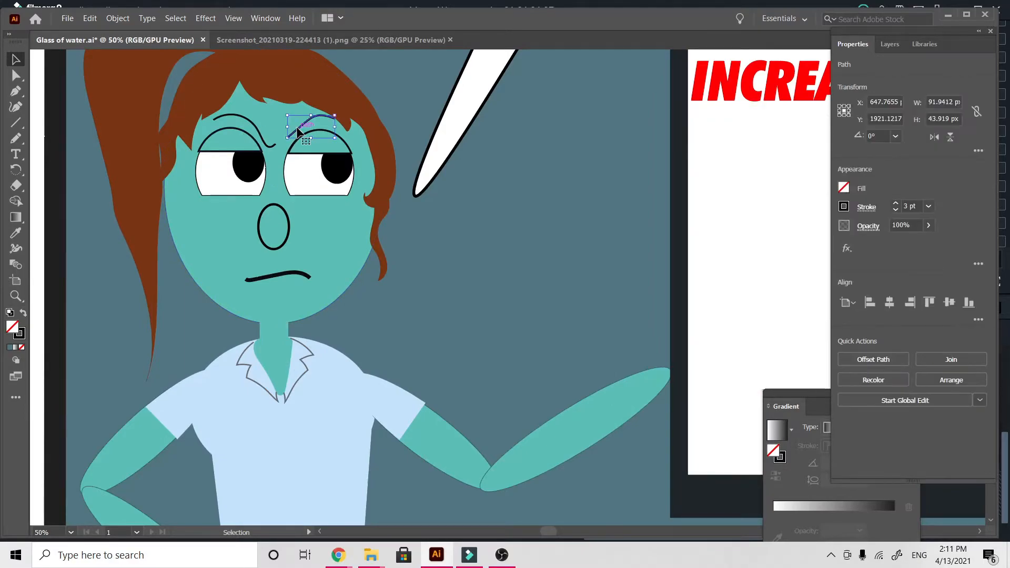
{"action": "left_click", "coordinate": [268, 145]}
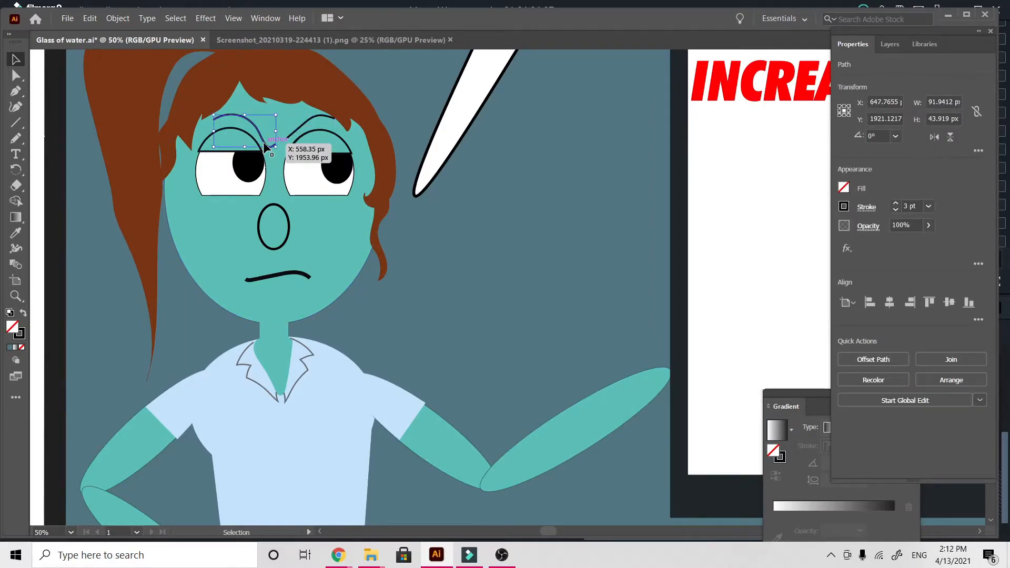
{"action": "left_click", "coordinate": [305, 124], "text": "shift"}
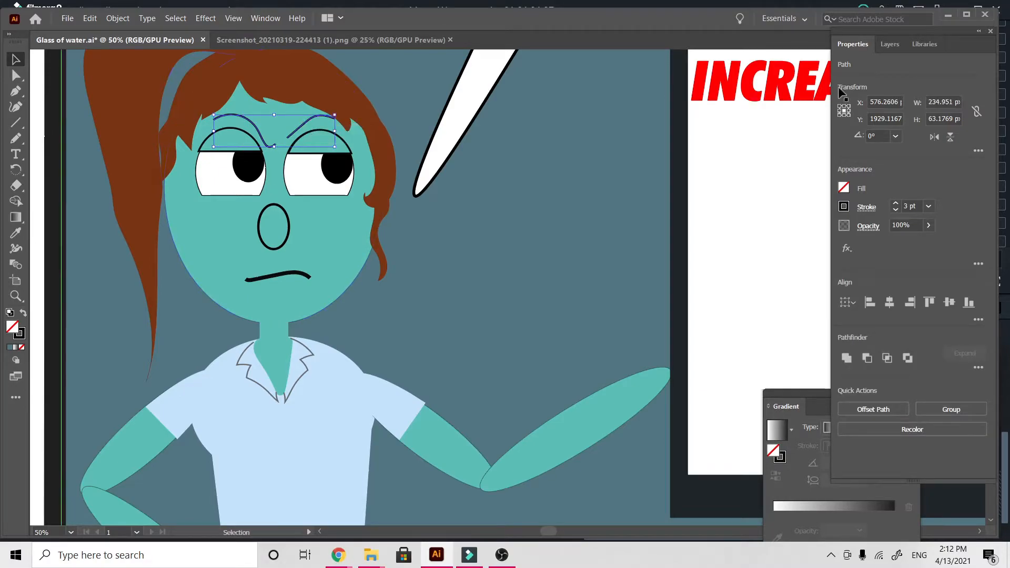
{"action": "left_click", "coordinate": [929, 206]}
{"action": "left_click", "coordinate": [945, 321]}
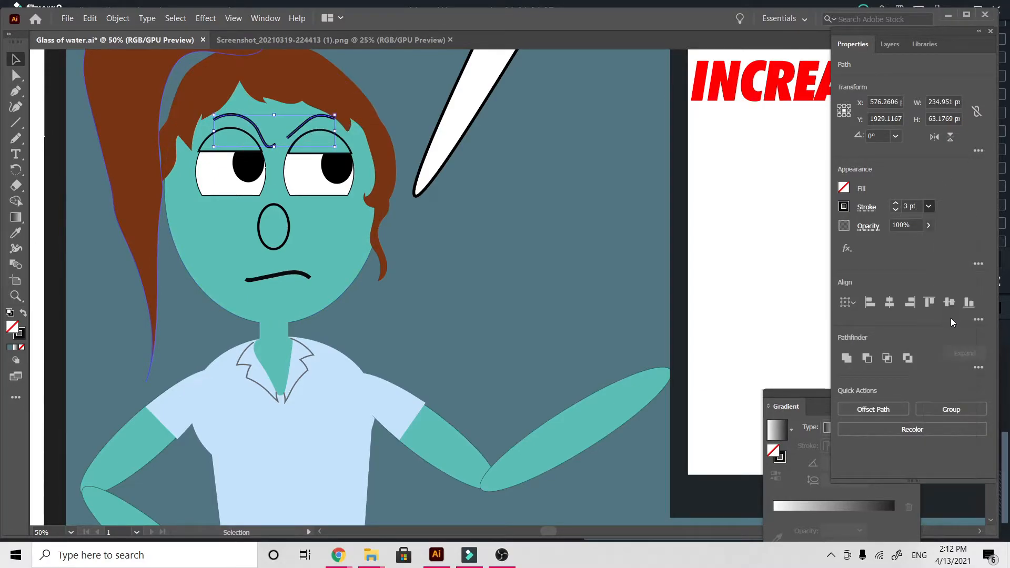
{"action": "left_click", "coordinate": [490, 369]}
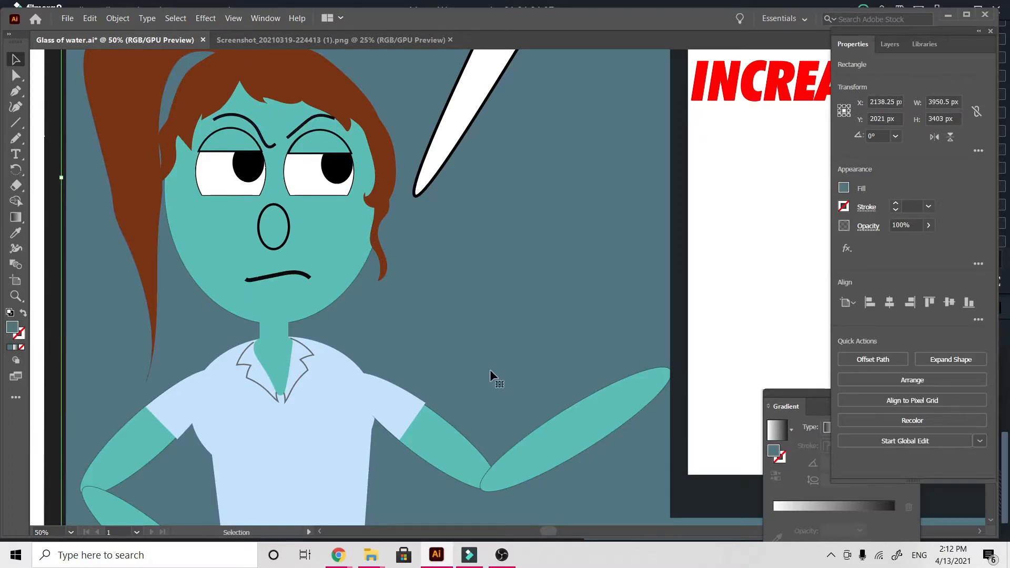
Step: Inside the second-panel woman's group, set the stroke of her eyebrow away from the ponytail to 5 pt
{"action": "key", "text": "ctrl+minus"}
{"action": "key", "text": "ctrl+minus"}
{"action": "key", "text": "ctrl+minus"}
{"action": "key", "text": "ctrl+minus"}
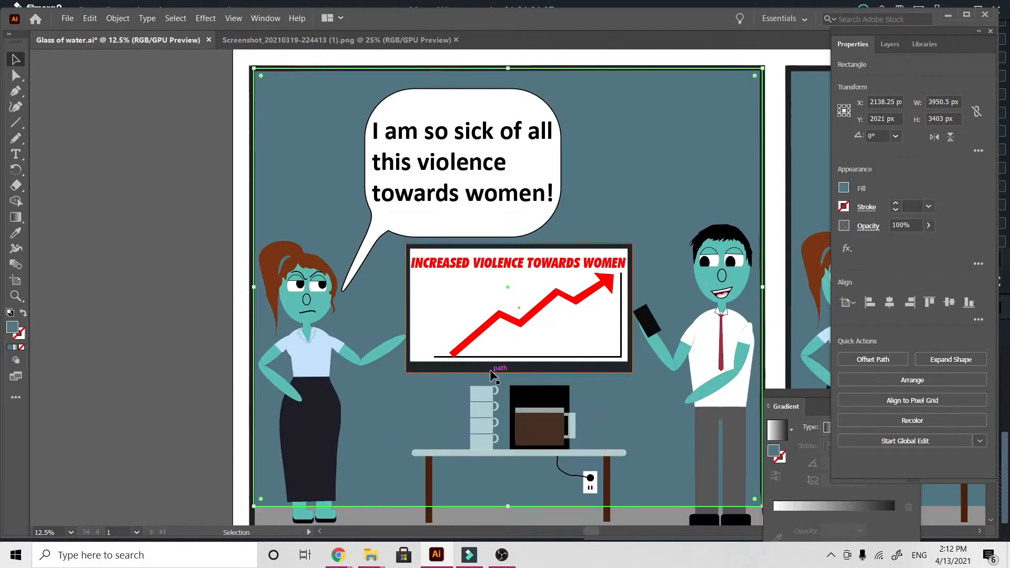
{"action": "scroll", "coordinate": [491, 371], "scroll_direction": "right", "scroll_amount": 5}
{"action": "key", "text": "ctrl+plus"}
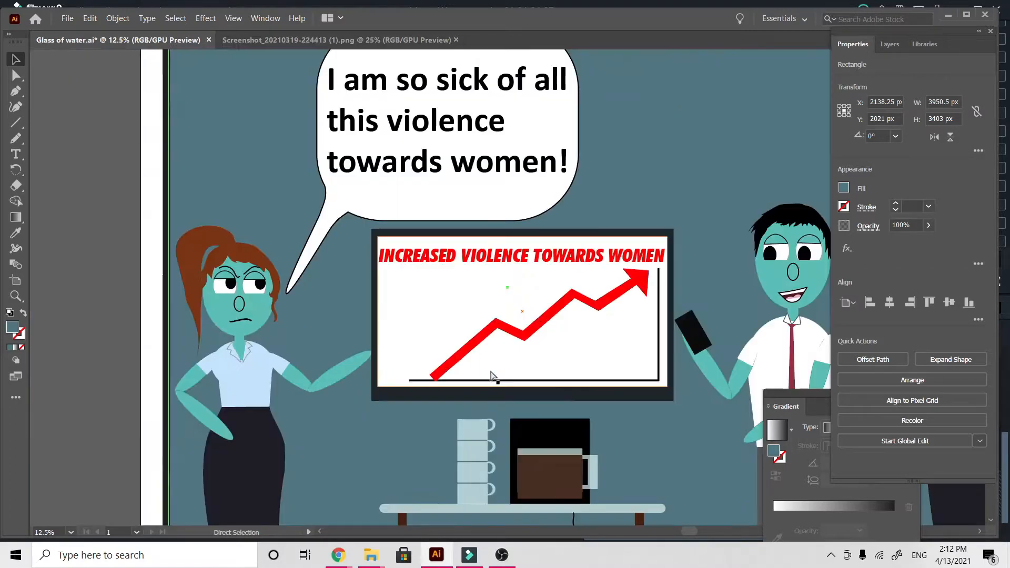
{"action": "key", "text": "ctrl+plus"}
{"action": "key", "text": "ctrl+plus"}
{"action": "scroll", "coordinate": [491, 371], "scroll_direction": "up", "scroll_amount": 2}
{"action": "scroll", "coordinate": [490, 371], "scroll_direction": "right", "scroll_amount": 15}
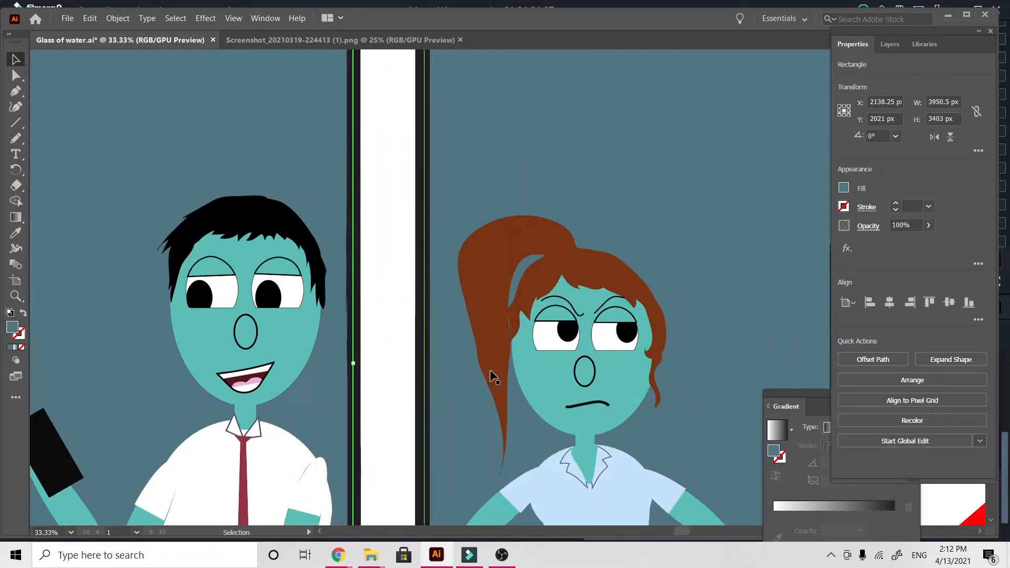
{"action": "scroll", "coordinate": [492, 376], "scroll_direction": "right", "scroll_amount": 3}
{"action": "left_click", "coordinate": [493, 301]}
{"action": "double_click", "coordinate": [493, 301]}
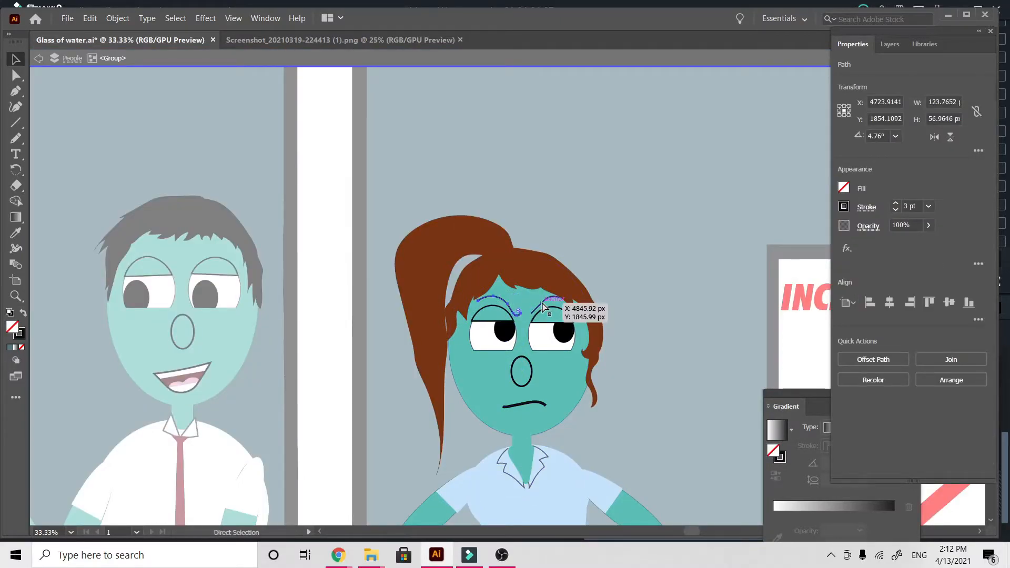
{"action": "left_click", "coordinate": [542, 304]}
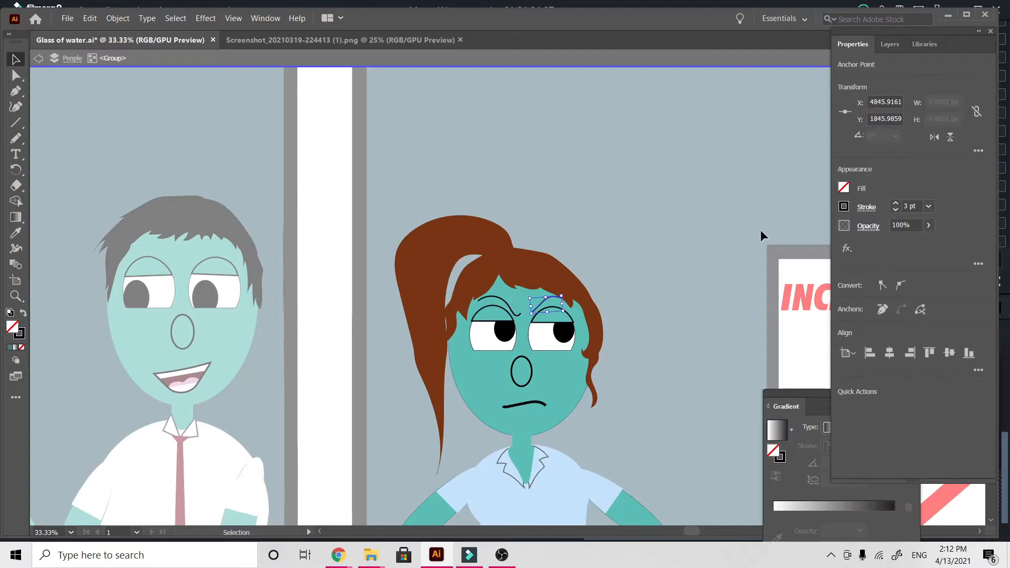
{"action": "left_click", "coordinate": [929, 207]}
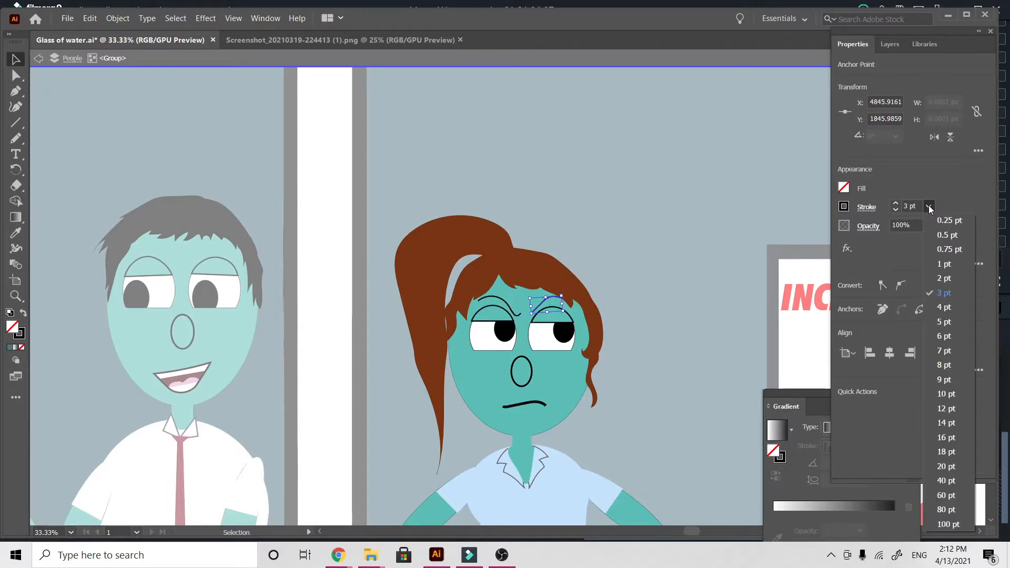
{"action": "left_click", "coordinate": [946, 322]}
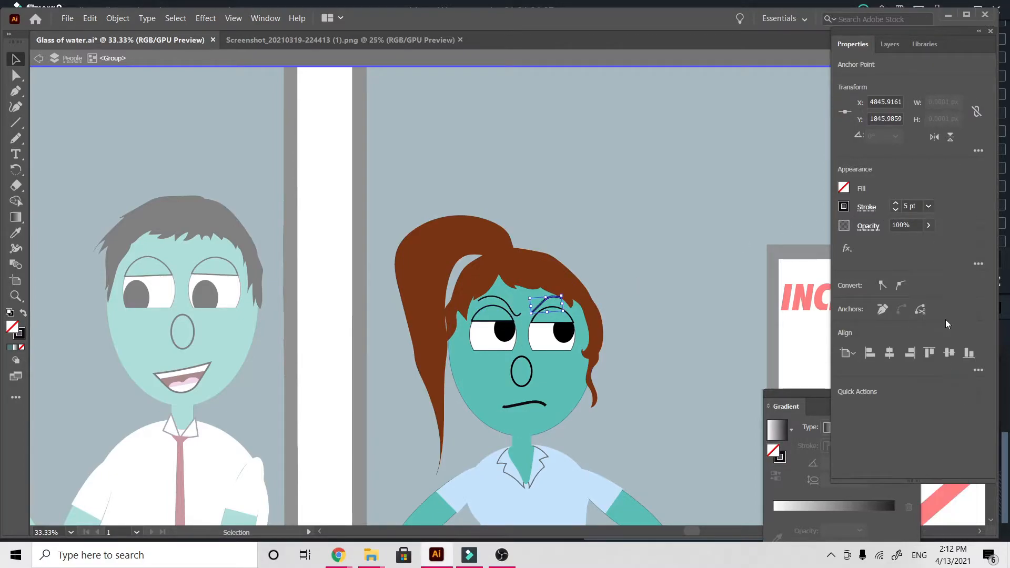
Step: Set the stroke of the second-panel woman's ponytail-side eyebrow to 5 pt and leave her group
{"action": "left_click", "coordinate": [494, 300]}
{"action": "left_click", "coordinate": [929, 206]}
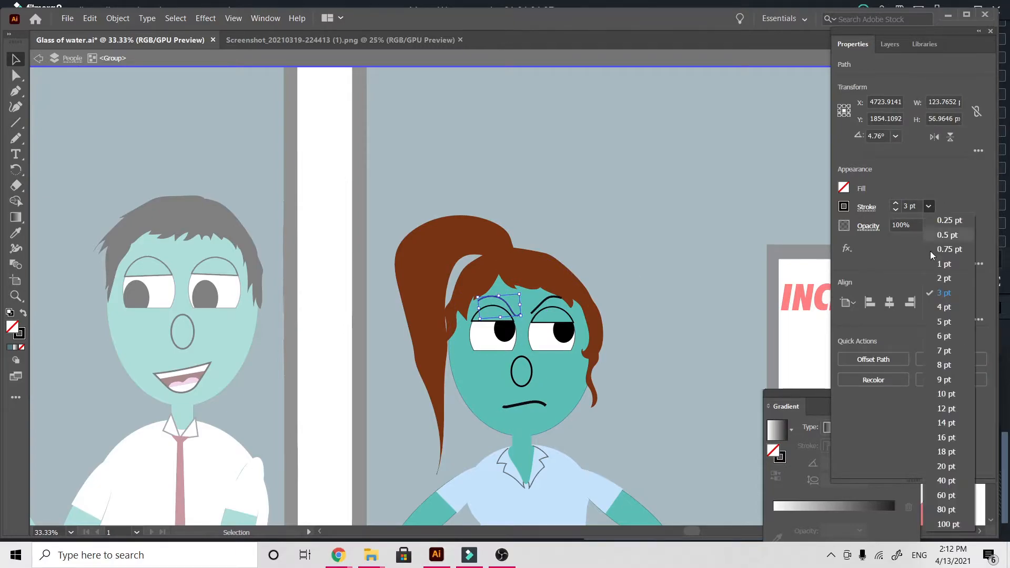
{"action": "left_click", "coordinate": [955, 321]}
{"action": "double_click", "coordinate": [694, 263]}
Step: Examine all four comic panels, comparing the characters' expressions, poses and speech bubbles from the first panel to the last
{"action": "key", "text": "a"}
{"action": "key", "text": "ctrl+minus"}
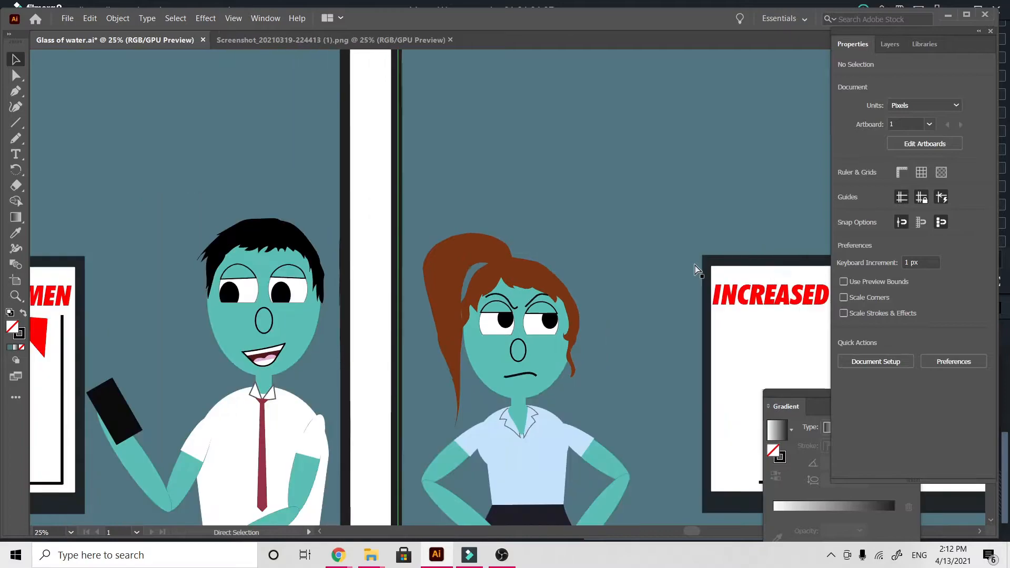
{"action": "key", "text": "ctrl+minus"}
{"action": "key", "text": "ctrl+minus"}
{"action": "key", "text": "ctrl+minus"}
{"action": "key", "text": "ctrl+minus"}
{"action": "scroll", "coordinate": [695, 269], "scroll_direction": "down", "scroll_amount": 2}
{"action": "scroll", "coordinate": [696, 268], "scroll_direction": "up", "scroll_amount": 1}
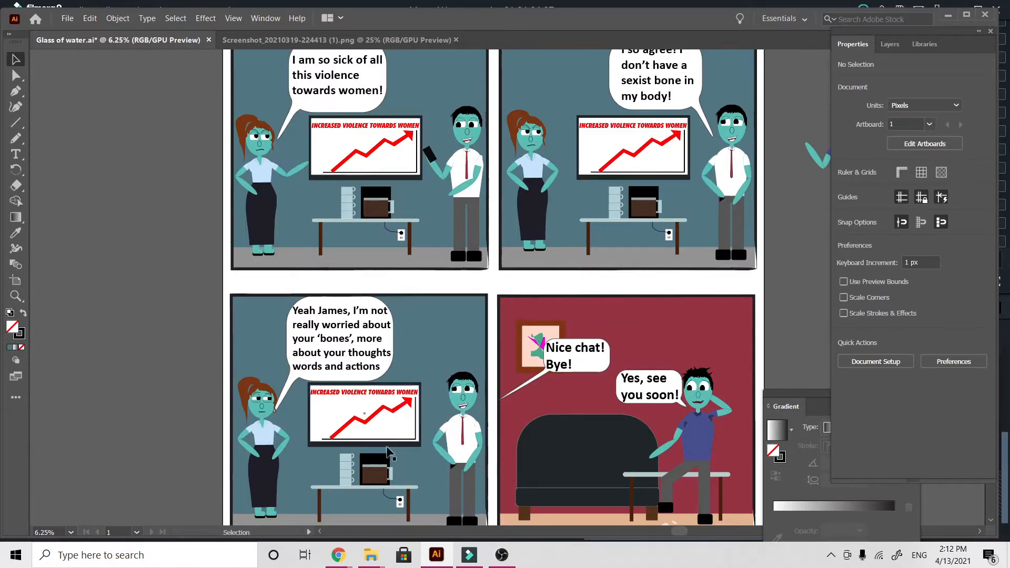
{"action": "scroll", "coordinate": [368, 481], "scroll_direction": "down", "scroll_amount": 6}
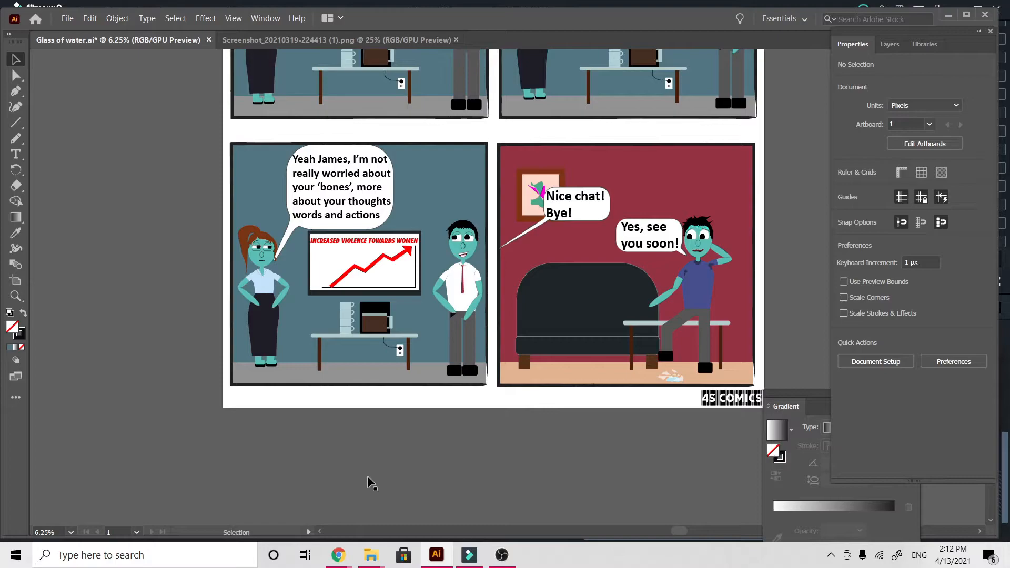
{"action": "scroll", "coordinate": [368, 481], "scroll_direction": "up", "scroll_amount": 8}
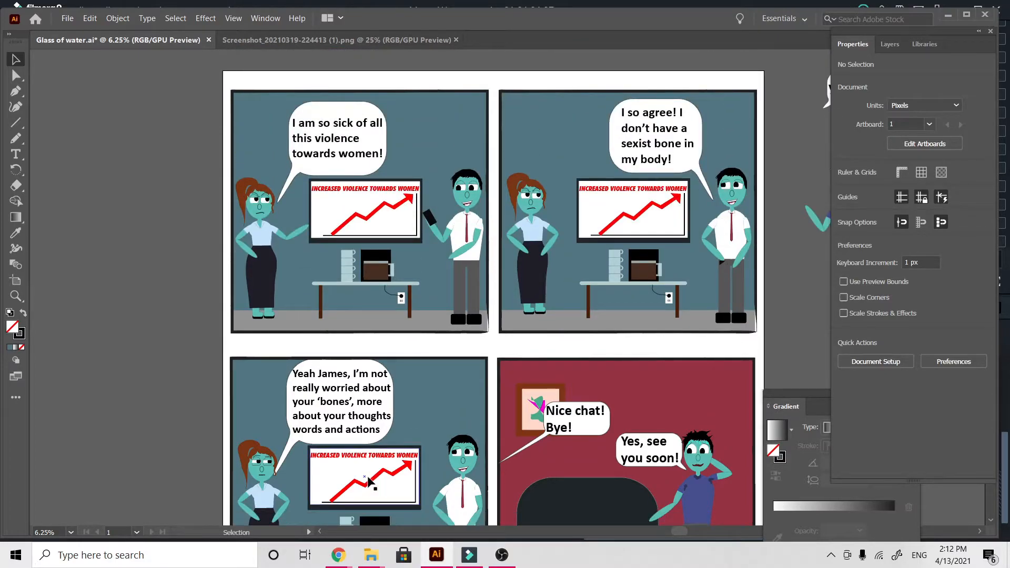
{"action": "scroll", "coordinate": [368, 481], "scroll_direction": "down", "scroll_amount": 2}
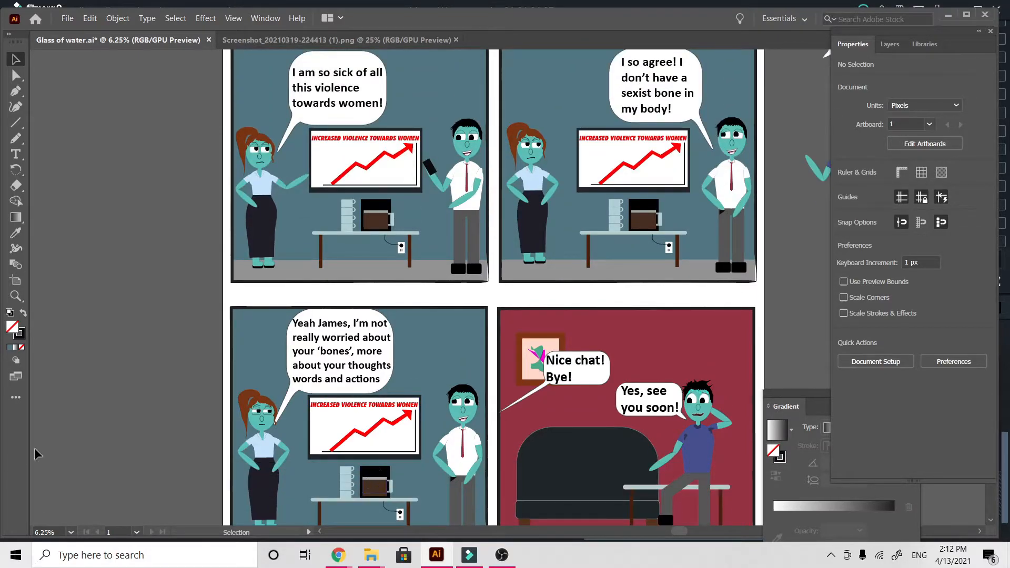
{"action": "scroll", "coordinate": [95, 410], "scroll_direction": "right", "scroll_amount": 4}
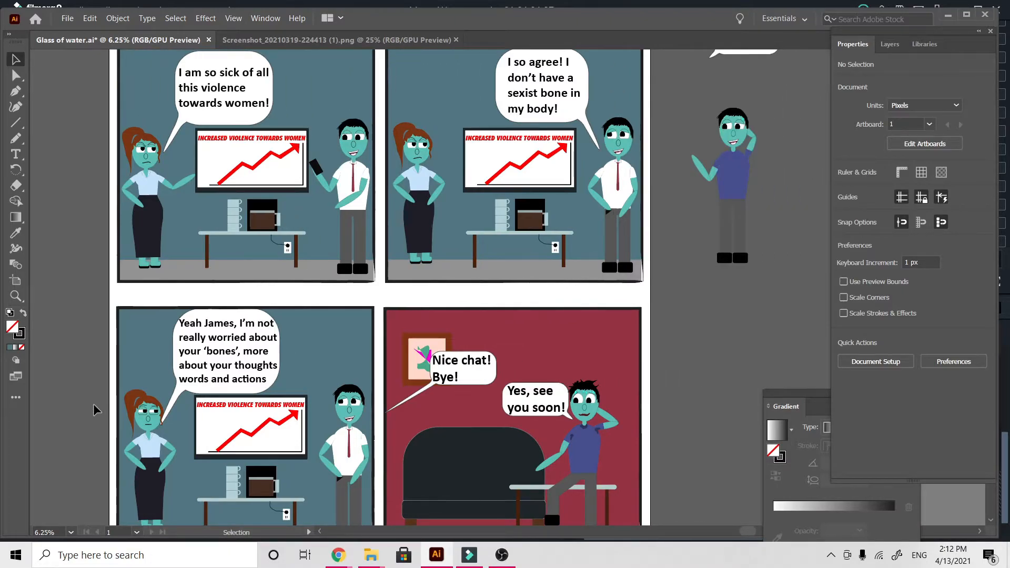
{"action": "scroll", "coordinate": [95, 410], "scroll_direction": "down", "scroll_amount": 6}
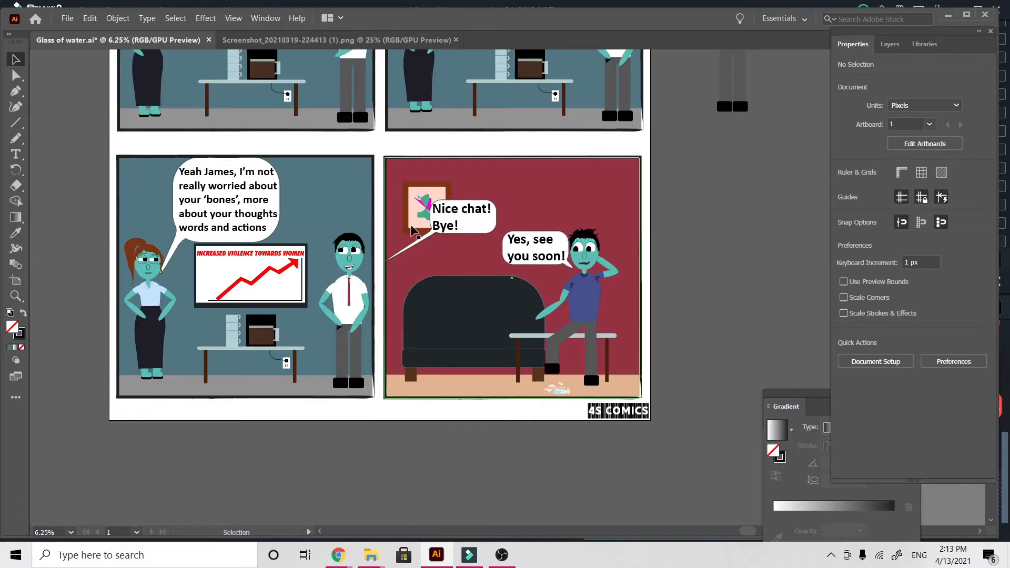
{"action": "left_click_drag", "start_coordinate": [380, 151], "coordinate": [424, 208]}
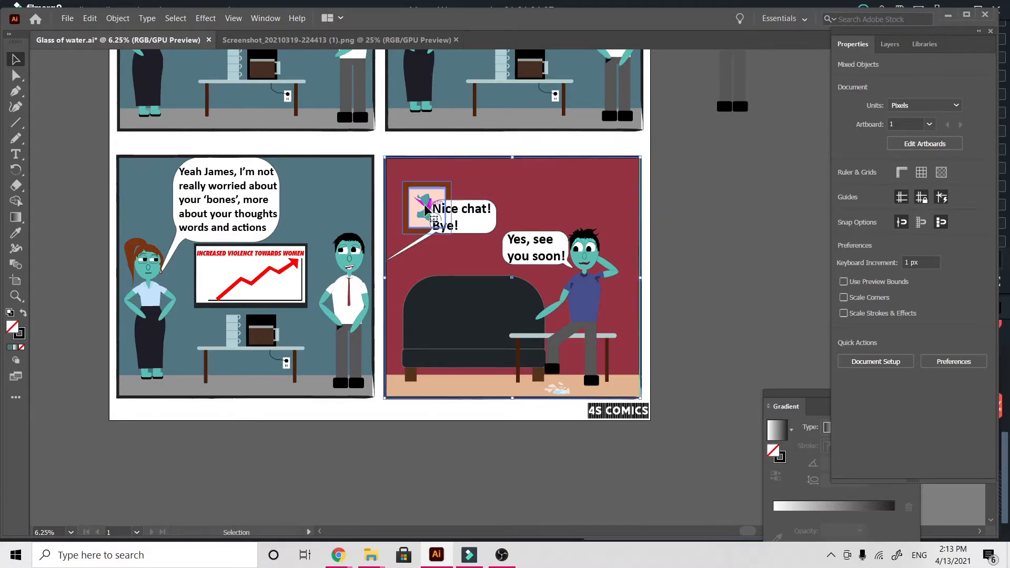
{"action": "left_click", "coordinate": [754, 281]}
{"action": "scroll", "coordinate": [754, 282], "scroll_direction": "up", "scroll_amount": 5}
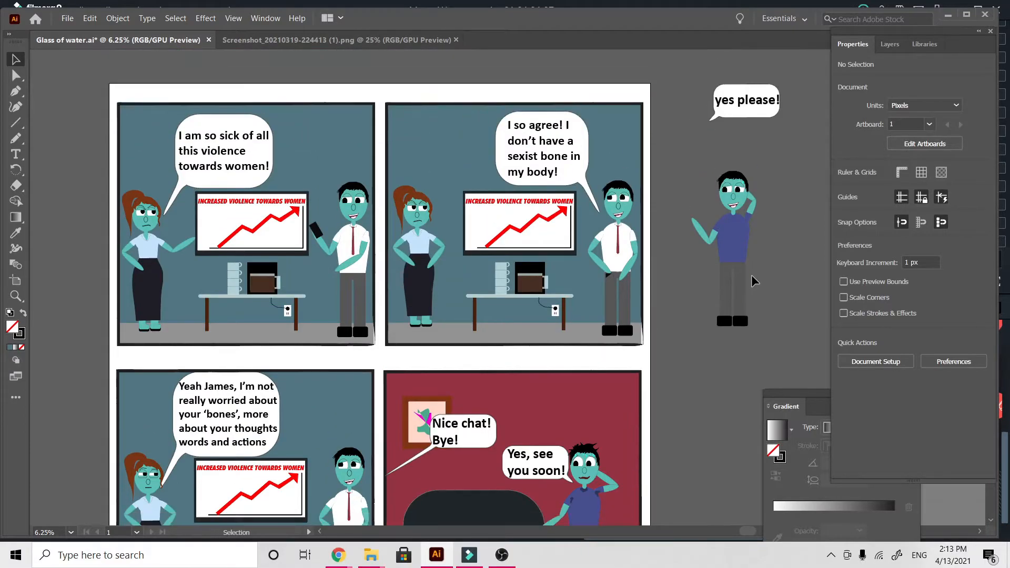
{"action": "scroll", "coordinate": [753, 282], "scroll_direction": "down", "scroll_amount": 2}
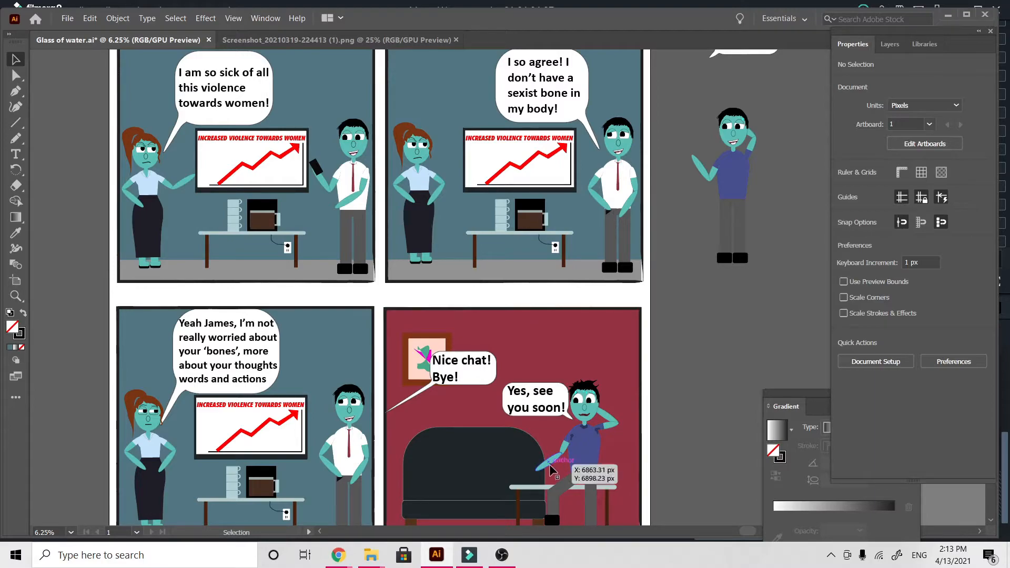
Step: Inside the third-panel man's group, rotate his chart-side forearm to point steeply downward and place it beside his hip
{"action": "scroll", "coordinate": [561, 423], "scroll_direction": "down", "scroll_amount": 3}
{"action": "scroll", "coordinate": [381, 263], "scroll_direction": "up", "scroll_amount": 4}
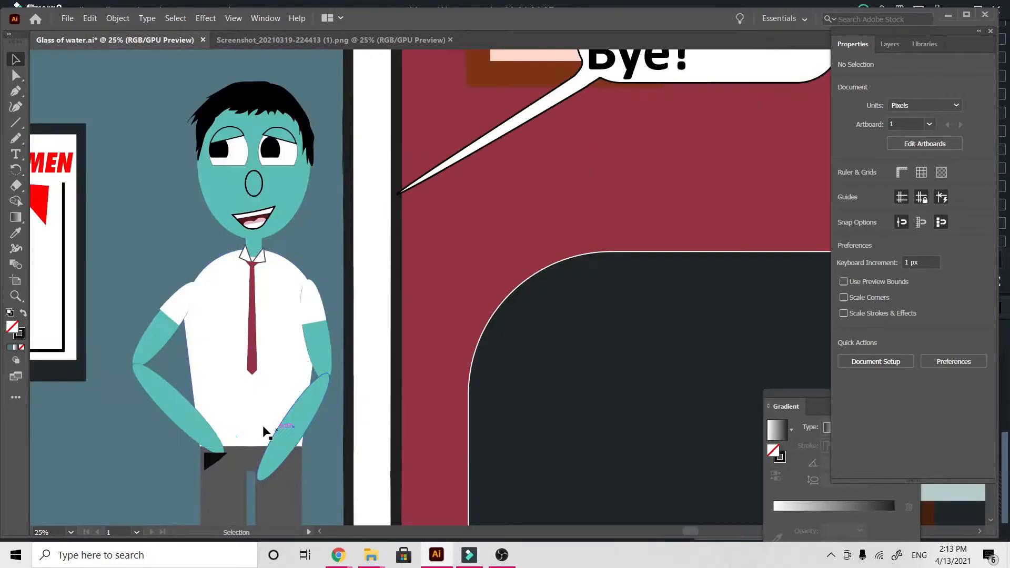
{"action": "double_click", "coordinate": [187, 418]}
{"action": "left_click", "coordinate": [187, 418]}
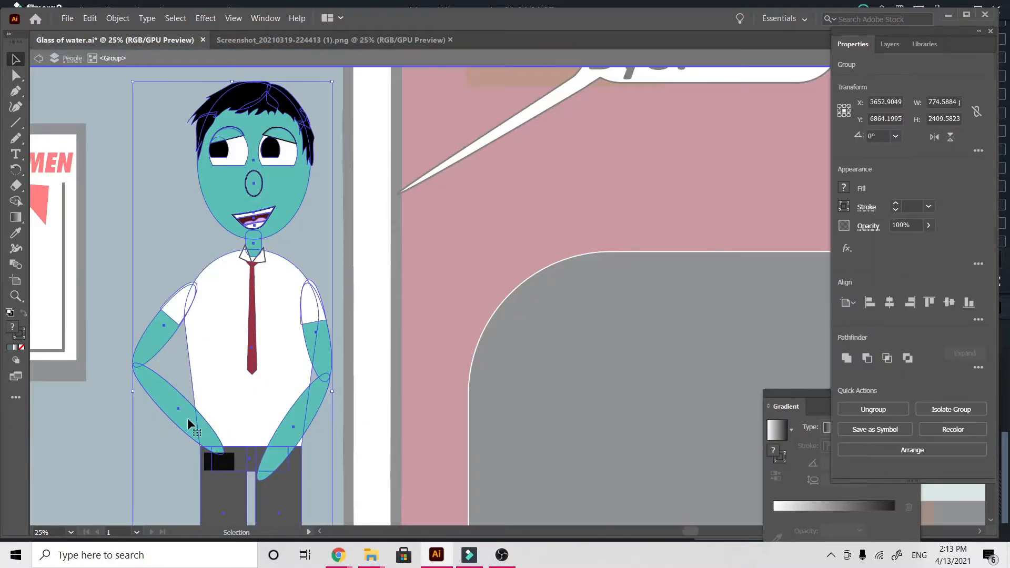
{"action": "double_click", "coordinate": [177, 414]}
{"action": "scroll", "coordinate": [178, 418], "scroll_direction": "down", "scroll_amount": 2}
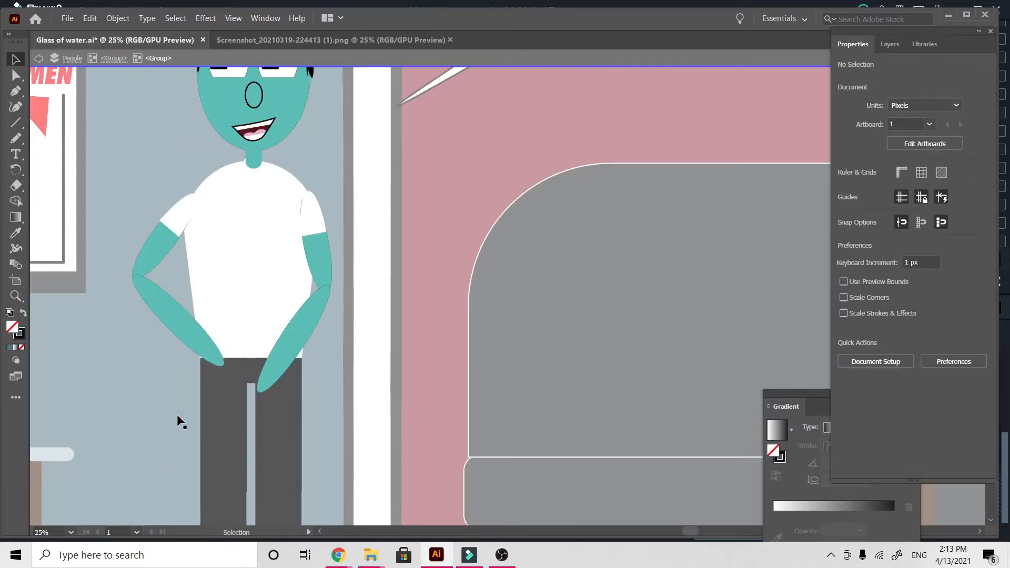
{"action": "left_click", "coordinate": [188, 327]}
{"action": "double_click", "coordinate": [168, 321]}
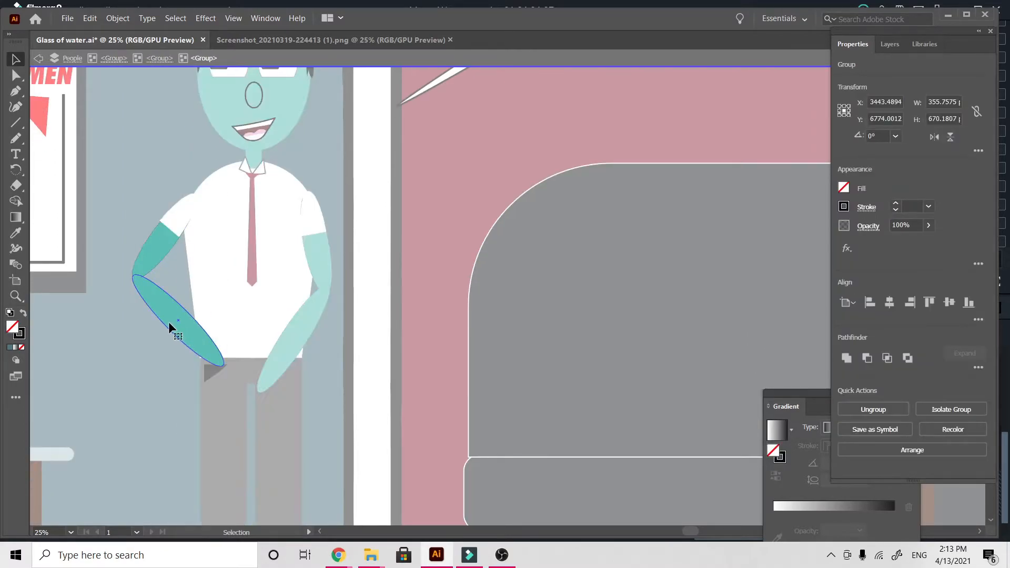
{"action": "left_click_drag", "start_coordinate": [230, 363], "coordinate": [220, 384]}
{"action": "left_click_drag", "start_coordinate": [182, 345], "coordinate": [194, 374]}
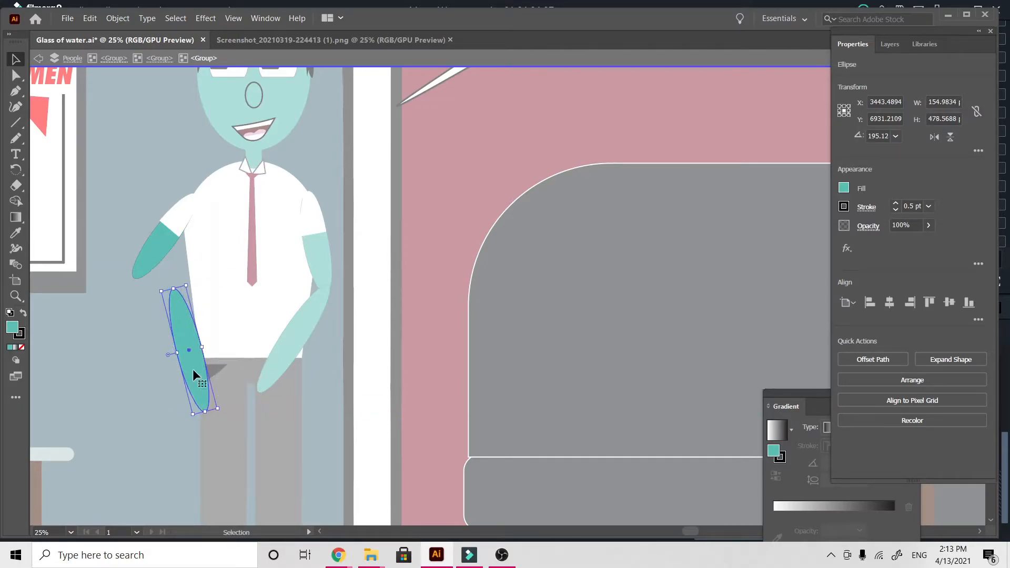
Step: Rotate the man's chart-side upper arm and sleeve together to hang closer to his body, and rejoin the forearm at the elbow
{"action": "left_click", "coordinate": [153, 251]}
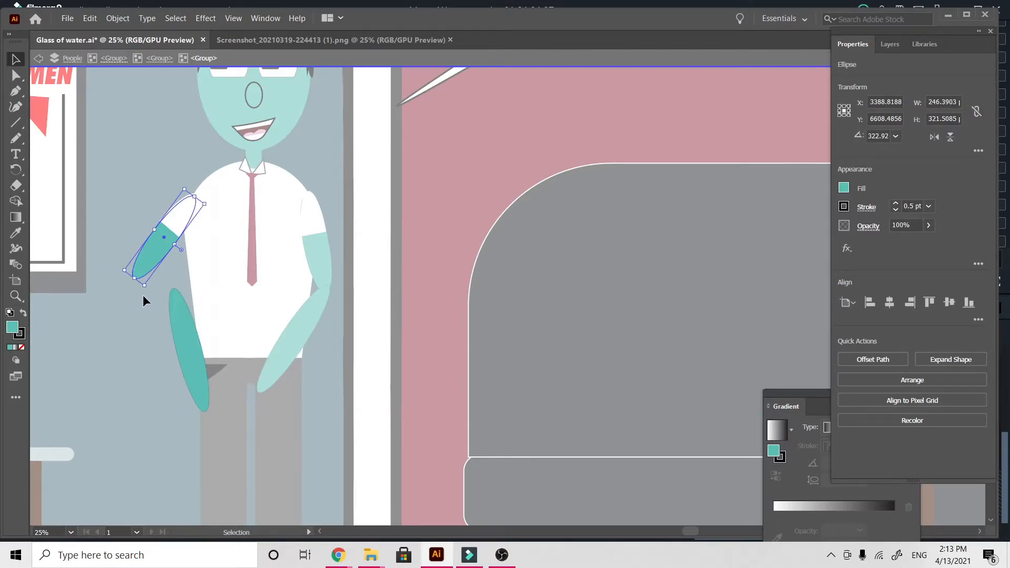
{"action": "left_click_drag", "start_coordinate": [145, 294], "coordinate": [187, 308]}
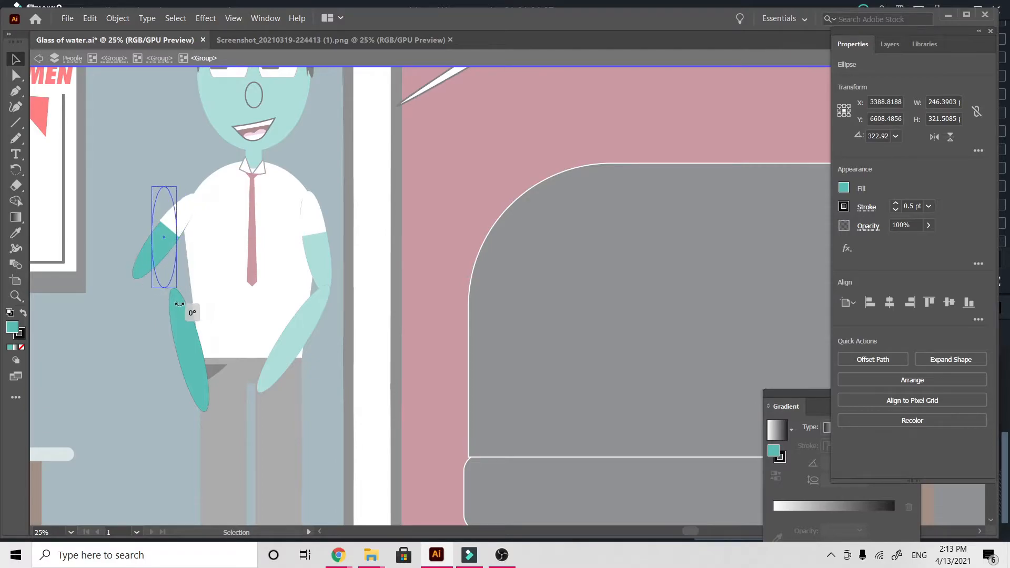
{"action": "left_click_drag", "start_coordinate": [180, 246], "coordinate": [182, 223]}
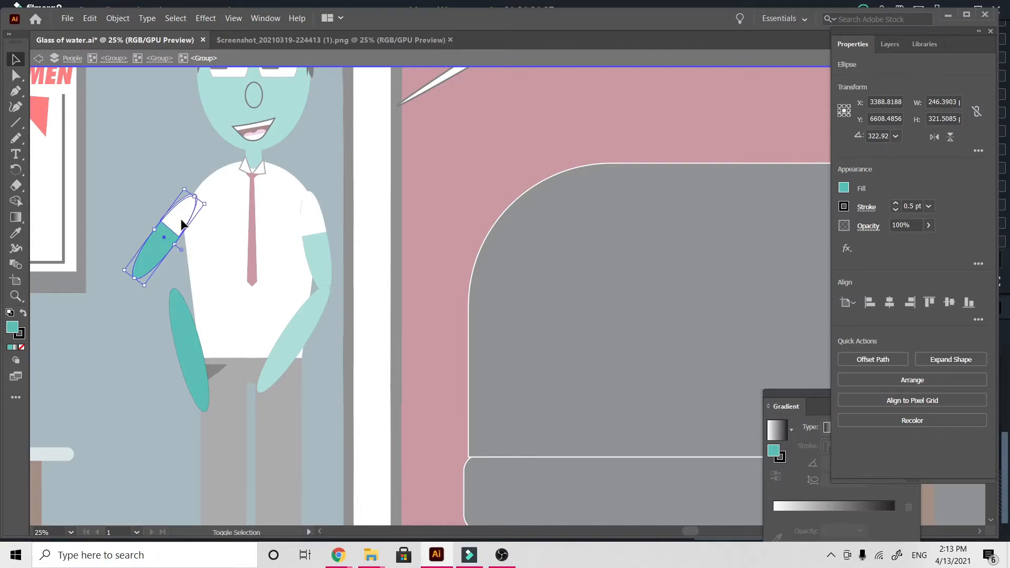
{"action": "left_click", "coordinate": [164, 235], "text": "shift"}
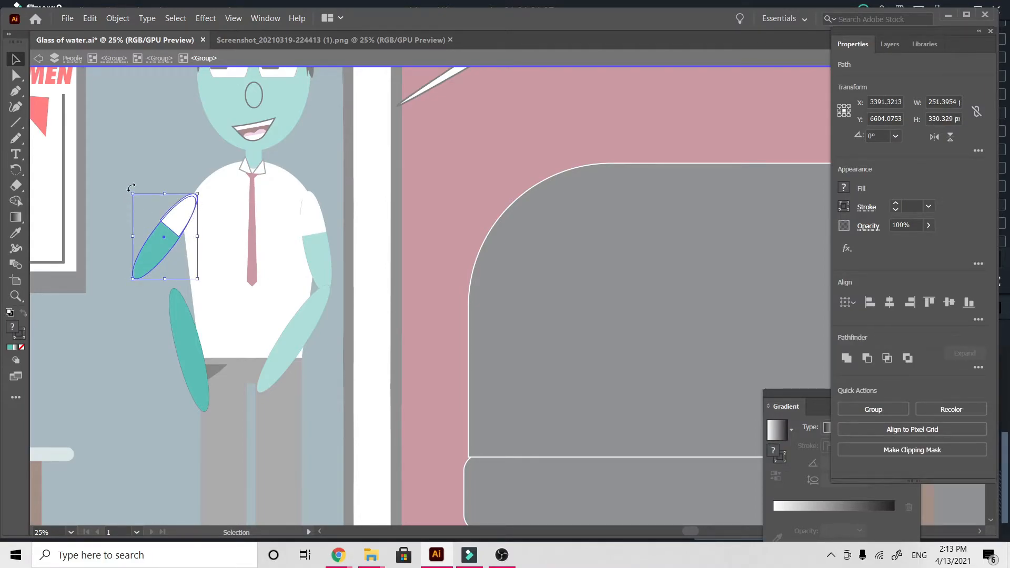
{"action": "left_click_drag", "start_coordinate": [131, 187], "coordinate": [185, 222]}
{"action": "left_click_drag", "start_coordinate": [164, 187], "coordinate": [181, 198]}
{"action": "left_click_drag", "start_coordinate": [178, 333], "coordinate": [175, 336]}
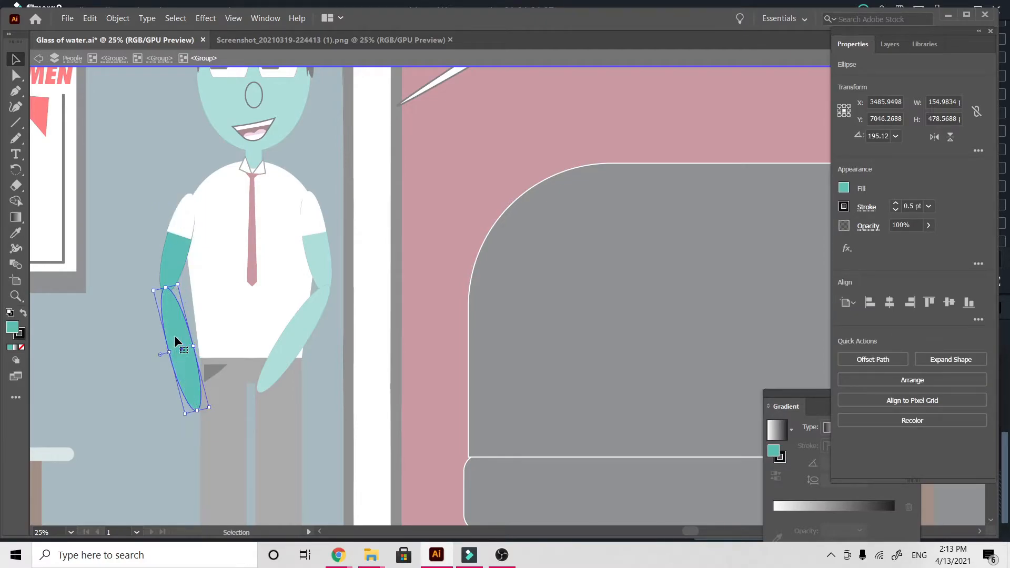
{"action": "left_click", "coordinate": [317, 403]}
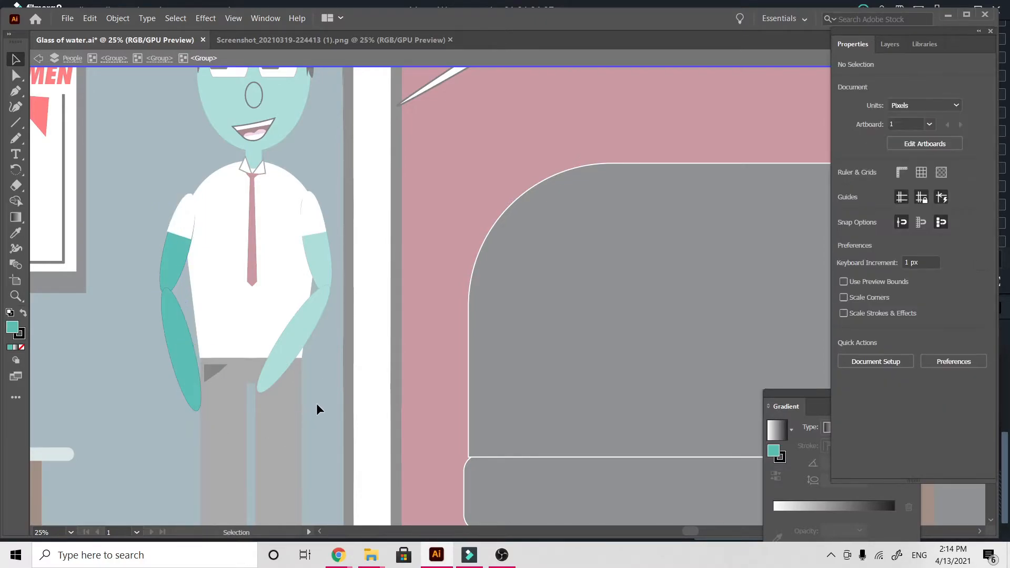
{"action": "double_click", "coordinate": [317, 403]}
Step: Delete the open smiling mouth from the third-panel man's face inside his group
{"action": "scroll", "coordinate": [317, 403], "scroll_direction": "up", "scroll_amount": 3}
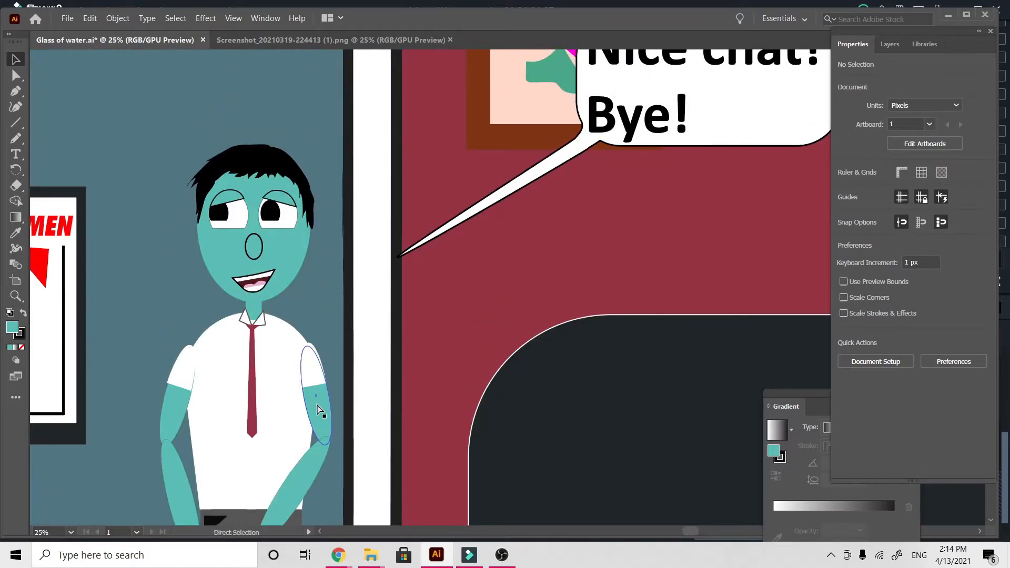
{"action": "key", "text": "ctrl+plus"}
{"action": "key", "text": "ctrl+plus"}
{"action": "scroll", "coordinate": [316, 403], "scroll_direction": "left", "scroll_amount": 4}
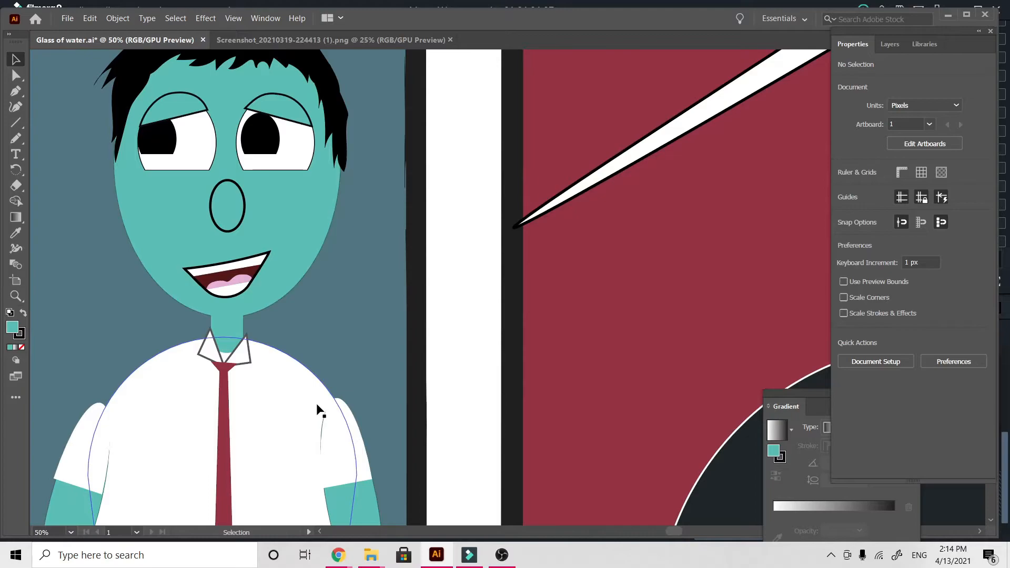
{"action": "scroll", "coordinate": [318, 410], "scroll_direction": "left", "scroll_amount": 2}
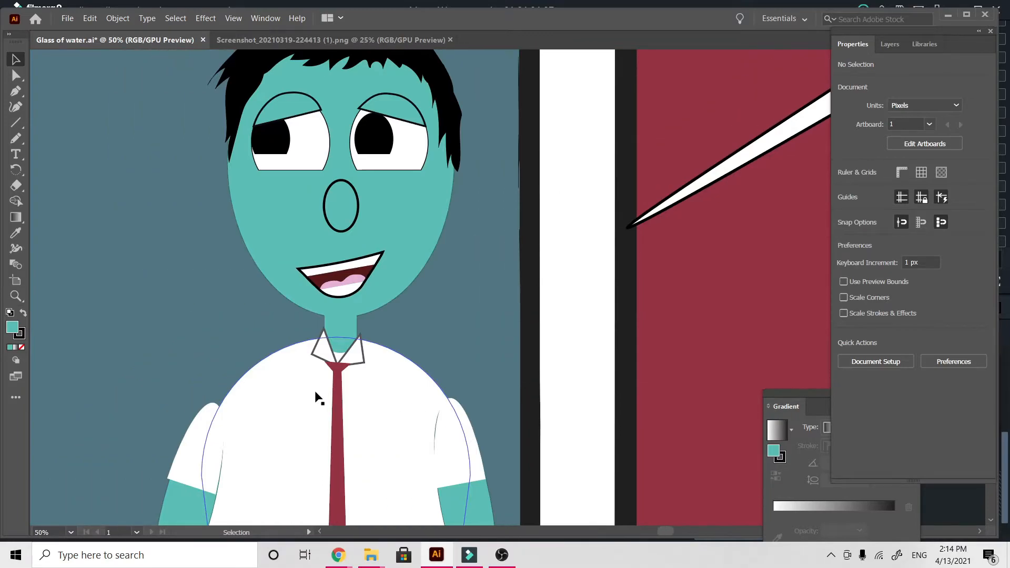
{"action": "left_click", "coordinate": [335, 273]}
{"action": "double_click", "coordinate": [334, 273]}
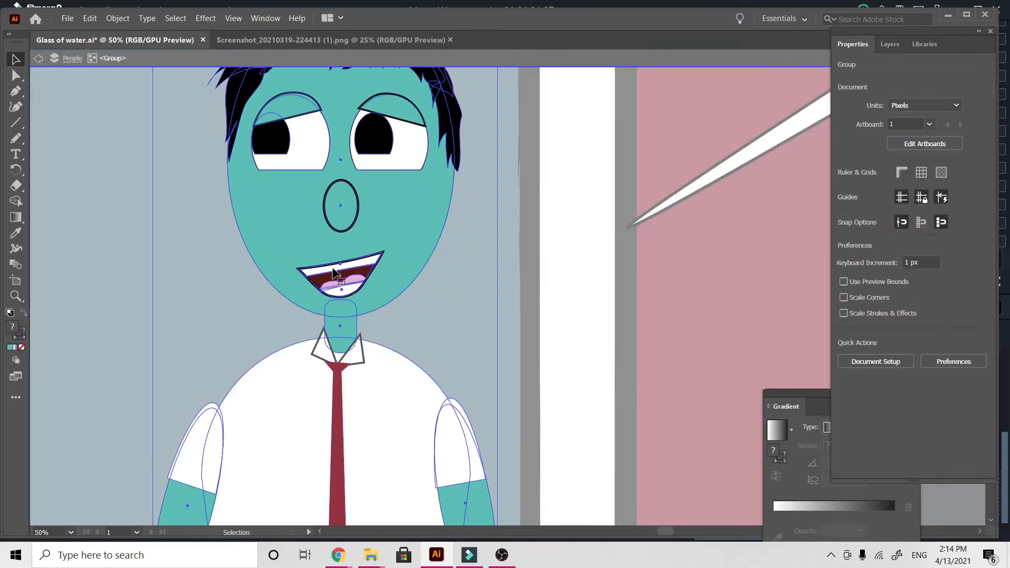
{"action": "key", "text": "Delete"}
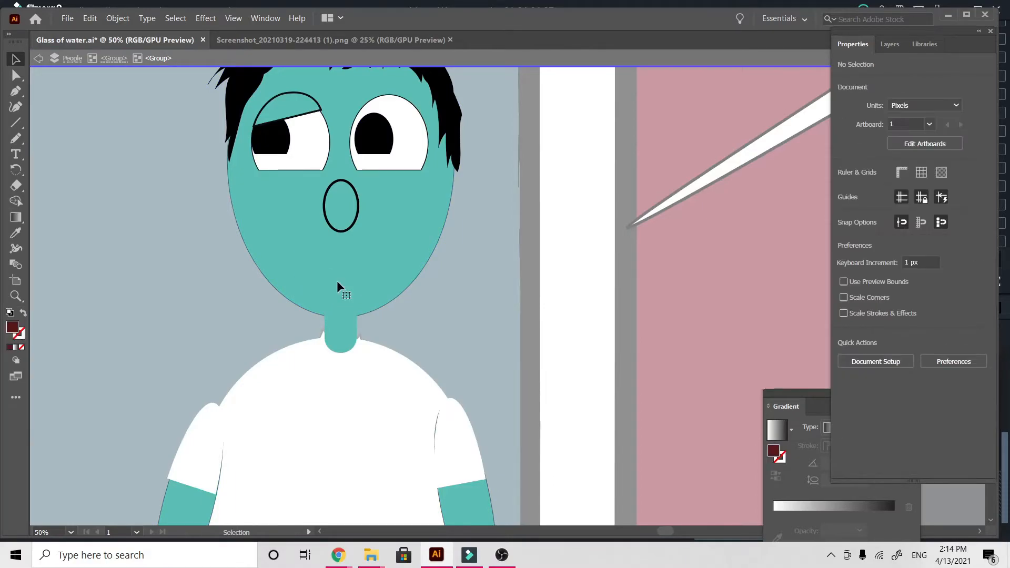
Step: Draw a nearly flat, slightly wavy mouth line about 92 px wide below the third-panel man's nose with the Pencil tool
{"action": "left_click", "coordinate": [13, 126]}
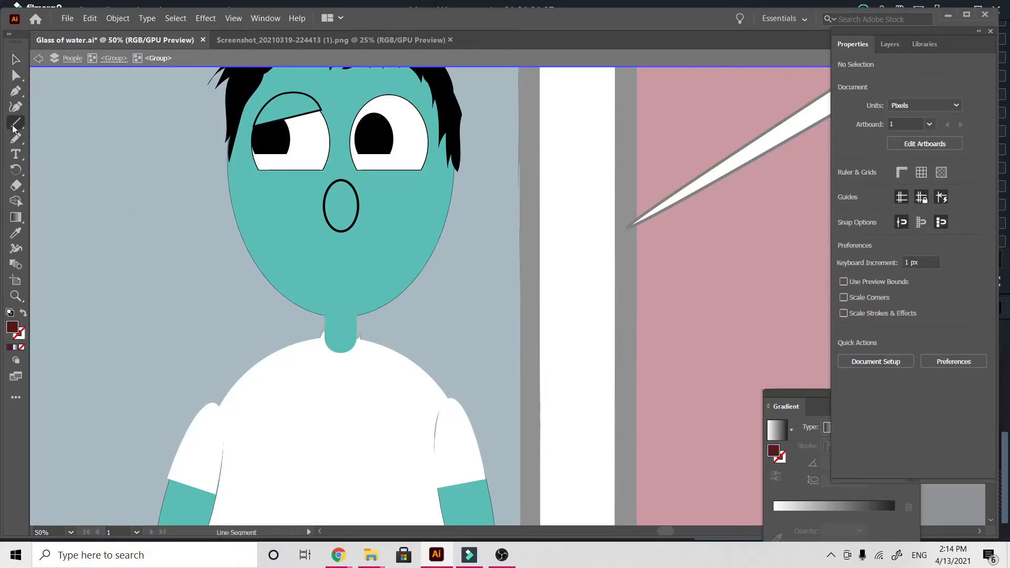
{"action": "left_click", "coordinate": [16, 137]}
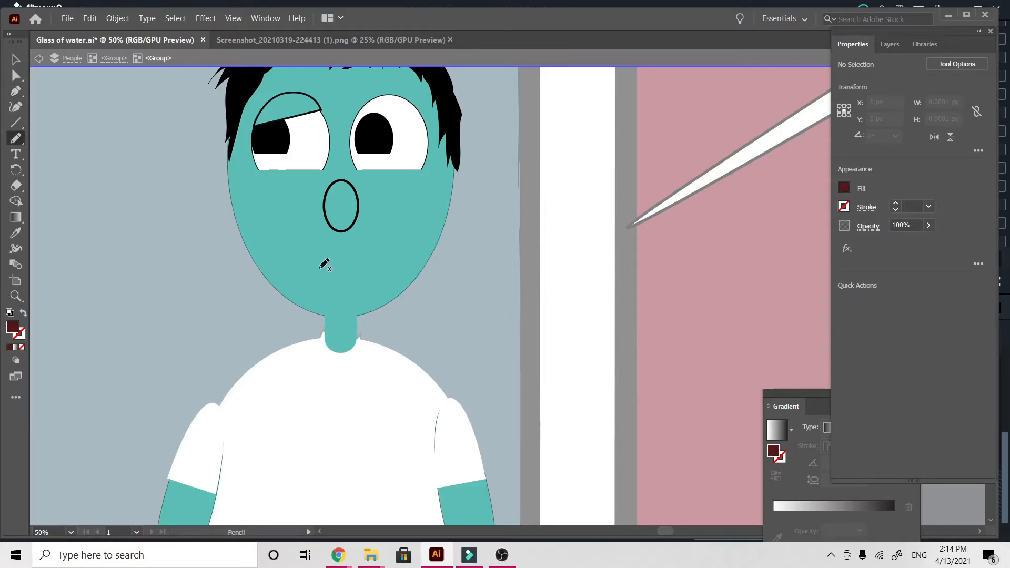
{"action": "left_click_drag", "start_coordinate": [364, 271], "coordinate": [364, 271]}
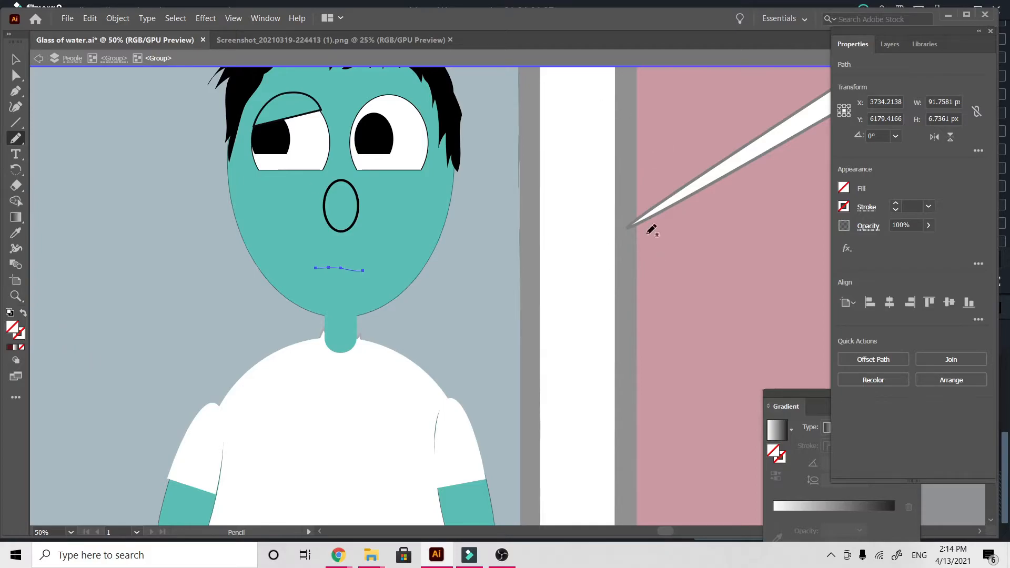
Step: Give the man's new mouth line a black 7 pt stroke and leave his group
{"action": "left_click", "coordinate": [844, 207]}
{"action": "left_click", "coordinate": [731, 252]}
{"action": "left_click", "coordinate": [930, 207]}
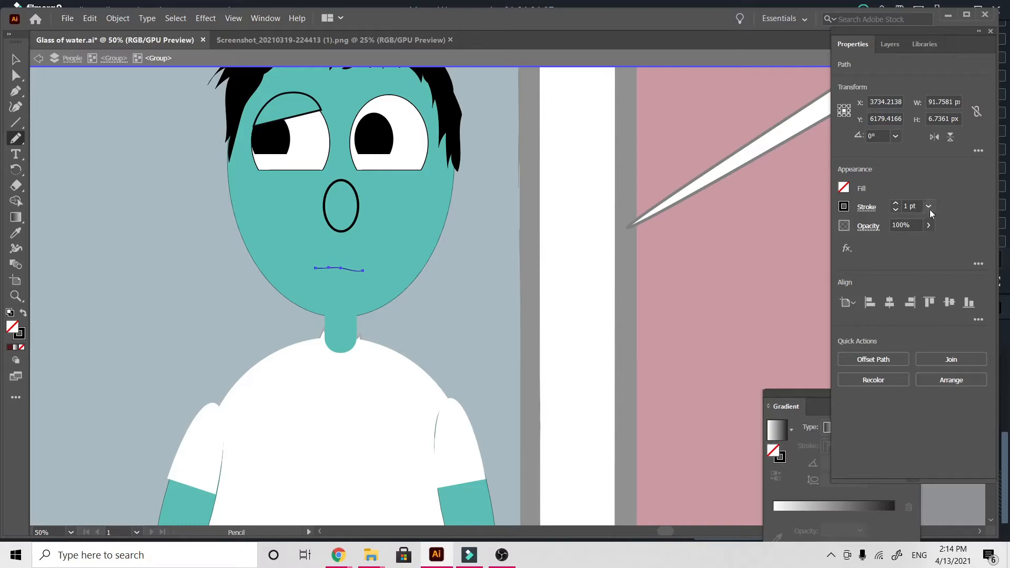
{"action": "left_click", "coordinate": [929, 206]}
{"action": "left_click", "coordinate": [942, 352]}
{"action": "left_click", "coordinate": [16, 60]}
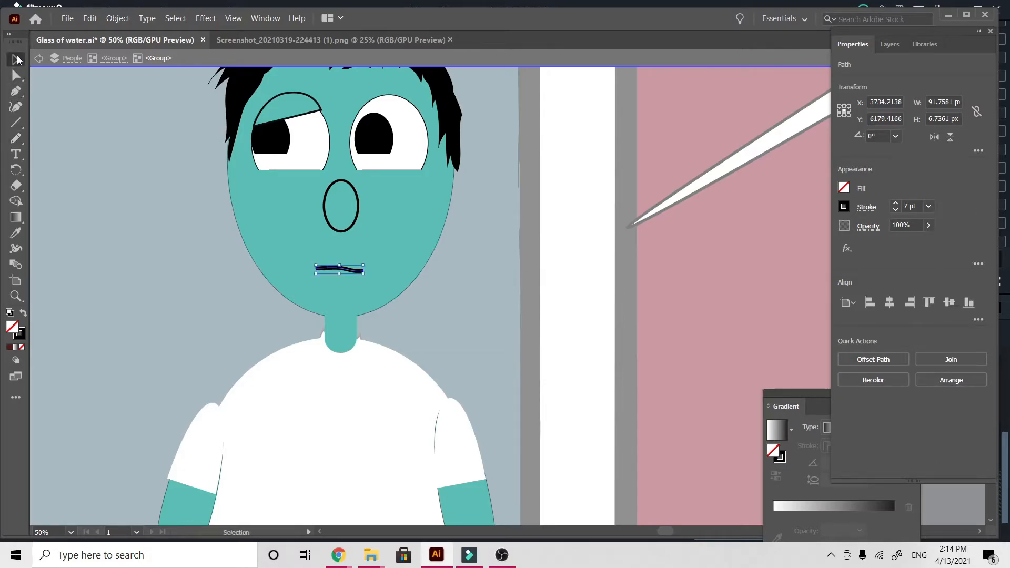
{"action": "double_click", "coordinate": [171, 265]}
Step: Review the revised third-panel man's face, the characters in the upper panels and the spare man beside the artboard
{"action": "scroll", "coordinate": [461, 221], "scroll_direction": "up", "scroll_amount": 1}
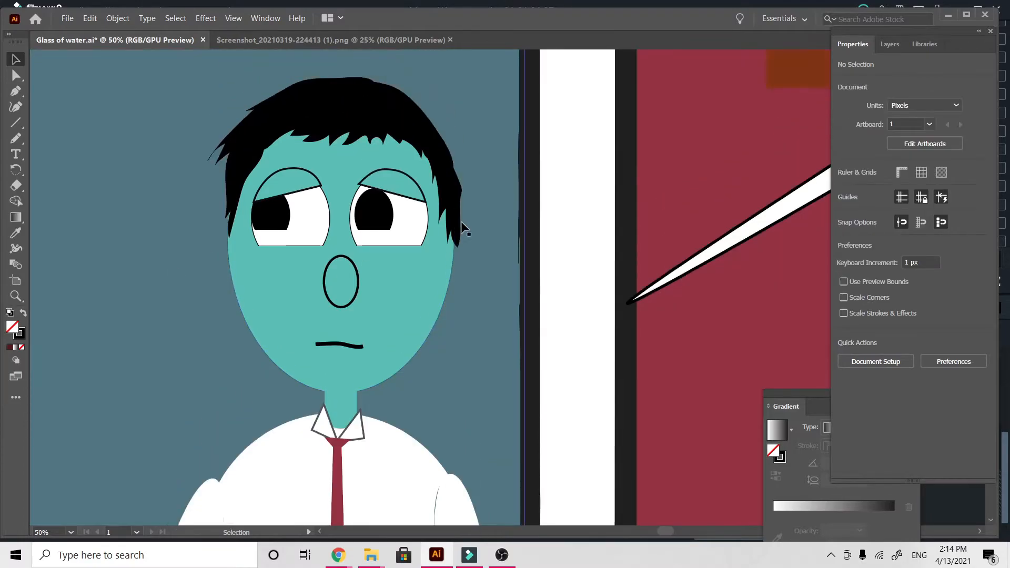
{"action": "scroll", "coordinate": [461, 221], "scroll_direction": "down", "scroll_amount": 4}
{"action": "scroll", "coordinate": [461, 221], "scroll_direction": "up", "scroll_amount": 3}
{"action": "scroll", "coordinate": [461, 221], "scroll_direction": "up", "scroll_amount": 4}
{"action": "scroll", "coordinate": [461, 220], "scroll_direction": "right", "scroll_amount": 3}
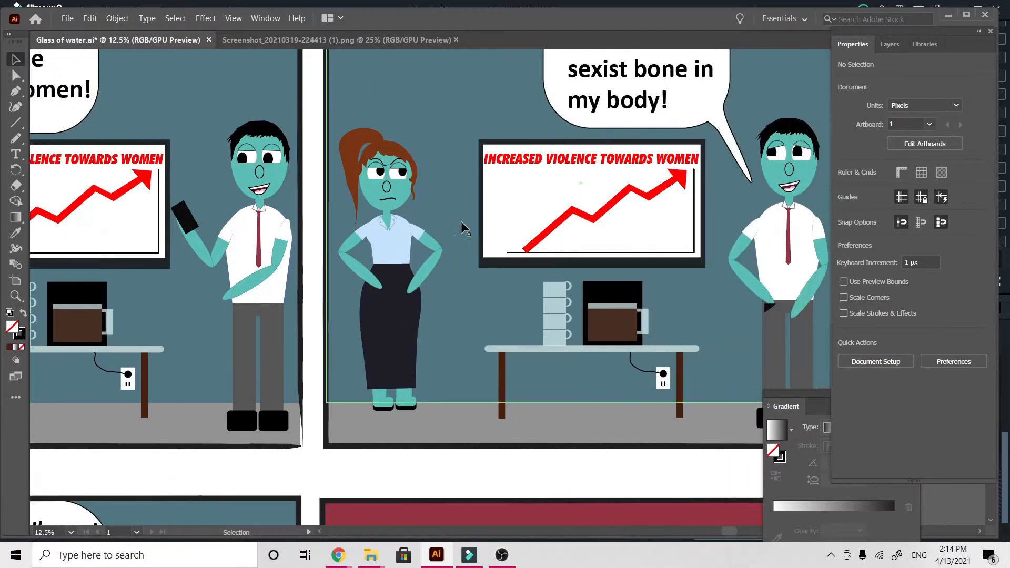
{"action": "scroll", "coordinate": [461, 221], "scroll_direction": "left", "scroll_amount": 1}
{"action": "scroll", "coordinate": [461, 221], "scroll_direction": "left", "scroll_amount": 3}
{"action": "scroll", "coordinate": [461, 221], "scroll_direction": "down", "scroll_amount": 2}
{"action": "scroll", "coordinate": [461, 221], "scroll_direction": "up", "scroll_amount": 3}
{"action": "scroll", "coordinate": [460, 221], "scroll_direction": "right", "scroll_amount": 2}
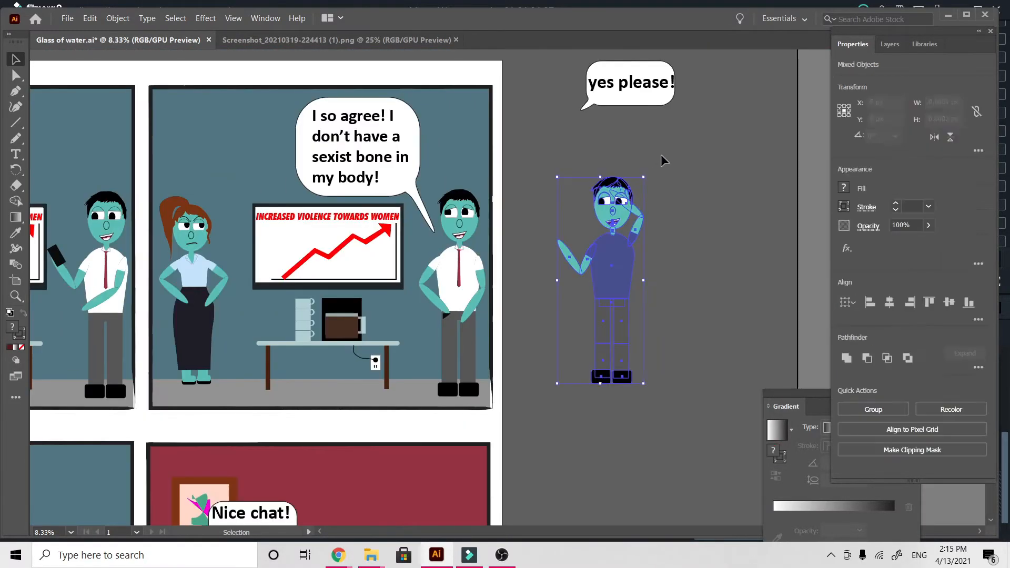
Step: Copy the two cyan sweat drops from the forehead of the spare man beside the artboard, selecting them inside his group
{"action": "left_click", "coordinate": [661, 154]}
{"action": "scroll", "coordinate": [661, 153], "scroll_direction": "up", "scroll_amount": 3}
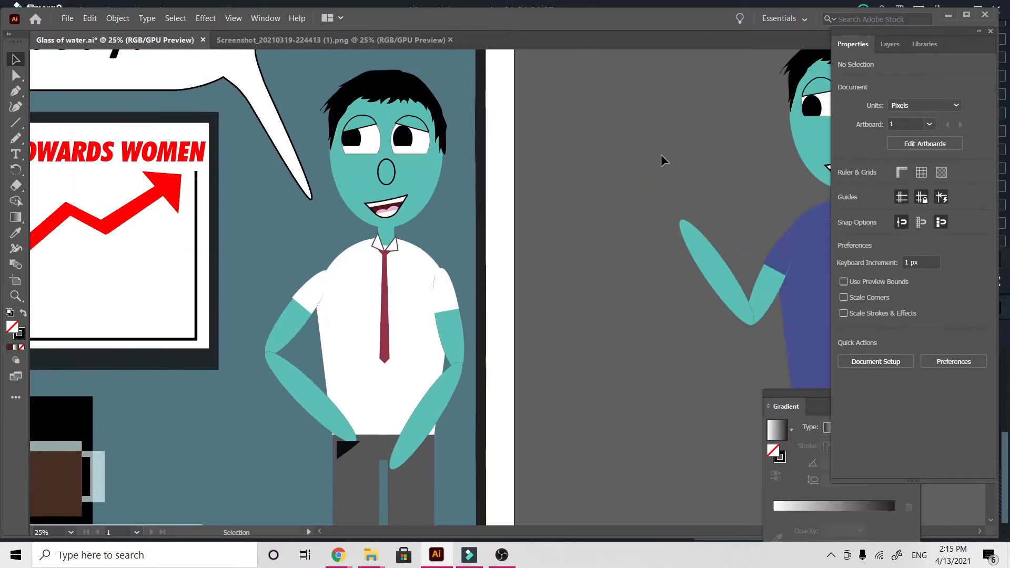
{"action": "scroll", "coordinate": [661, 153], "scroll_direction": "right", "scroll_amount": 2}
{"action": "scroll", "coordinate": [661, 154], "scroll_direction": "right", "scroll_amount": 3}
{"action": "scroll", "coordinate": [655, 159], "scroll_direction": "up", "scroll_amount": 1}
{"action": "left_click", "coordinate": [479, 257]}
{"action": "double_click", "coordinate": [477, 256]}
{"action": "left_click", "coordinate": [466, 252]}
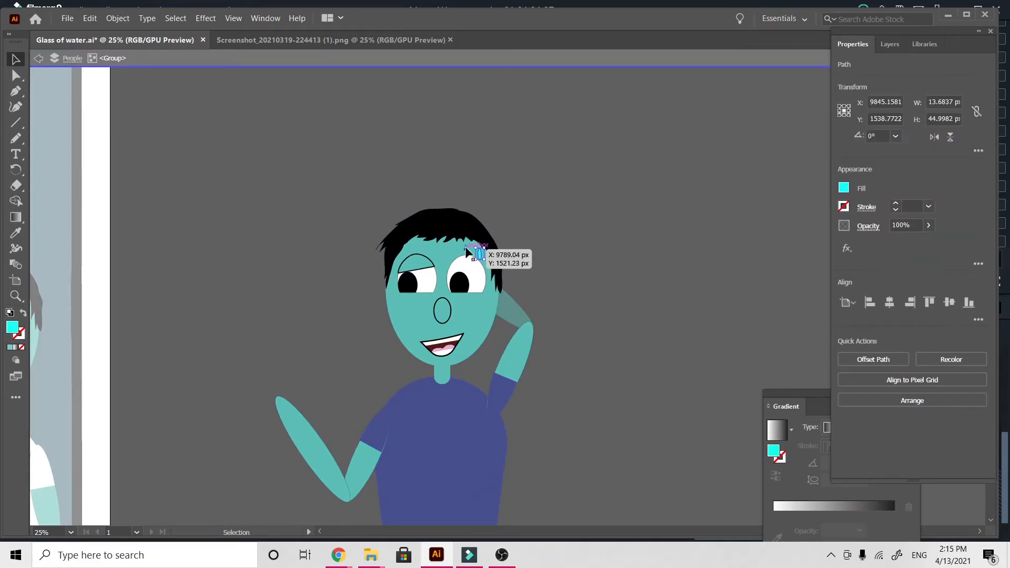
{"action": "left_click", "coordinate": [465, 247], "text": "shift"}
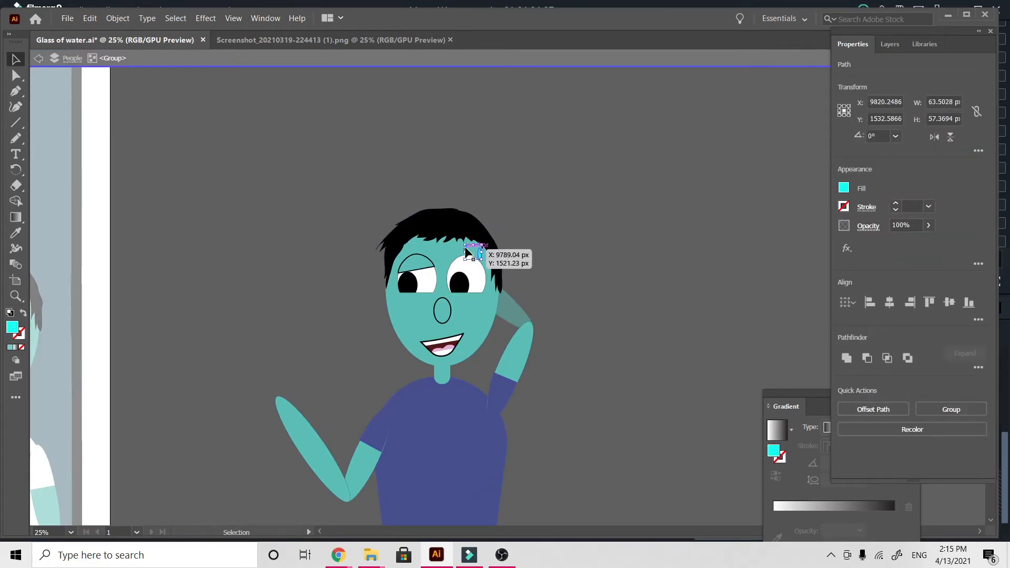
Step: Paste the two cyan sweat drops onto the third-panel man's forehead, just under his fringe above the eye nearer the panel's edge
{"action": "scroll", "coordinate": [466, 253], "scroll_direction": "down", "scroll_amount": 20}
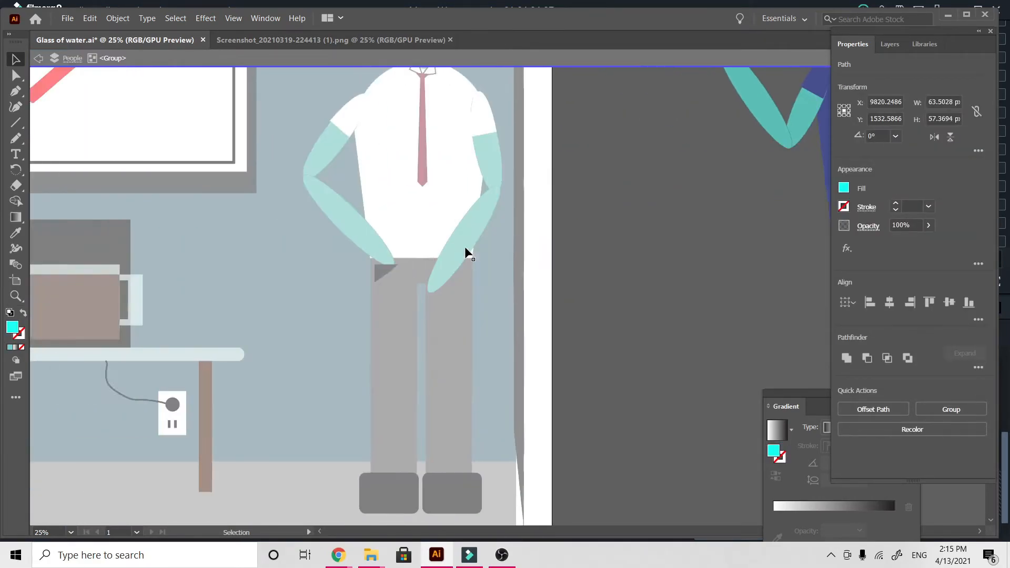
{"action": "scroll", "coordinate": [466, 247], "scroll_direction": "down", "scroll_amount": 6}
{"action": "scroll", "coordinate": [465, 246], "scroll_direction": "left", "scroll_amount": 9}
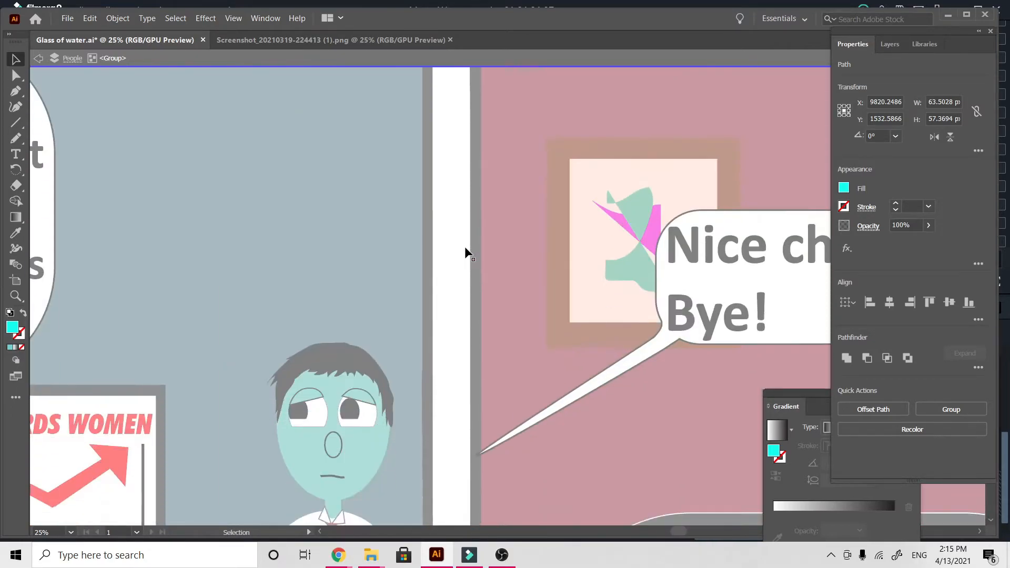
{"action": "key", "text": "Escape"}
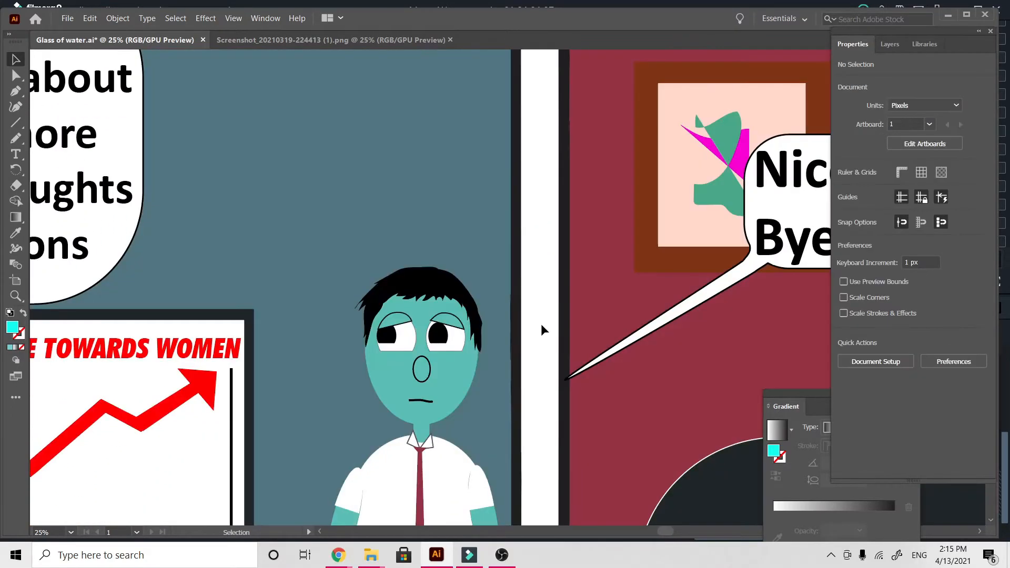
{"action": "key", "text": "ctrl+plus"}
{"action": "key", "text": "ctrl+plus"}
{"action": "key", "text": "ctrl+plus"}
{"action": "key", "text": "ctrl+plus"}
{"action": "scroll", "coordinate": [544, 332], "scroll_direction": "down", "scroll_amount": 3}
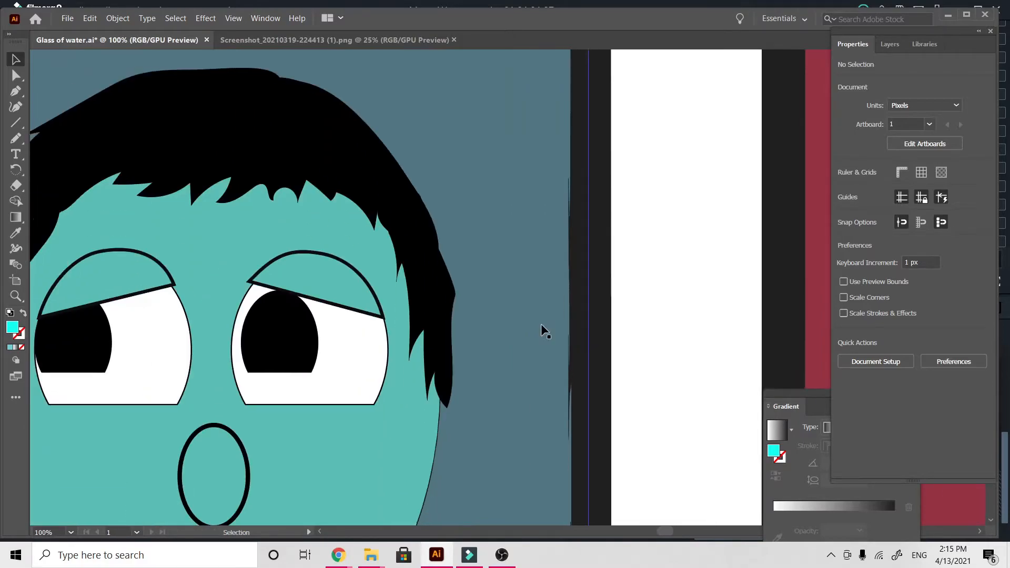
{"action": "scroll", "coordinate": [544, 332], "scroll_direction": "left", "scroll_amount": 4}
{"action": "left_click", "coordinate": [519, 297]}
{"action": "left_click_drag", "start_coordinate": [529, 292], "coordinate": [522, 241]}
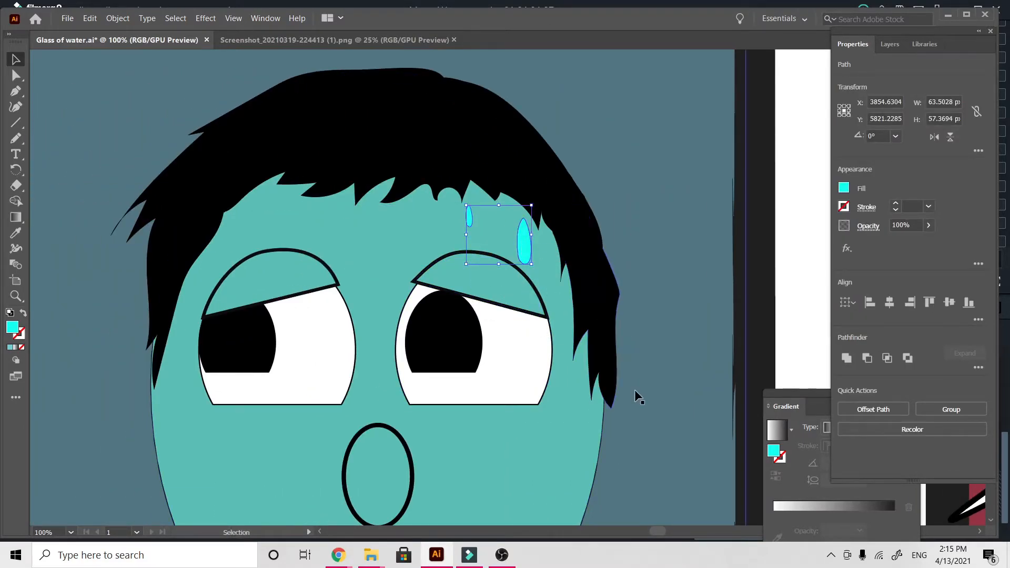
{"action": "scroll", "coordinate": [613, 479], "scroll_direction": "down", "scroll_amount": 5}
{"action": "left_click", "coordinate": [612, 480]}
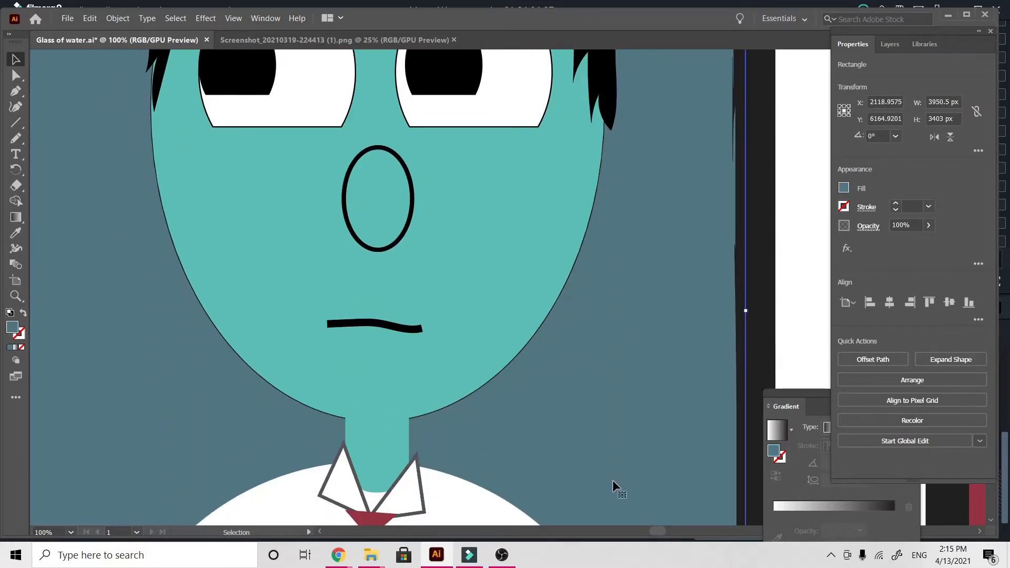
Step: Review the third-panel man's face against the characters in the fourth panel and the upper panels
{"action": "key", "text": "ctrl+minus"}
{"action": "key", "text": "ctrl+minus"}
{"action": "key", "text": "ctrl+minus"}
{"action": "key", "text": "ctrl+minus"}
{"action": "key", "text": "ctrl+minus"}
{"action": "key", "text": "ctrl+minus"}
{"action": "key", "text": "ctrl+minus"}
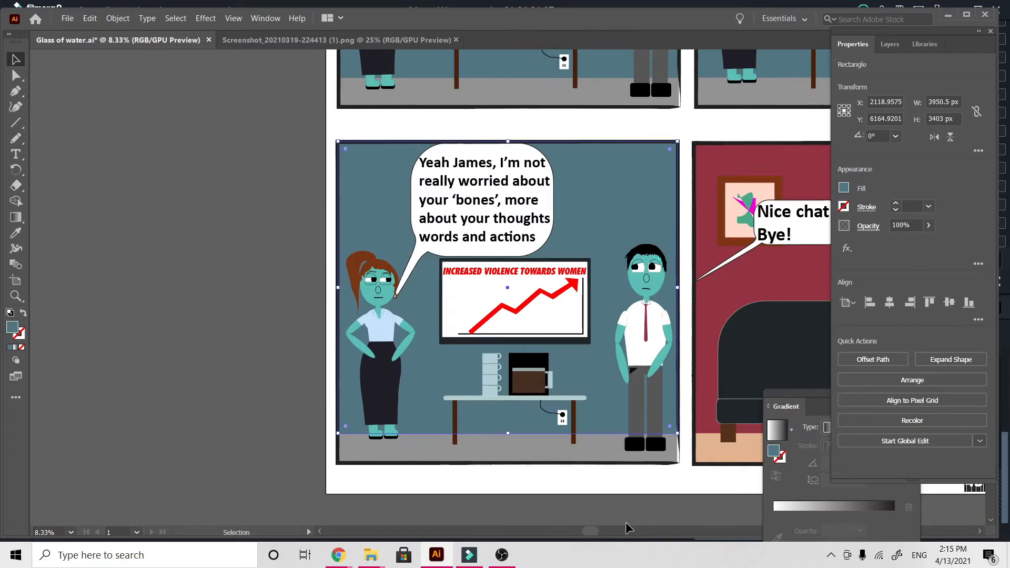
{"action": "left_click", "coordinate": [622, 517]}
{"action": "scroll", "coordinate": [621, 517], "scroll_direction": "right", "scroll_amount": 7}
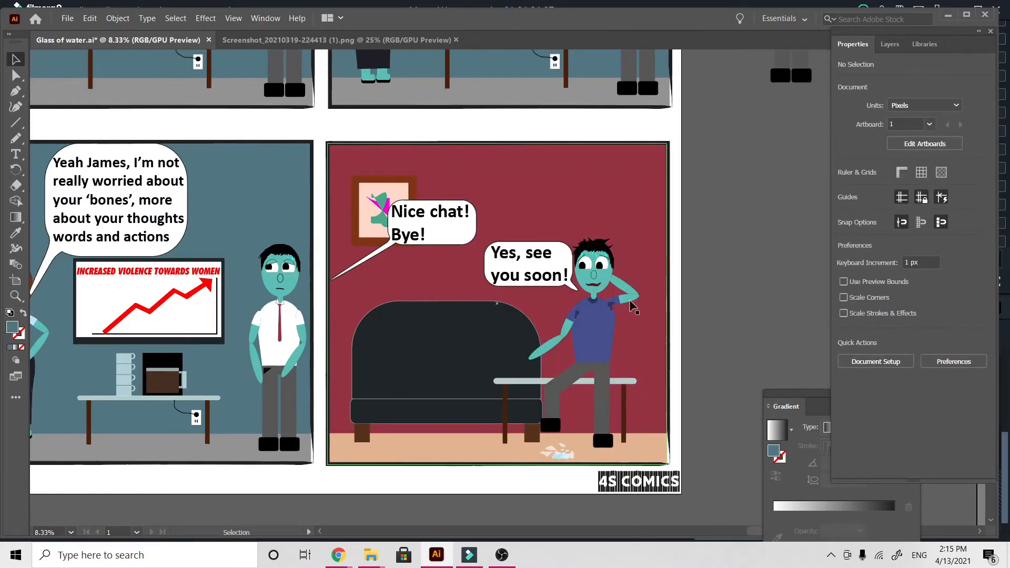
{"action": "scroll", "coordinate": [661, 190], "scroll_direction": "up", "scroll_amount": 3}
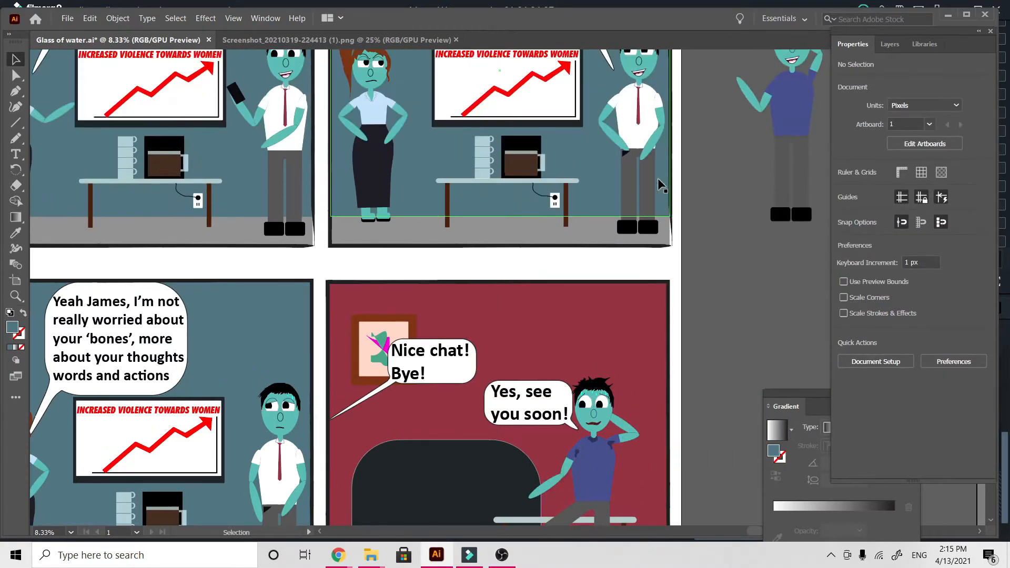
{"action": "scroll", "coordinate": [661, 185], "scroll_direction": "up", "scroll_amount": 3}
{"action": "scroll", "coordinate": [672, 327], "scroll_direction": "down", "scroll_amount": 6}
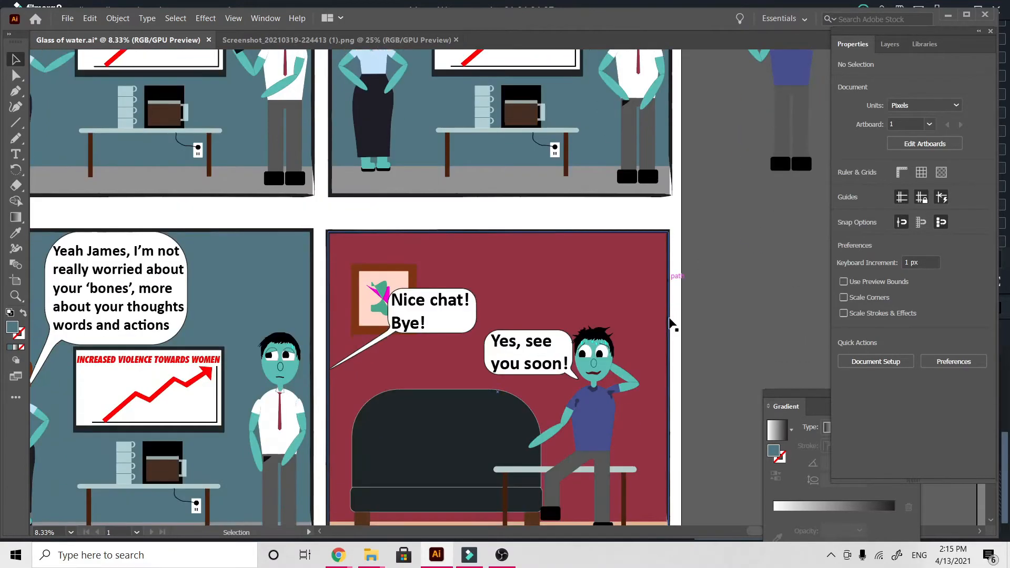
Step: Replace the third-panel man's wavy mouth line with a lopsided closed smile drawn with the Pencil tool
{"action": "scroll", "coordinate": [261, 451], "scroll_direction": "left", "scroll_amount": 4}
{"action": "scroll", "coordinate": [261, 452], "scroll_direction": "up", "scroll_amount": 10}
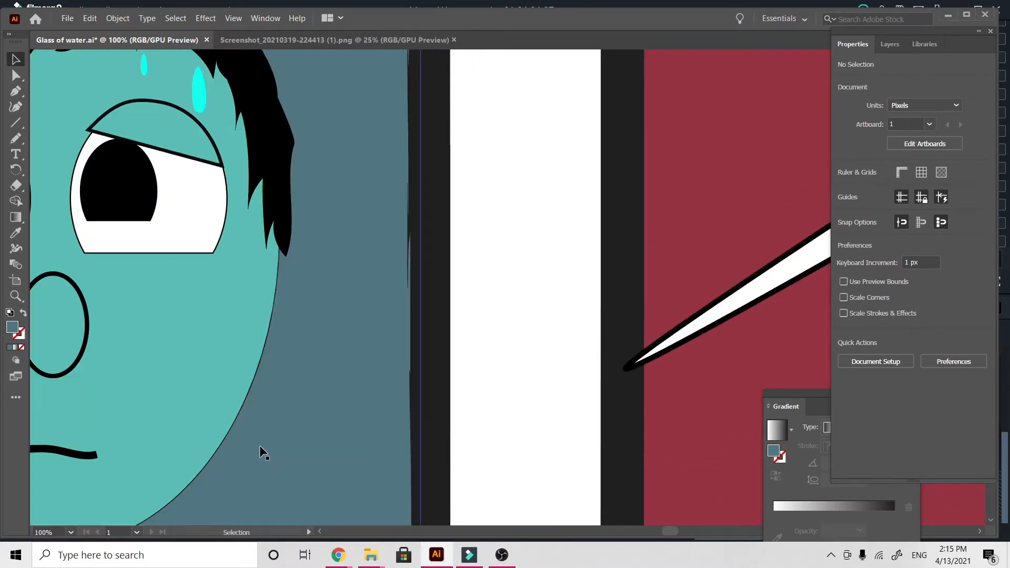
{"action": "scroll", "coordinate": [260, 451], "scroll_direction": "left", "scroll_amount": 5}
{"action": "double_click", "coordinate": [327, 446]}
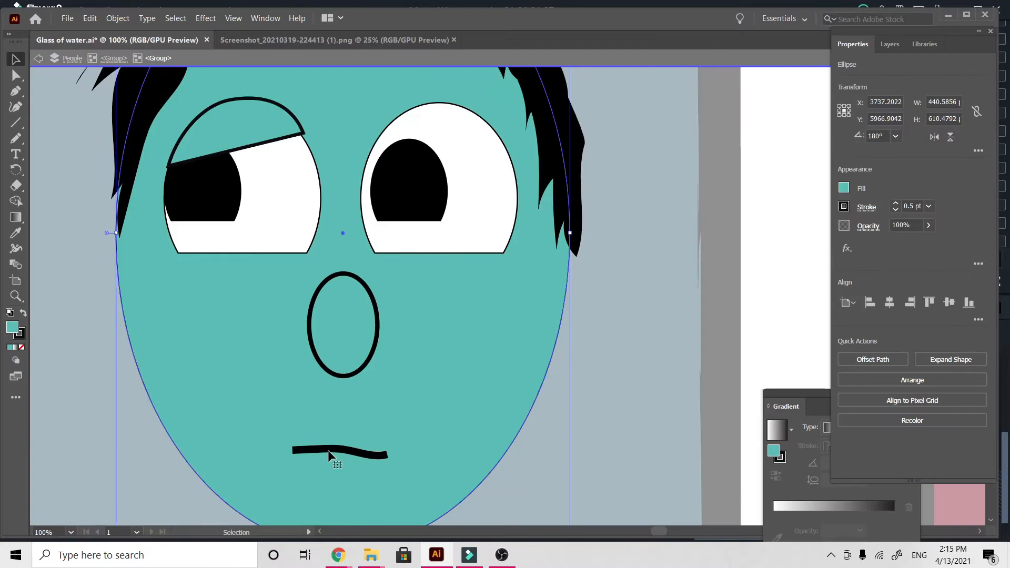
{"action": "double_click", "coordinate": [327, 452]}
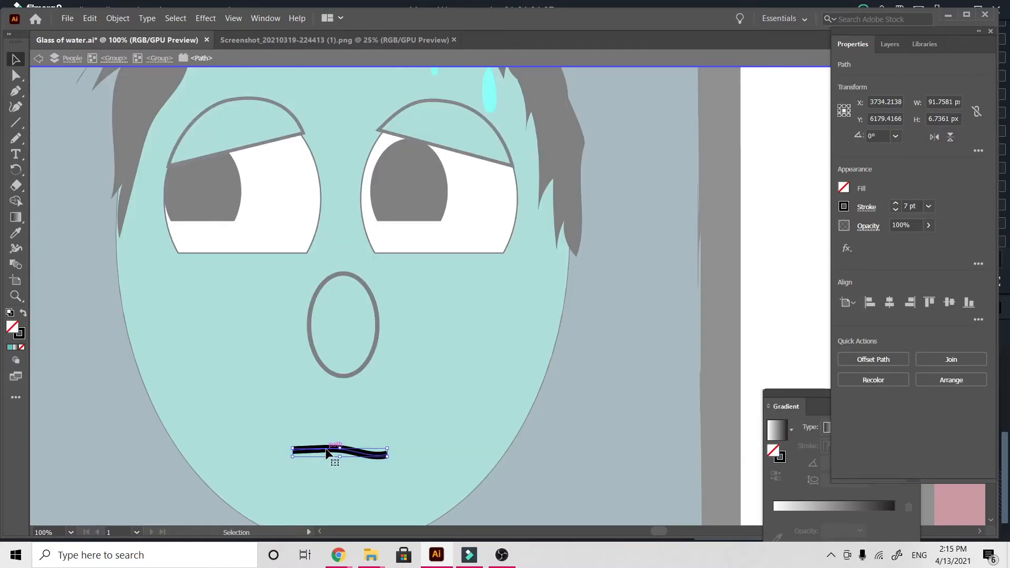
{"action": "key", "text": "Delete"}
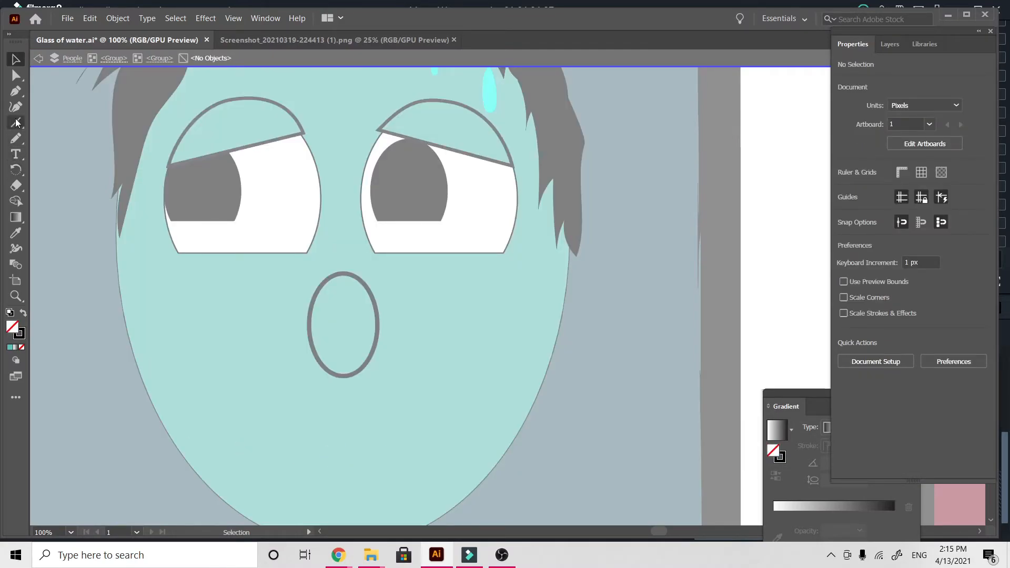
{"action": "left_click", "coordinate": [18, 139]}
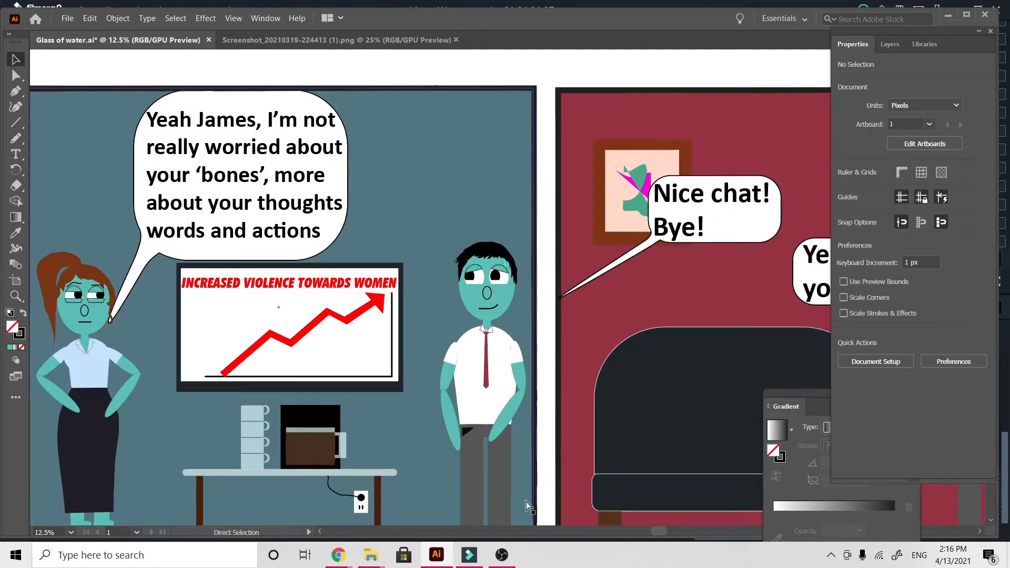
Step: Swing the third-panel man's forearm nearest the fourth panel outward so its hand rests lower over his trouser leg
{"action": "key", "text": "ctrl+plus"}
{"action": "key", "text": "ctrl+plus"}
{"action": "key", "text": "ctrl+plus"}
{"action": "key", "text": "ctrl+plus"}
{"action": "key", "text": "ctrl+plus"}
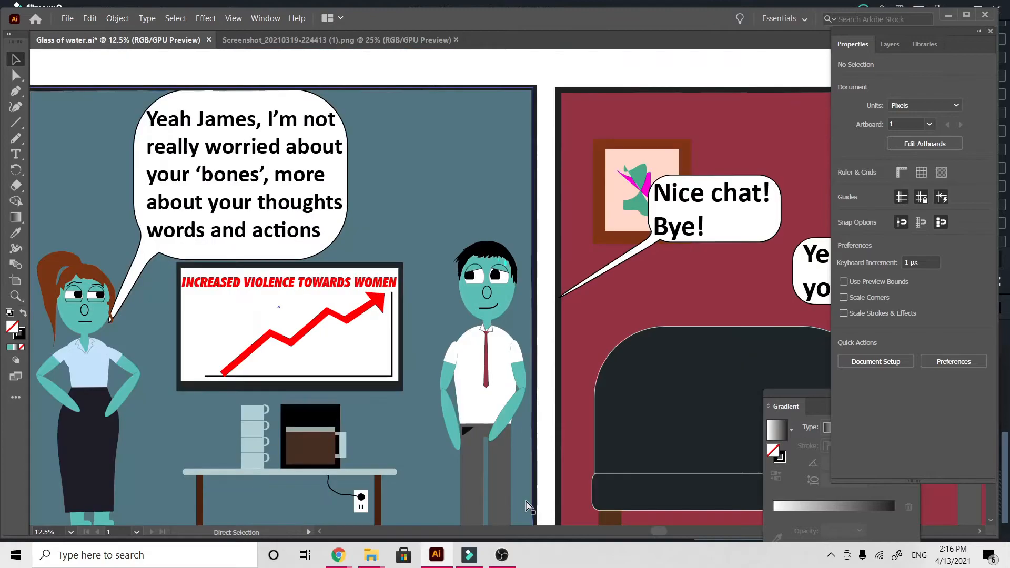
{"action": "scroll", "coordinate": [526, 507], "scroll_direction": "down", "scroll_amount": 7}
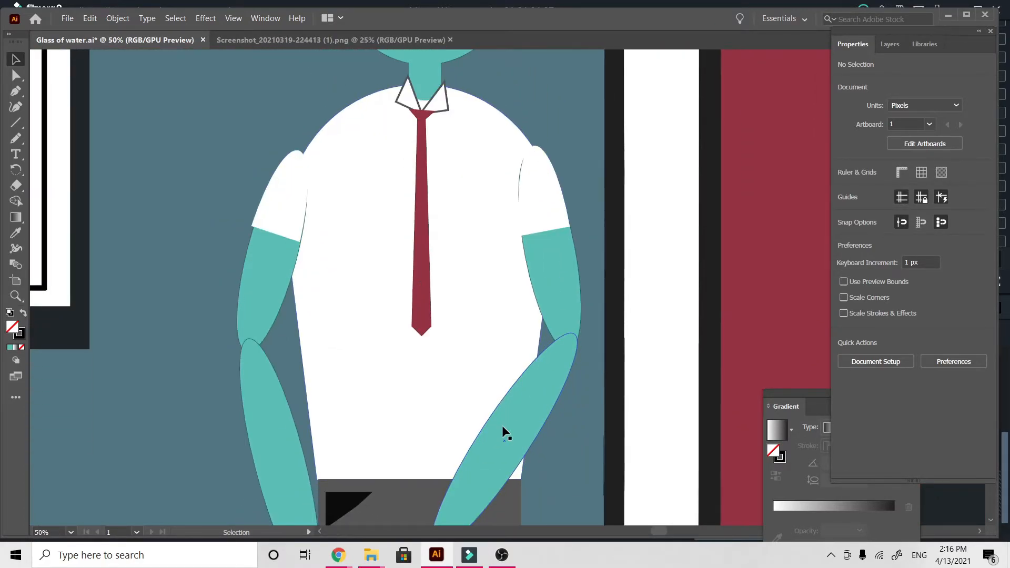
{"action": "scroll", "coordinate": [502, 431], "scroll_direction": "down", "scroll_amount": 3}
{"action": "scroll", "coordinate": [503, 431], "scroll_direction": "left", "scroll_amount": 2}
{"action": "left_click", "coordinate": [577, 359]}
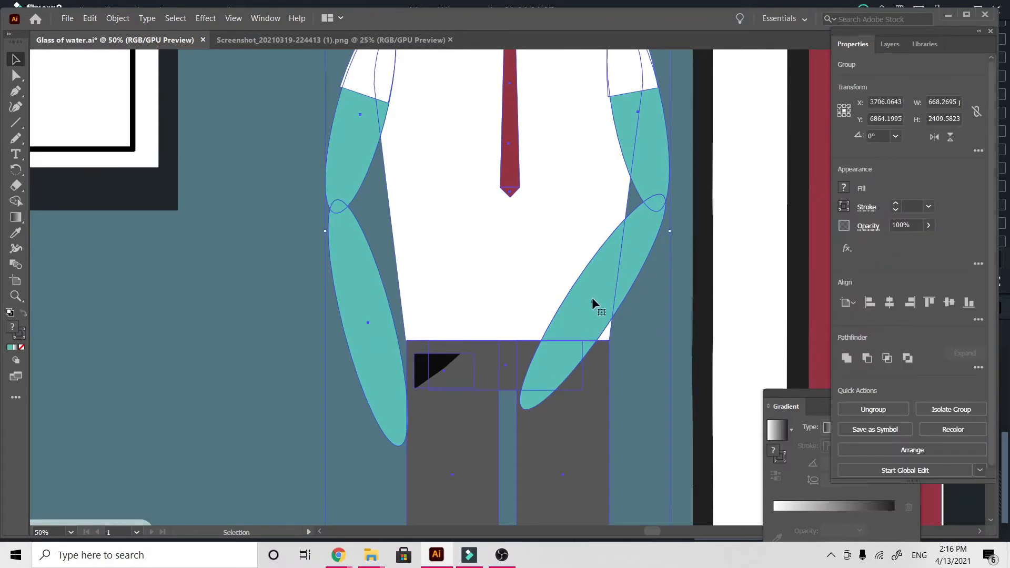
{"action": "double_click", "coordinate": [618, 281]}
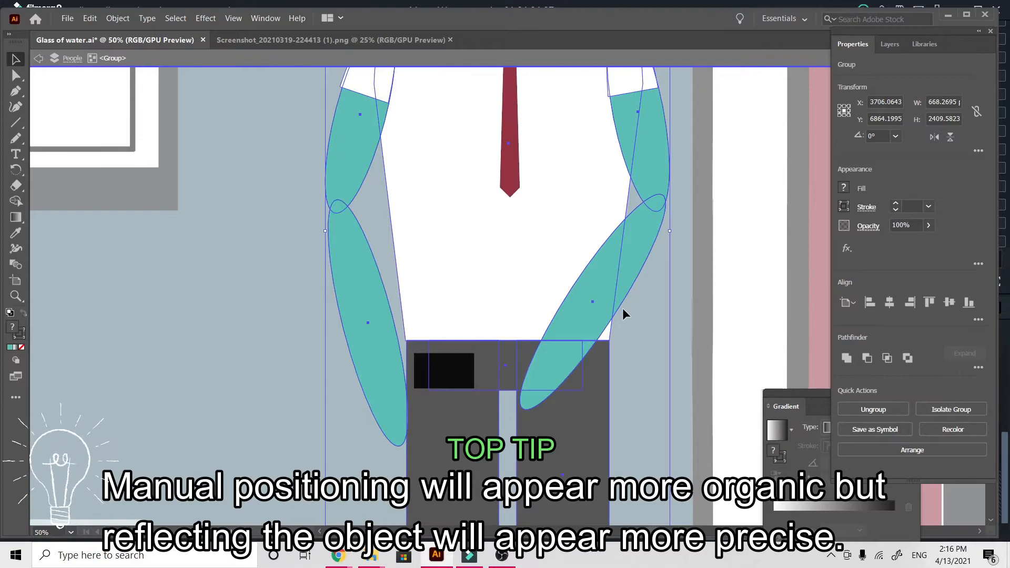
{"action": "key", "text": "ctrl+minus"}
{"action": "key", "text": "ctrl+minus"}
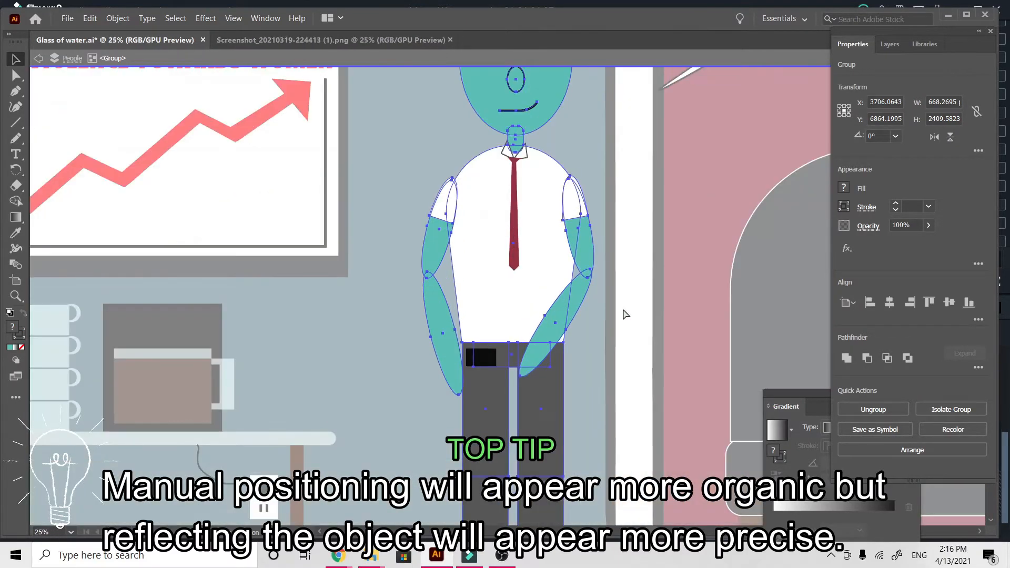
{"action": "double_click", "coordinate": [566, 310]}
{"action": "left_click", "coordinate": [567, 319]}
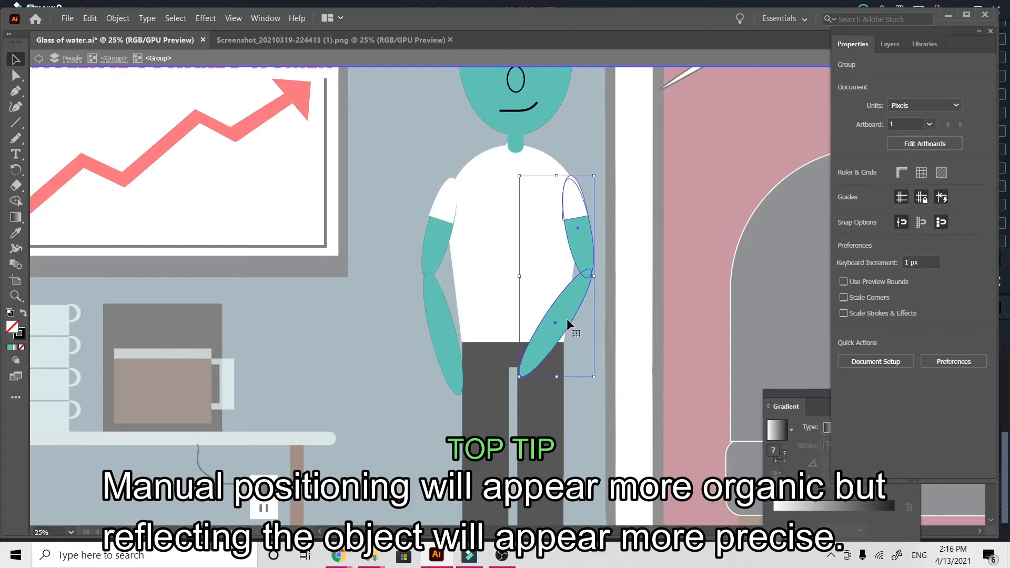
{"action": "double_click", "coordinate": [550, 344]}
{"action": "left_click", "coordinate": [549, 346]}
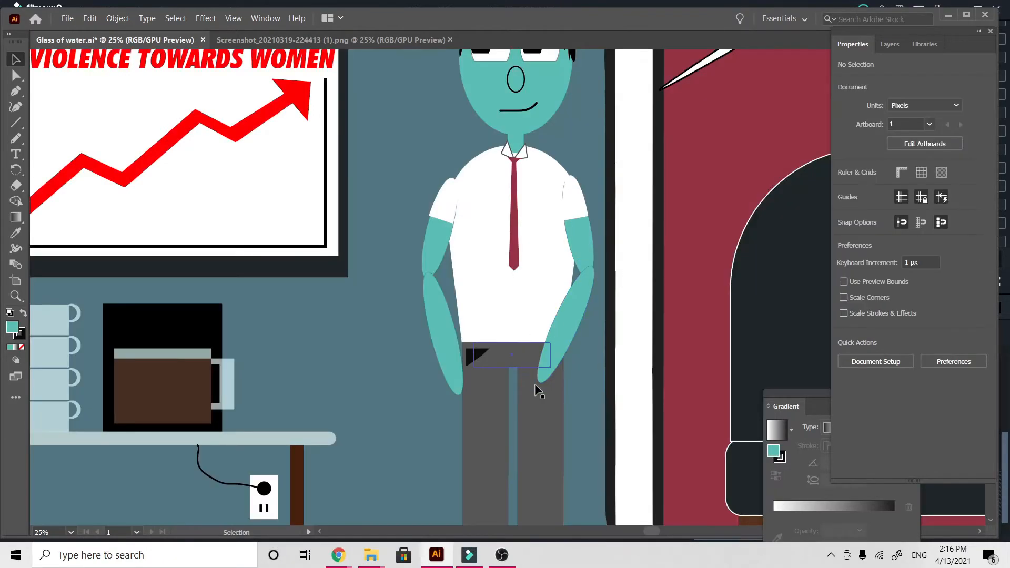
Step: Rotate the third-panel man's forearm nearest the coffee maker to about 255° and lay it across his waist from the elbow
{"action": "double_click", "coordinate": [440, 345]}
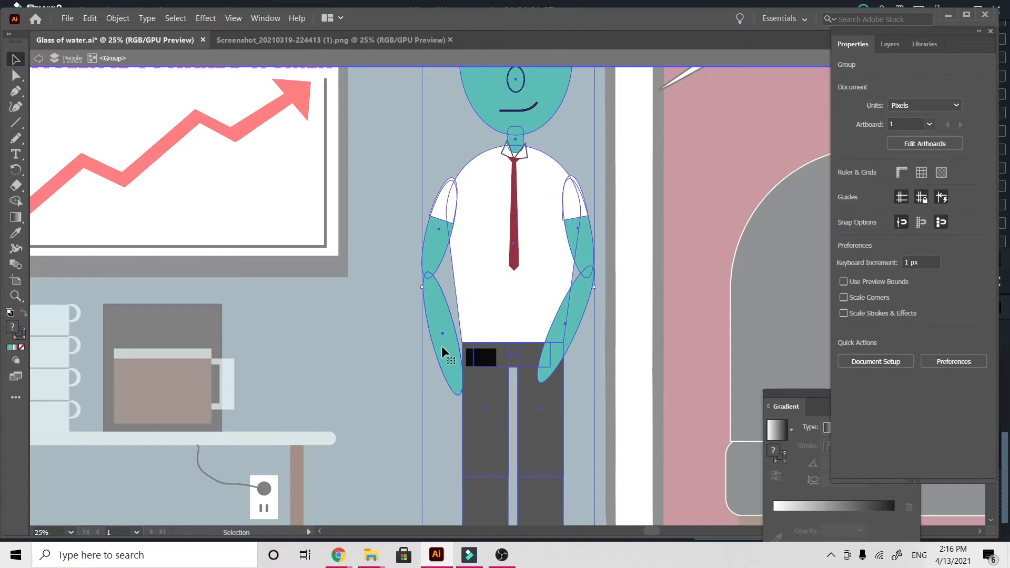
{"action": "double_click", "coordinate": [436, 320]}
{"action": "left_click", "coordinate": [437, 321]}
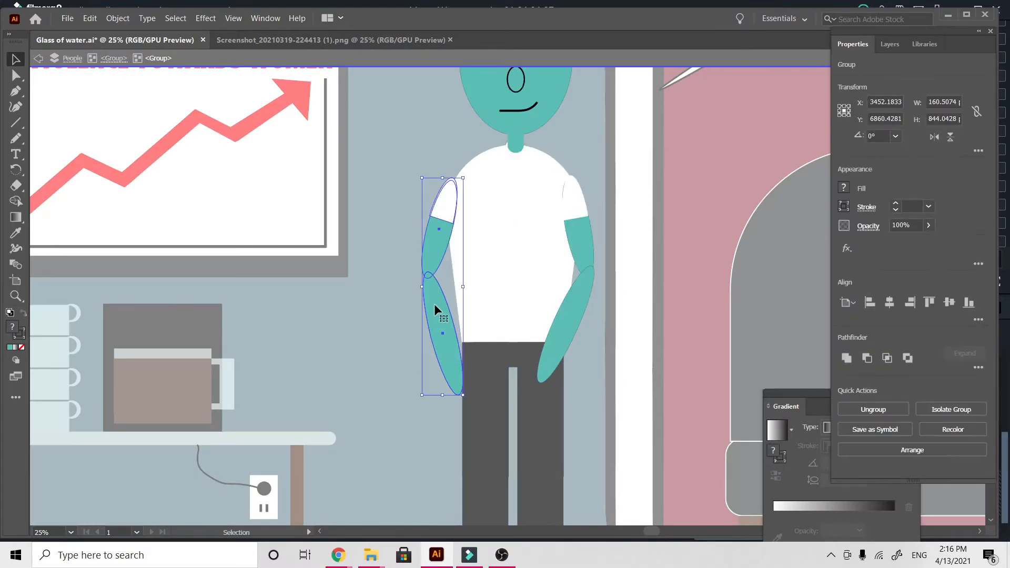
{"action": "left_click_drag", "start_coordinate": [445, 400], "coordinate": [558, 304]}
{"action": "left_click_drag", "start_coordinate": [452, 321], "coordinate": [485, 248]}
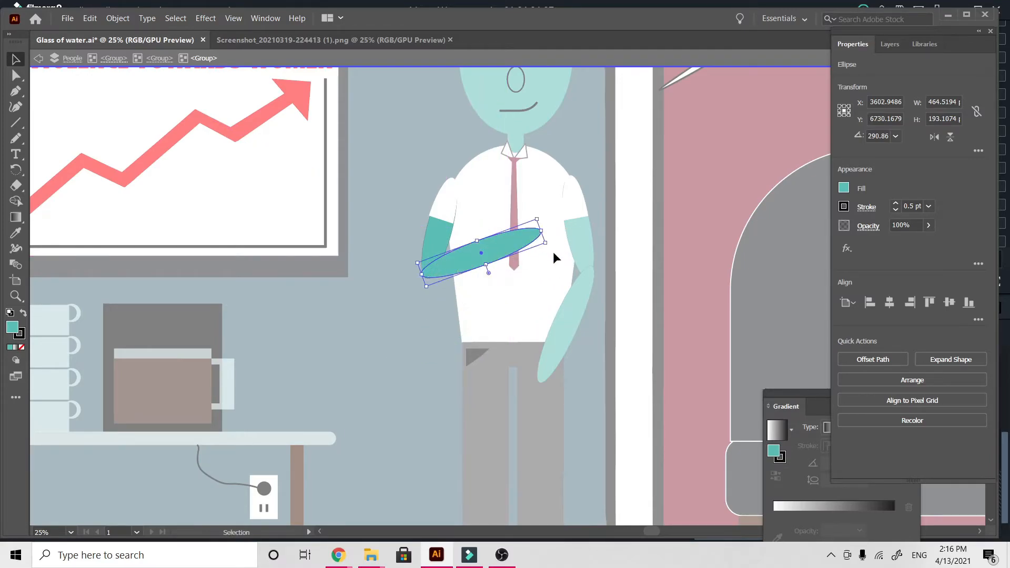
{"action": "left_click_drag", "start_coordinate": [550, 249], "coordinate": [502, 298]}
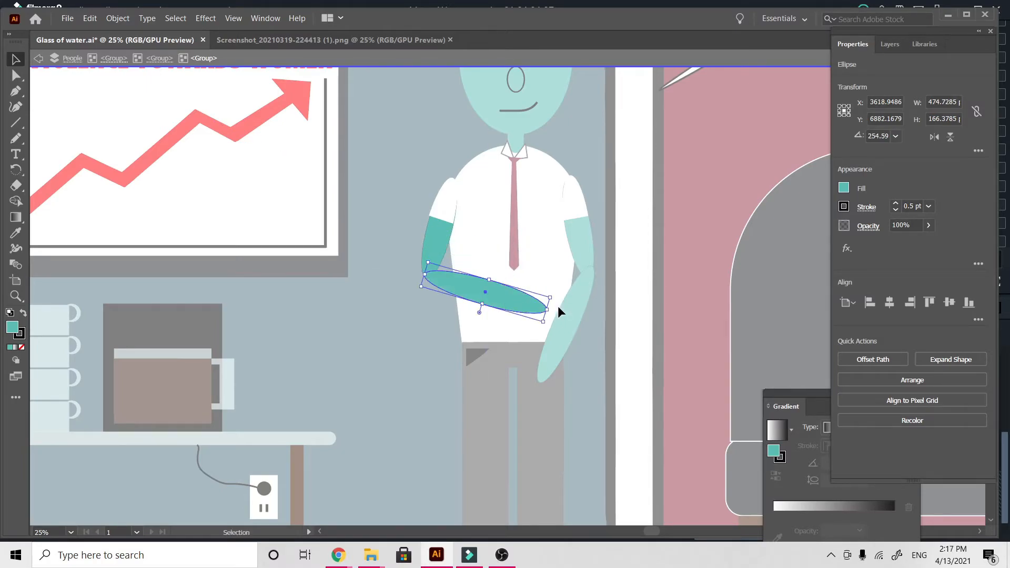
{"action": "double_click", "coordinate": [593, 311]}
Step: Rotate the third-panel man's other forearm to about 285°, cross it with the first one at his waist and leave the group
{"action": "left_click", "coordinate": [567, 315]}
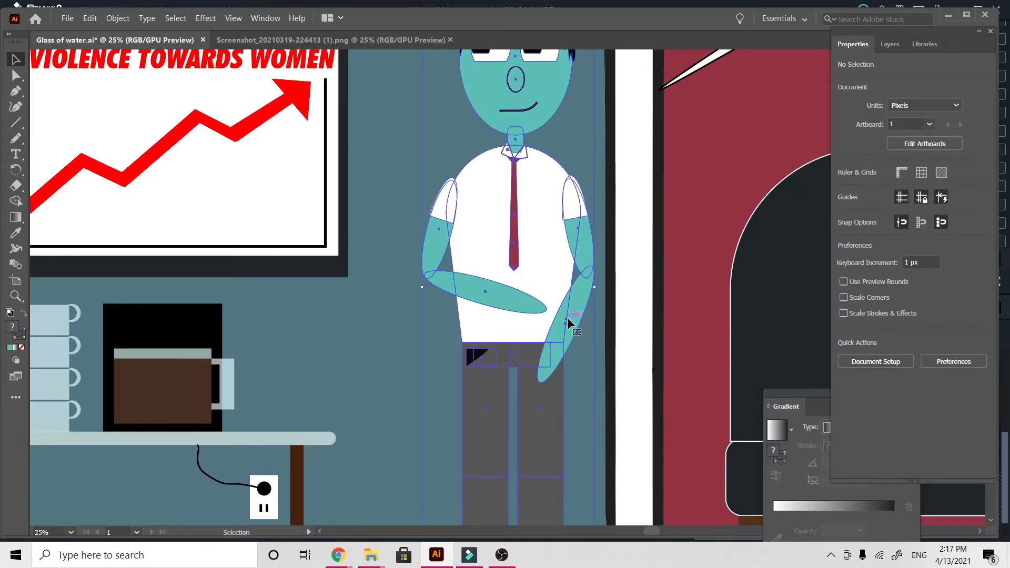
{"action": "double_click", "coordinate": [575, 308]}
{"action": "left_click", "coordinate": [575, 307]}
{"action": "double_click", "coordinate": [580, 292]}
{"action": "left_click", "coordinate": [580, 293]}
{"action": "double_click", "coordinate": [577, 303]}
{"action": "left_click", "coordinate": [577, 303]}
{"action": "left_click_drag", "start_coordinate": [551, 388], "coordinate": [488, 350]}
{"action": "left_click_drag", "start_coordinate": [556, 318], "coordinate": [517, 276]}
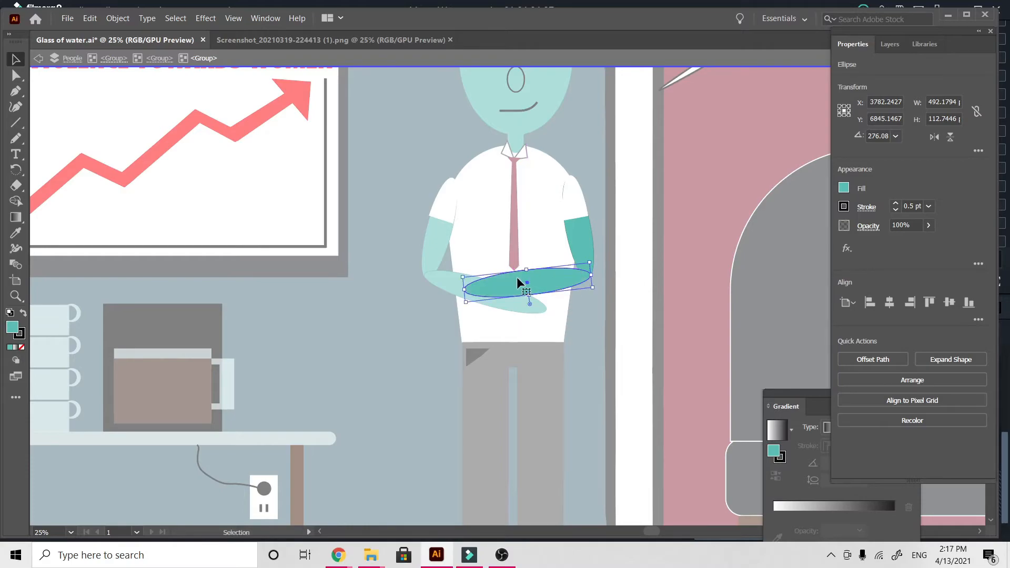
{"action": "left_click_drag", "start_coordinate": [464, 312], "coordinate": [500, 295]}
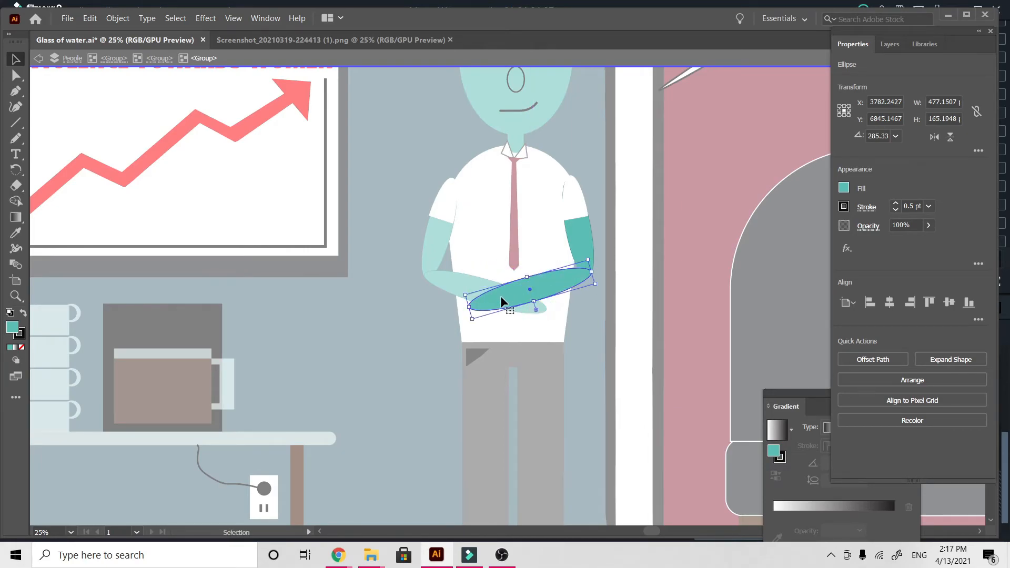
{"action": "double_click", "coordinate": [588, 348]}
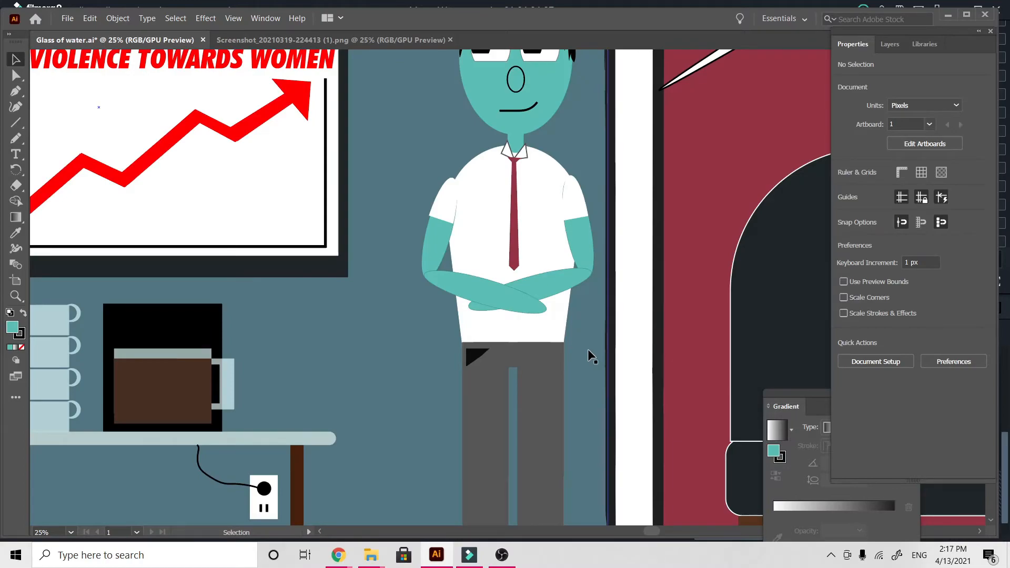
Step: Rotate the third-panel man's upper arm and sleeve nearest the coffee maker closer to vertical, keeping the sleeve at his shoulder
{"action": "scroll", "coordinate": [588, 348], "scroll_direction": "down", "scroll_amount": 3}
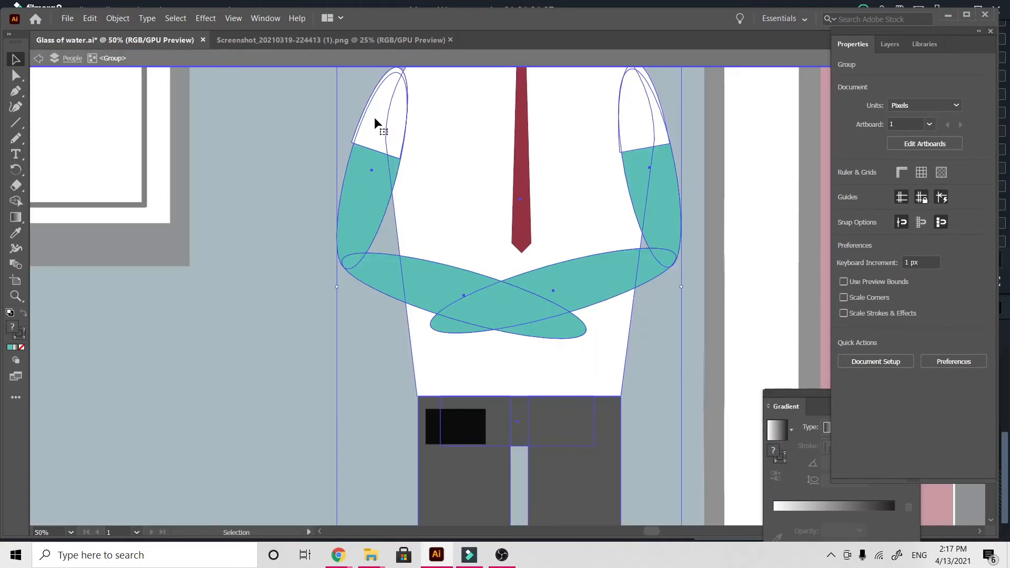
{"action": "double_click", "coordinate": [371, 114]}
{"action": "left_click", "coordinate": [372, 114]}
{"action": "double_click", "coordinate": [370, 116]}
{"action": "left_click", "coordinate": [370, 116]}
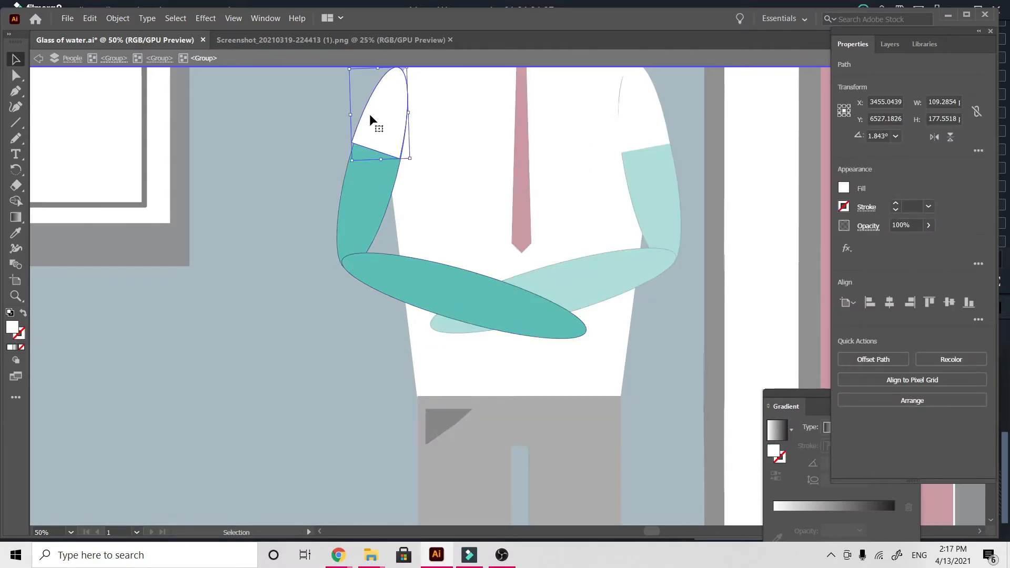
{"action": "left_click", "coordinate": [361, 225], "text": "shift"}
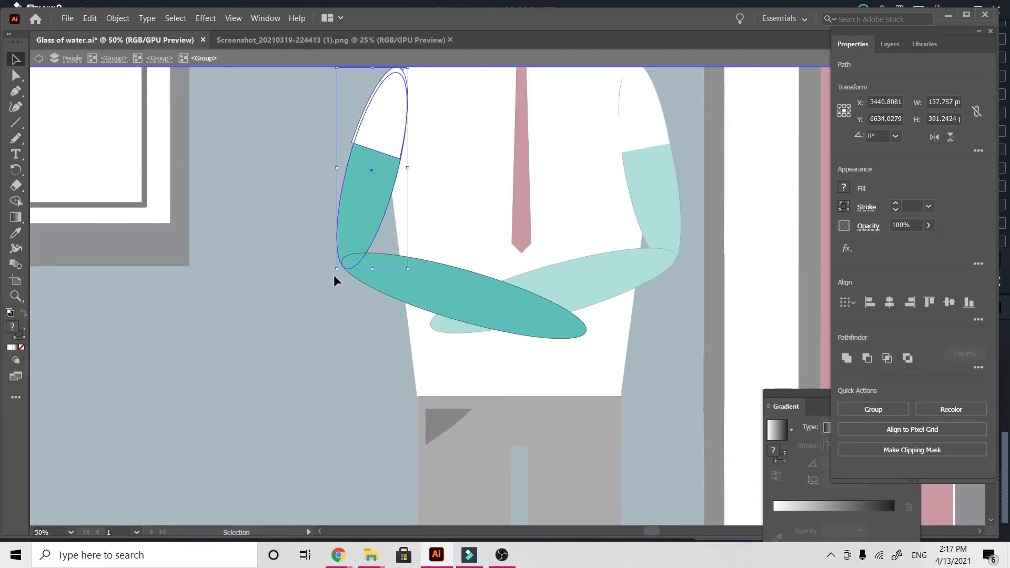
{"action": "left_click_drag", "start_coordinate": [334, 273], "coordinate": [351, 283]}
{"action": "left_click_drag", "start_coordinate": [365, 167], "coordinate": [375, 186]}
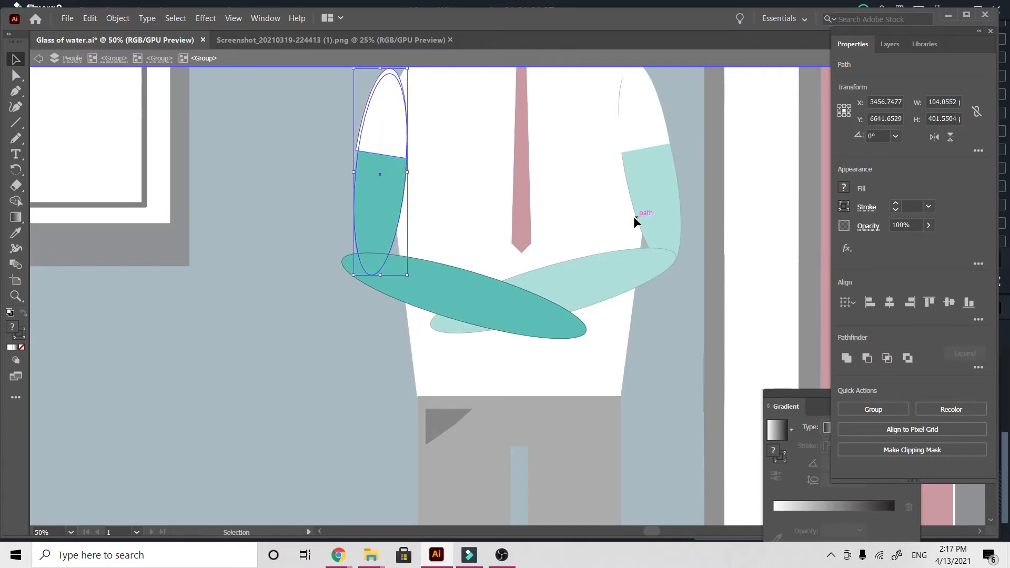
Step: Shift the third-panel man's other upper arm and sleeve slightly down and outward at the shoulder nearest the fourth panel
{"action": "scroll", "coordinate": [634, 216], "scroll_direction": "up", "scroll_amount": 3}
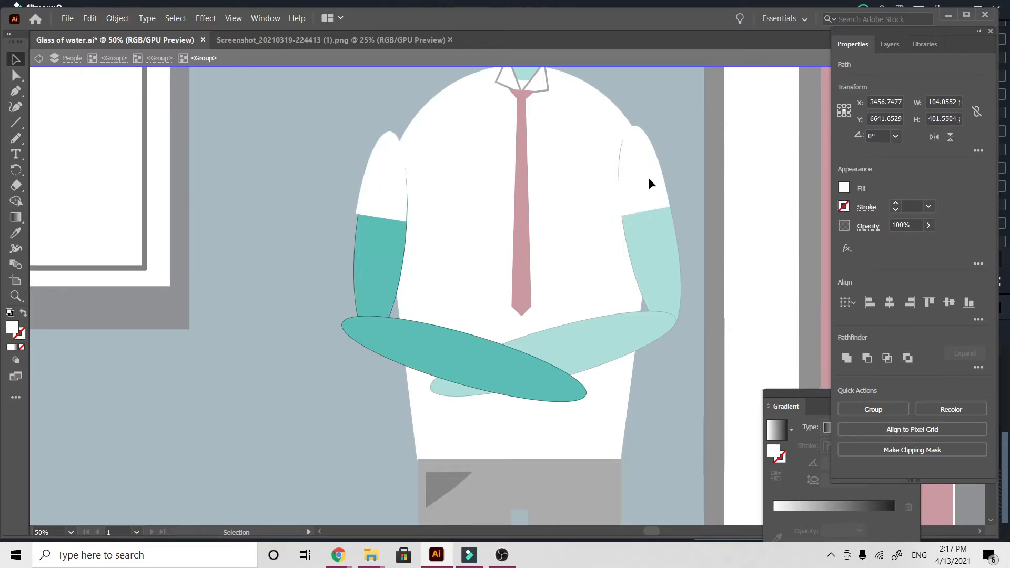
{"action": "double_click", "coordinate": [648, 178]}
{"action": "left_click", "coordinate": [642, 164]}
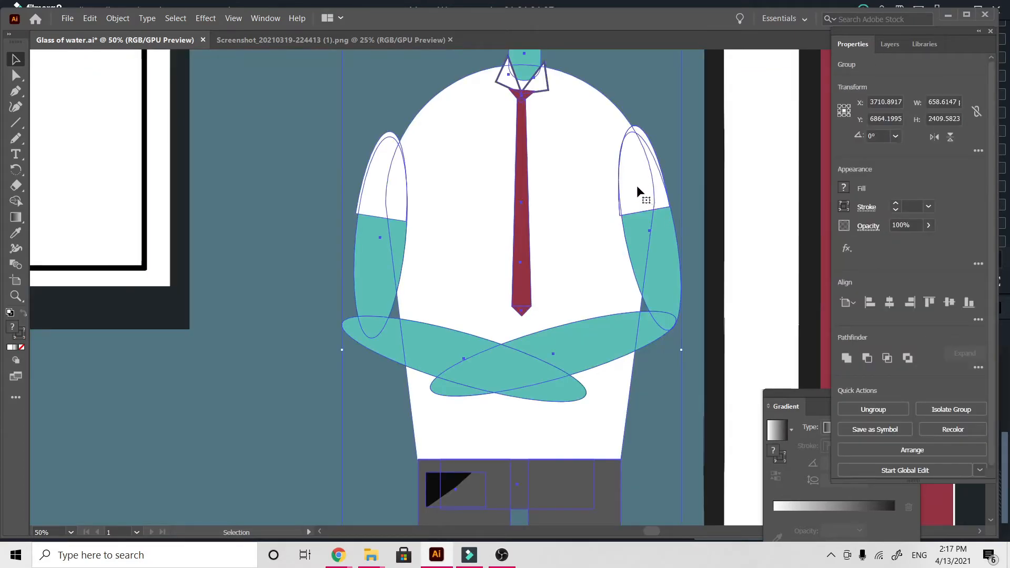
{"action": "double_click", "coordinate": [636, 185]}
{"action": "left_click", "coordinate": [640, 165]}
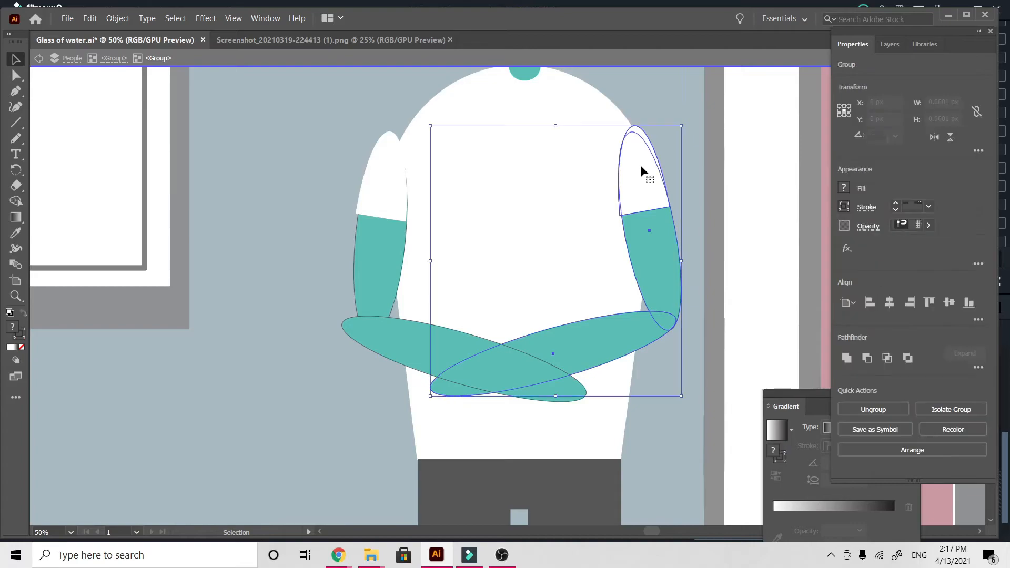
{"action": "double_click", "coordinate": [639, 143]}
{"action": "left_click", "coordinate": [639, 144]}
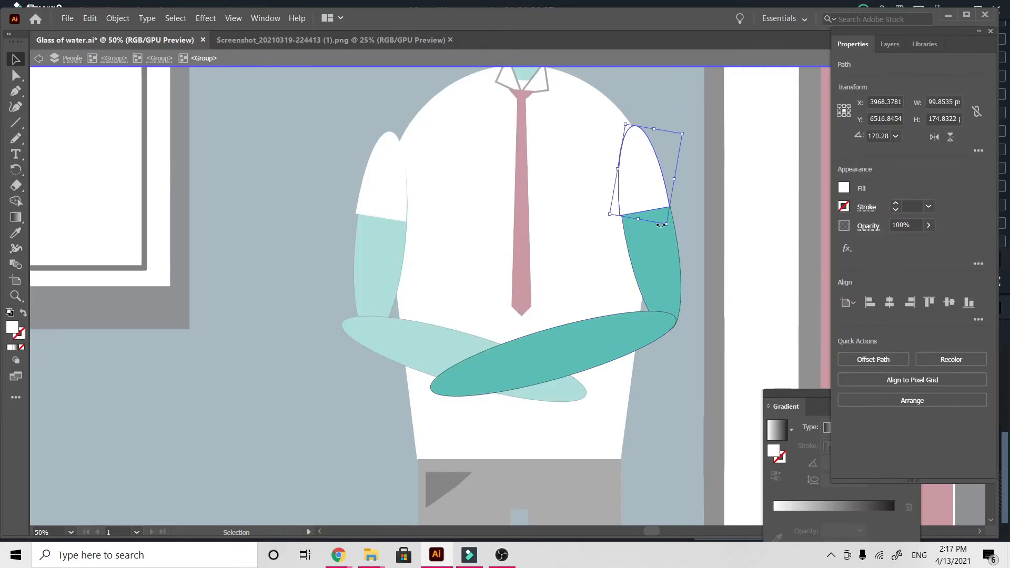
{"action": "left_click", "coordinate": [671, 277], "text": "shift"}
{"action": "left_click_drag", "start_coordinate": [647, 173], "coordinate": [649, 179]}
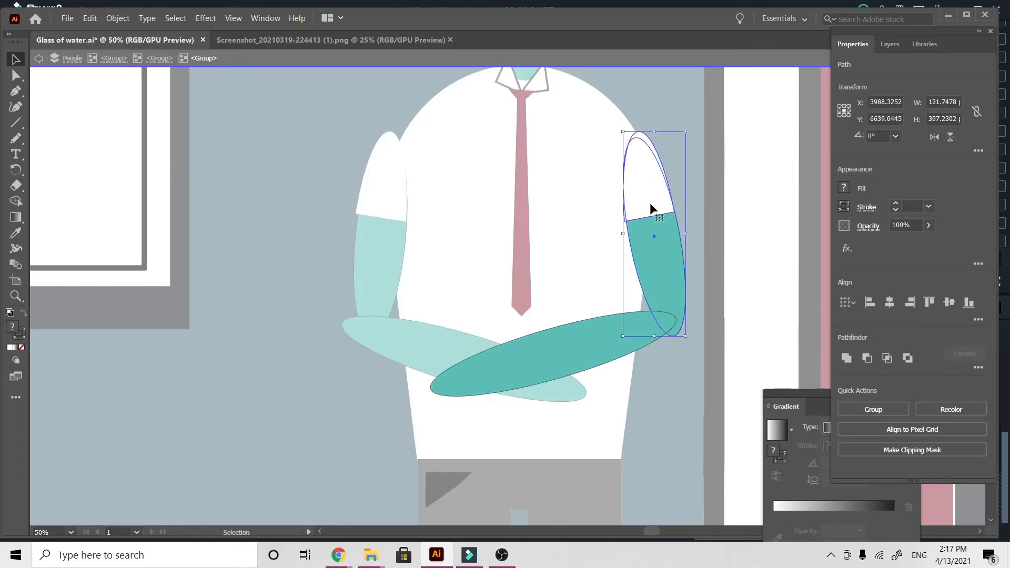
{"action": "double_click", "coordinate": [640, 426]}
Step: Rotate the third-panel man's forearm nearest the coffee maker to about 275° and lay it almost level across his lower shirt
{"action": "left_click", "coordinate": [425, 347]}
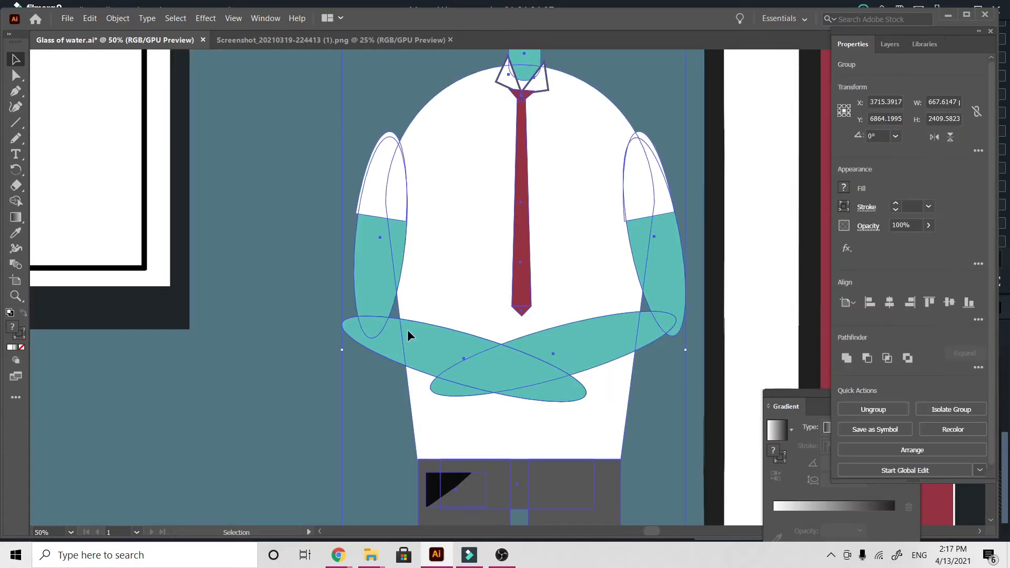
{"action": "double_click", "coordinate": [407, 330]}
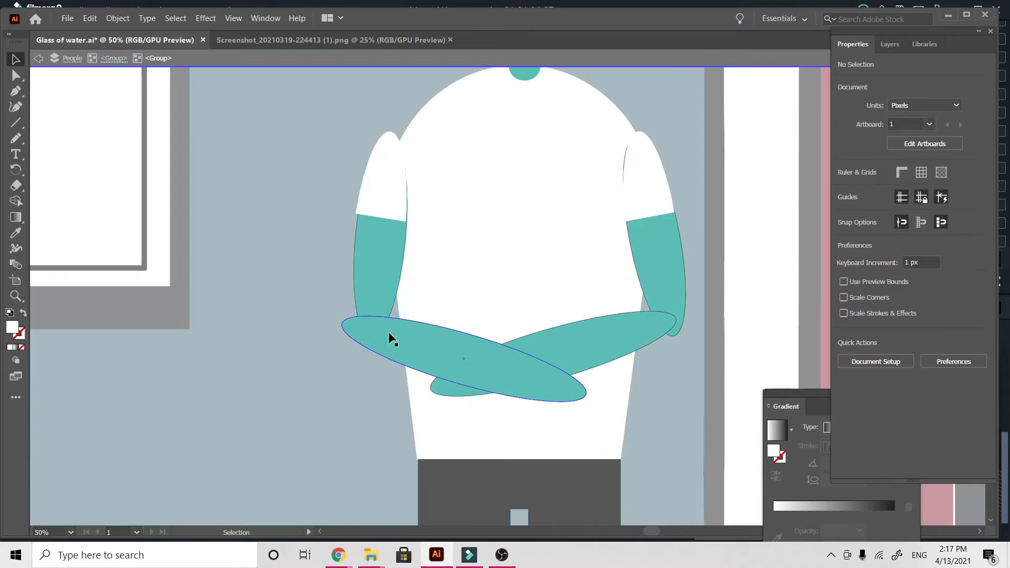
{"action": "double_click", "coordinate": [393, 346]}
{"action": "left_click", "coordinate": [393, 346]}
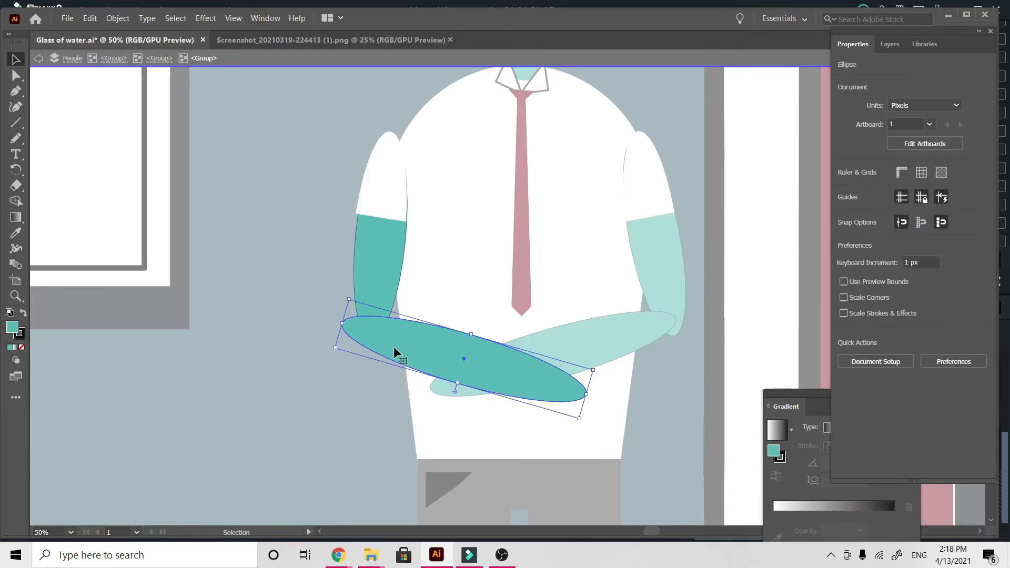
{"action": "left_click_drag", "start_coordinate": [516, 360], "coordinate": [512, 350]}
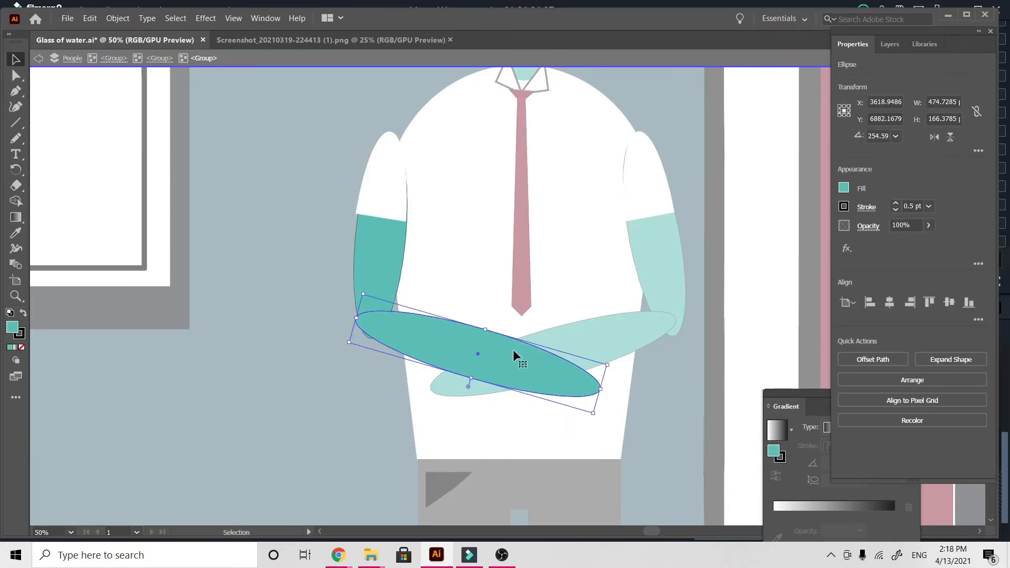
{"action": "left_click_drag", "start_coordinate": [600, 417], "coordinate": [634, 374]}
{"action": "left_click_drag", "start_coordinate": [505, 351], "coordinate": [513, 316]}
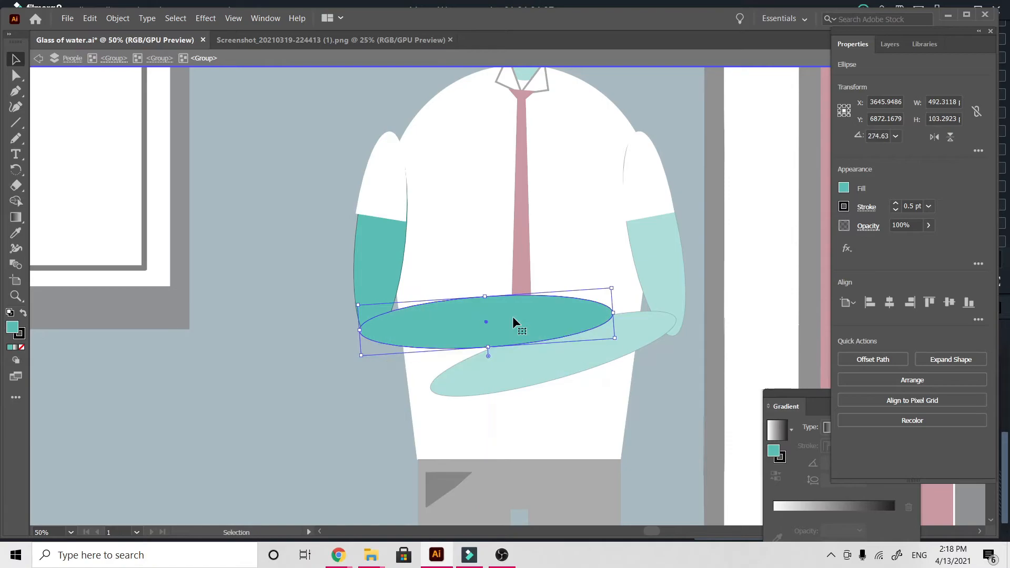
{"action": "double_click", "coordinate": [657, 324]}
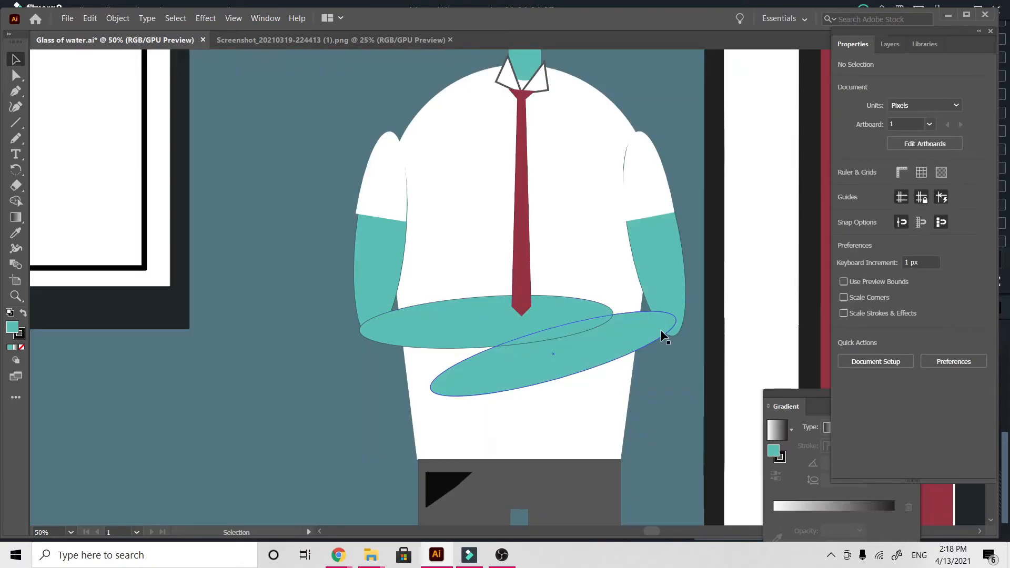
Step: Nudge the level forearm slightly toward the fourth panel so its end fits inside the elbow, and leave the group
{"action": "double_click", "coordinate": [421, 332]}
{"action": "left_click", "coordinate": [421, 331]}
{"action": "double_click", "coordinate": [403, 327]}
{"action": "left_click", "coordinate": [403, 328]}
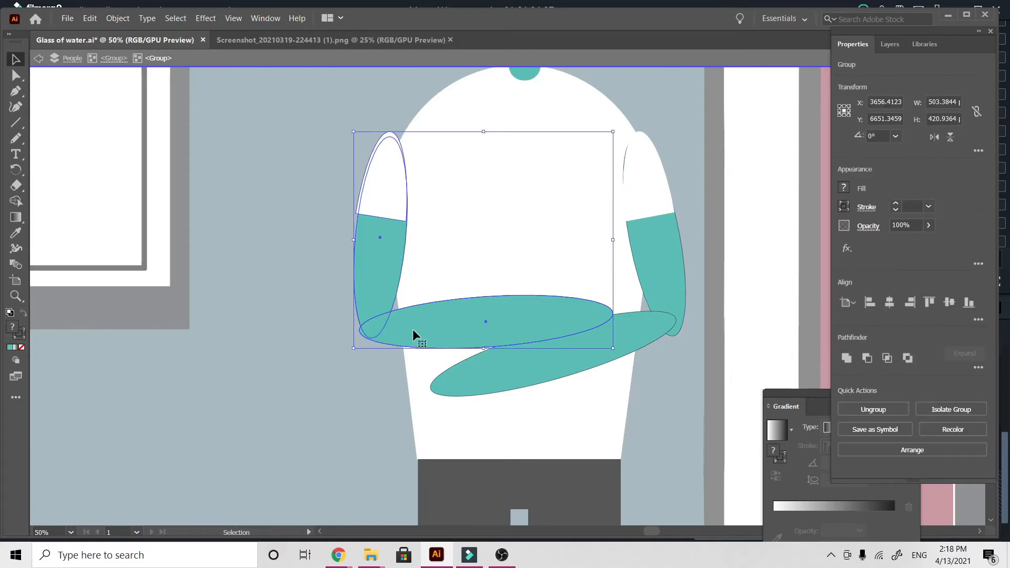
{"action": "double_click", "coordinate": [412, 329]}
{"action": "left_click_drag", "start_coordinate": [412, 330], "coordinate": [414, 326]}
{"action": "left_click_drag", "start_coordinate": [414, 326], "coordinate": [409, 330]}
{"action": "double_click", "coordinate": [662, 399]}
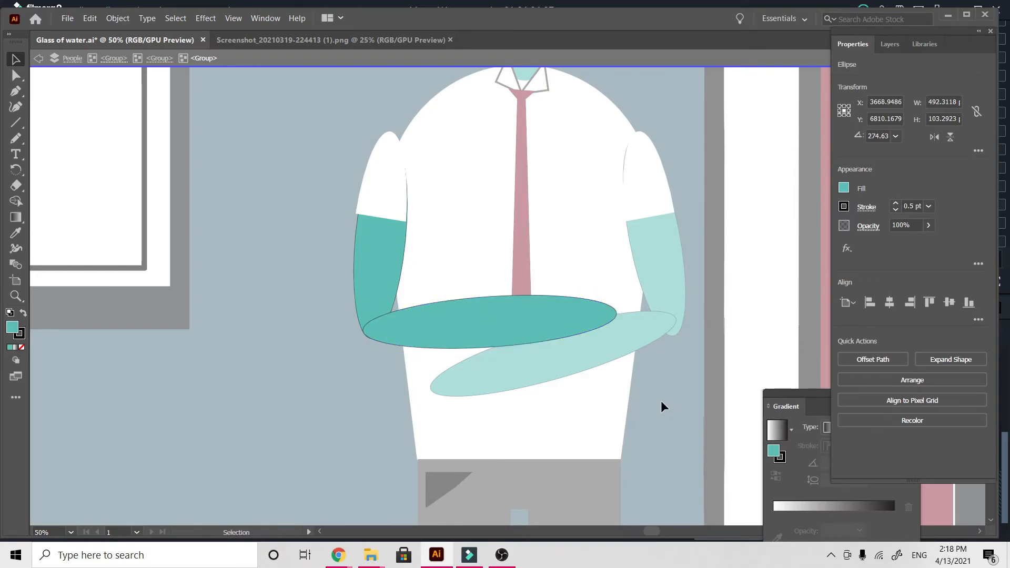
Step: Examine the third-panel man's folded-arm pose against the other panels of the comic
{"action": "key", "text": "ctrl+minus"}
{"action": "key", "text": "ctrl+minus"}
{"action": "key", "text": "ctrl+minus"}
{"action": "key", "text": "ctrl+minus"}
{"action": "key", "text": "ctrl+minus"}
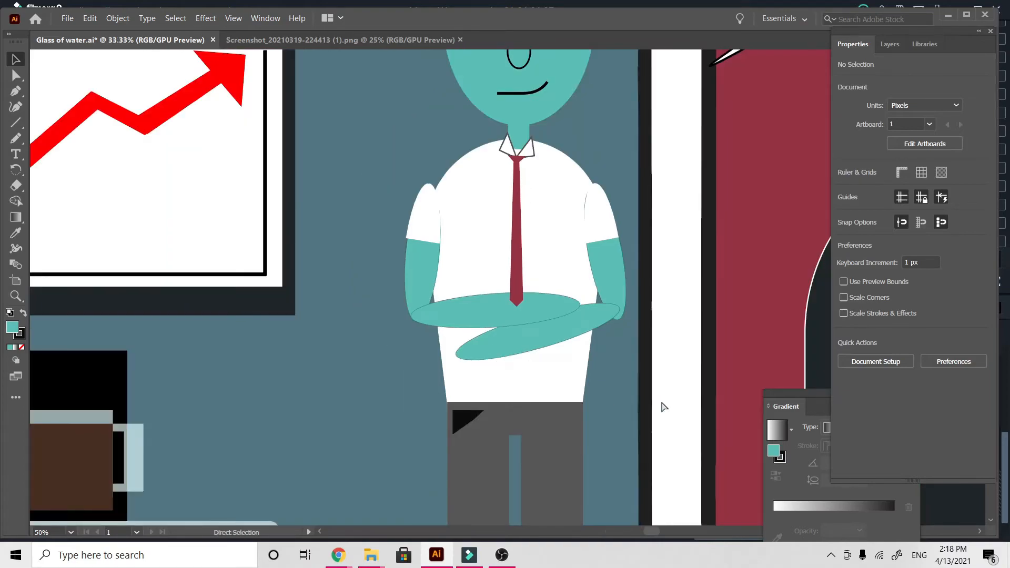
{"action": "key", "text": "ctrl+minus"}
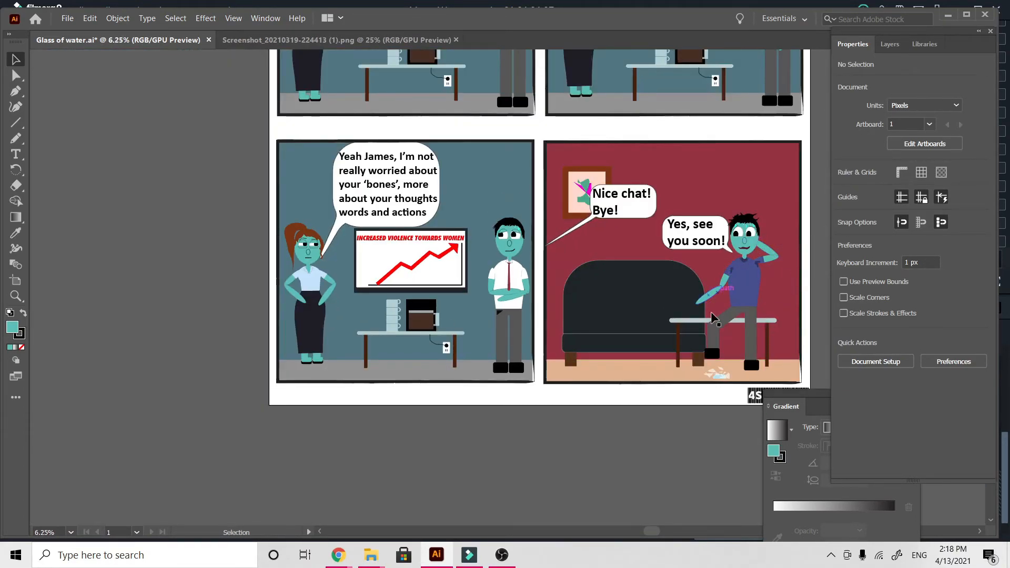
{"action": "scroll", "coordinate": [711, 314], "scroll_direction": "up", "scroll_amount": 2}
{"action": "scroll", "coordinate": [711, 314], "scroll_direction": "up", "scroll_amount": 1}
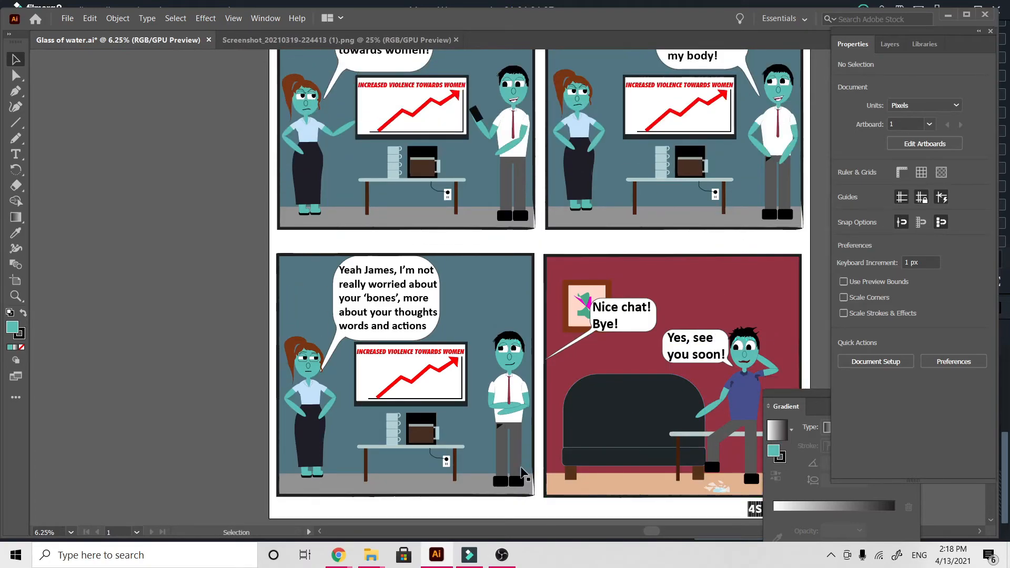
Step: Rotate the third-panel man's forearm nearest the fourth panel to about 236° so it rises across his chest from the elbow
{"action": "key", "text": "ctrl+plus"}
{"action": "key", "text": "ctrl+plus"}
{"action": "key", "text": "ctrl+plus"}
{"action": "key", "text": "ctrl+plus"}
{"action": "key", "text": "ctrl+plus"}
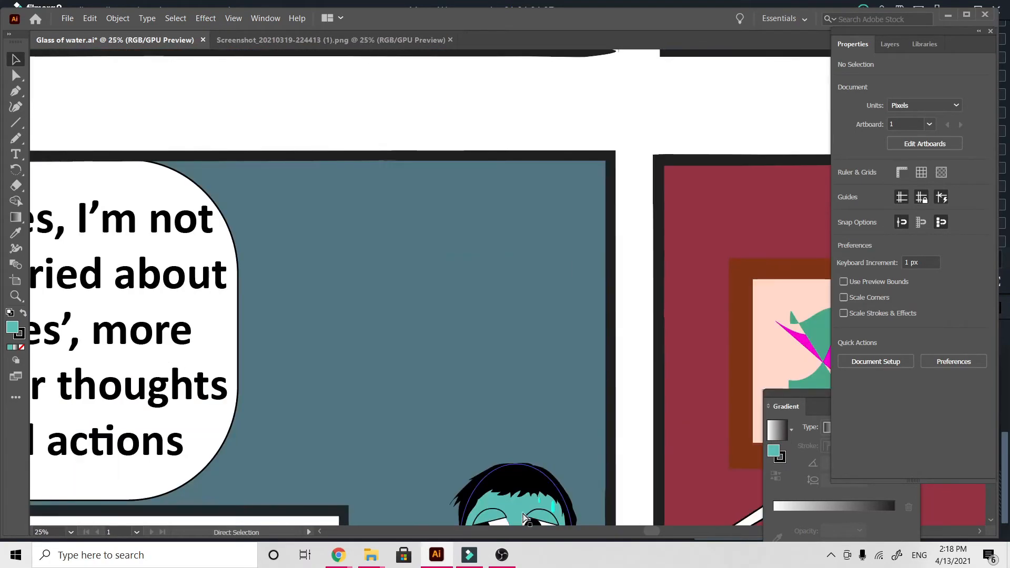
{"action": "scroll", "coordinate": [524, 515], "scroll_direction": "down", "scroll_amount": 10}
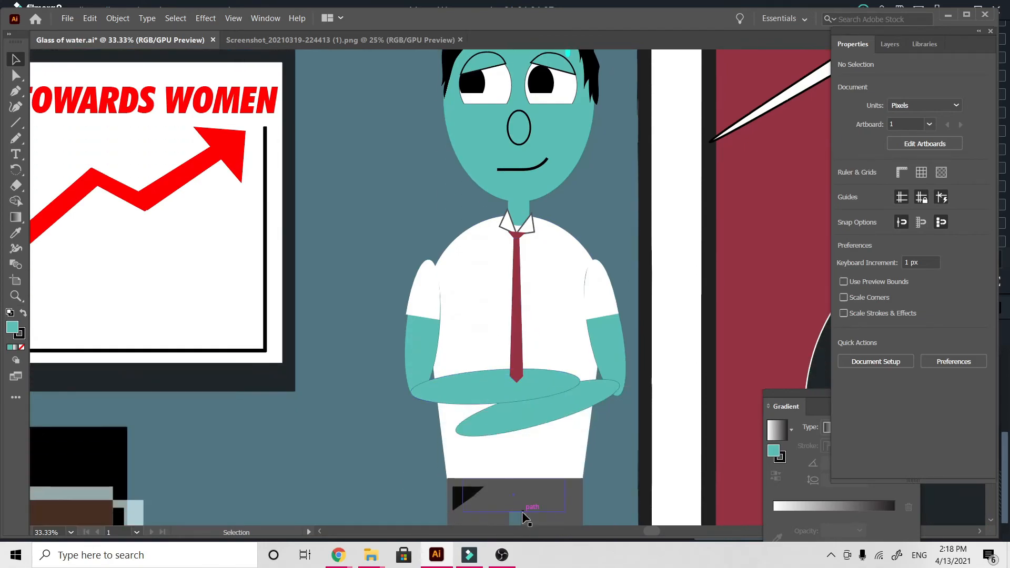
{"action": "double_click", "coordinate": [602, 390]}
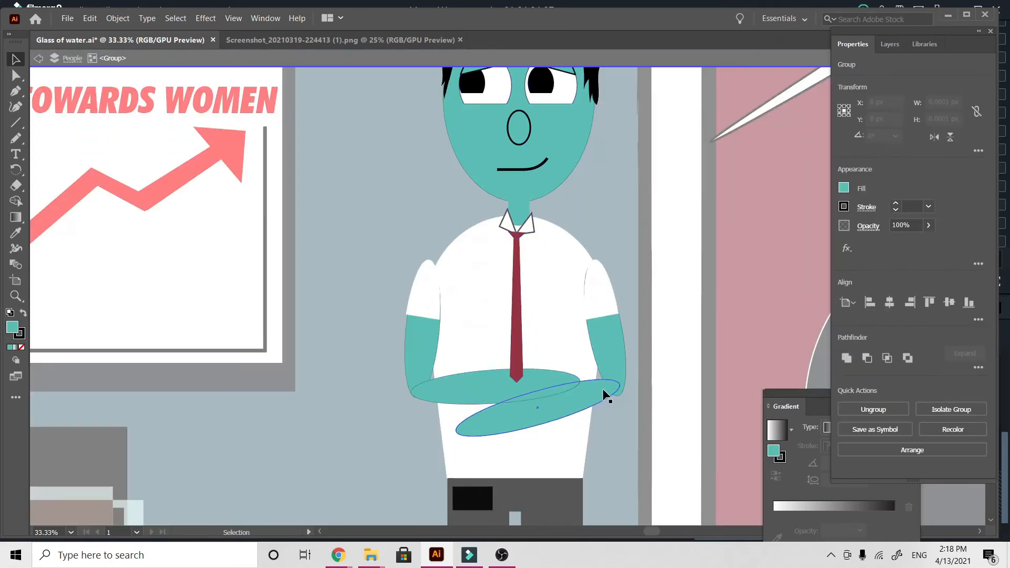
{"action": "double_click", "coordinate": [602, 388]}
{"action": "left_click", "coordinate": [580, 403]}
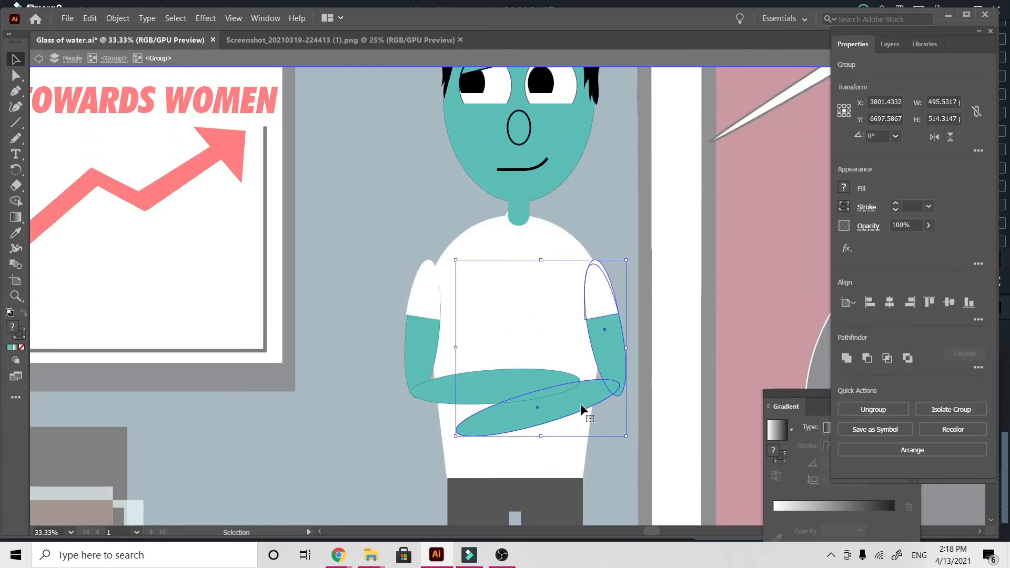
{"action": "double_click", "coordinate": [590, 402]}
{"action": "left_click", "coordinate": [591, 402]}
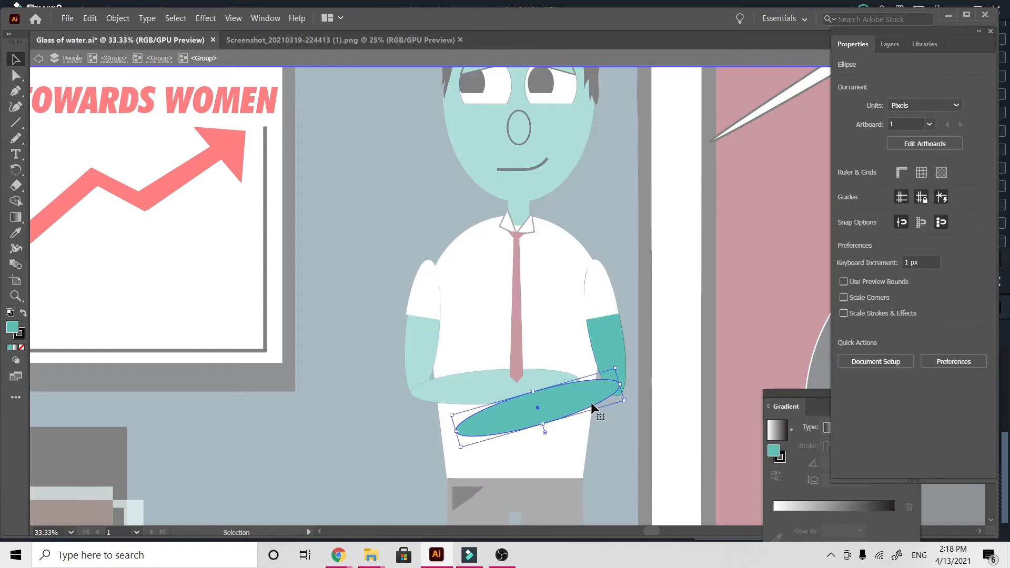
{"action": "left_click_drag", "start_coordinate": [631, 396], "coordinate": [577, 368]}
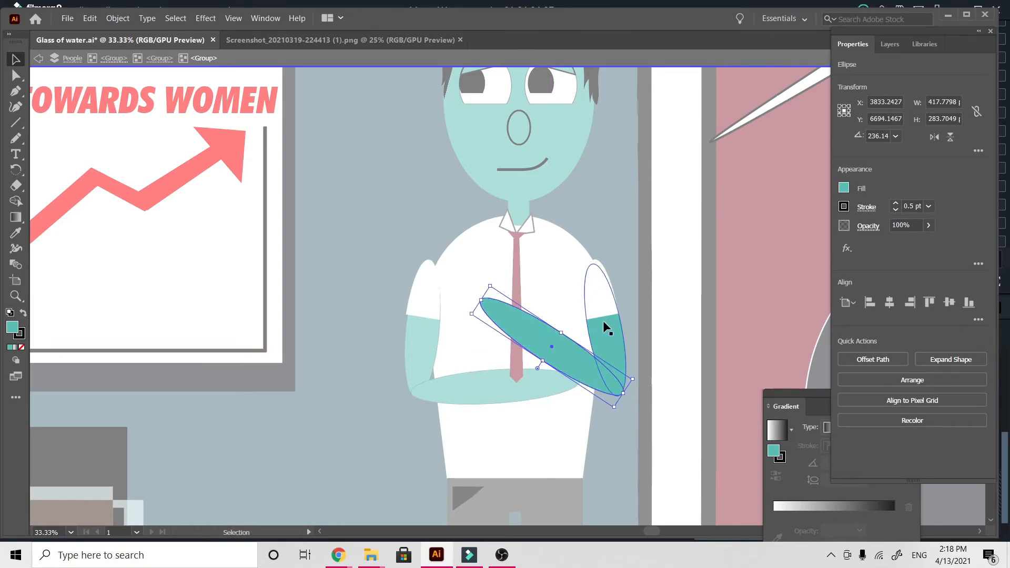
Step: Steepen the raised forearm to about 220°, keep its lower end on the elbow and leave the group
{"action": "left_click_drag", "start_coordinate": [497, 313], "coordinate": [526, 260]}
{"action": "left_click_drag", "start_coordinate": [668, 325], "coordinate": [630, 369]}
{"action": "left_click_drag", "start_coordinate": [566, 287], "coordinate": [554, 312]}
{"action": "left_click_drag", "start_coordinate": [599, 405], "coordinate": [602, 374]}
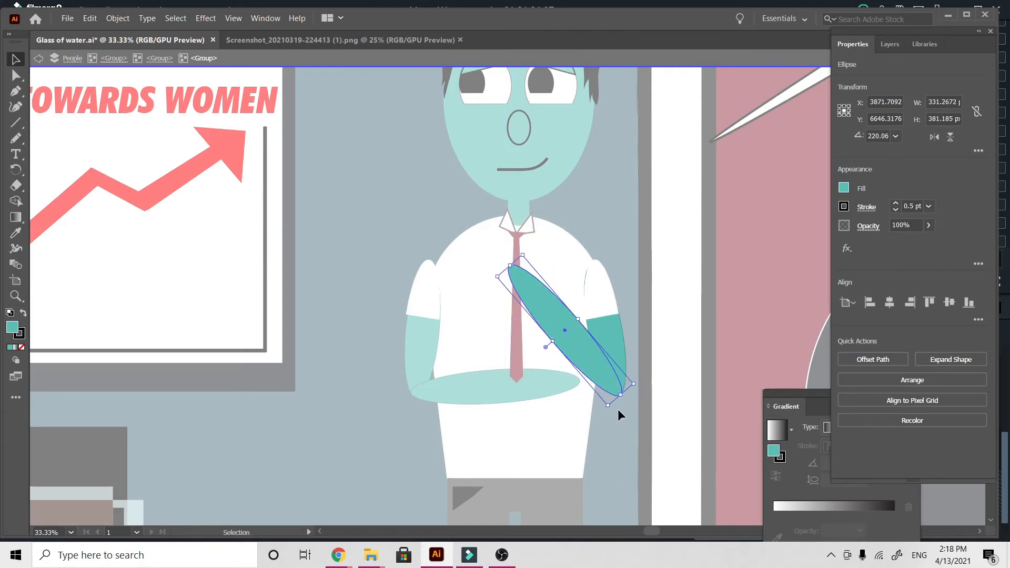
{"action": "double_click", "coordinate": [673, 407]}
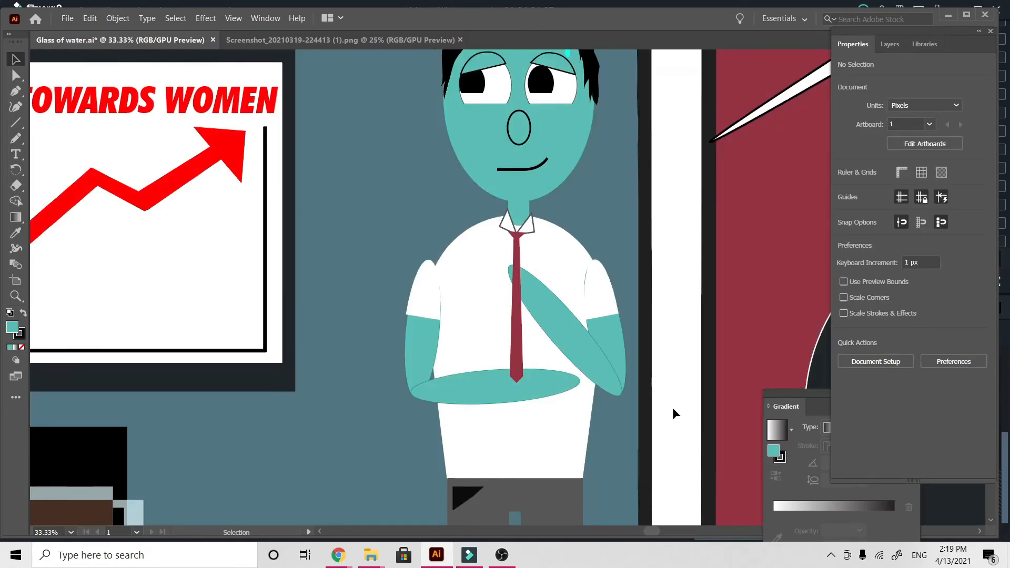
Step: Rotate the raised forearm to about 211° so its hand clears the tie, reseat it on the elbow and leave the group
{"action": "key", "text": "ctrl+plus"}
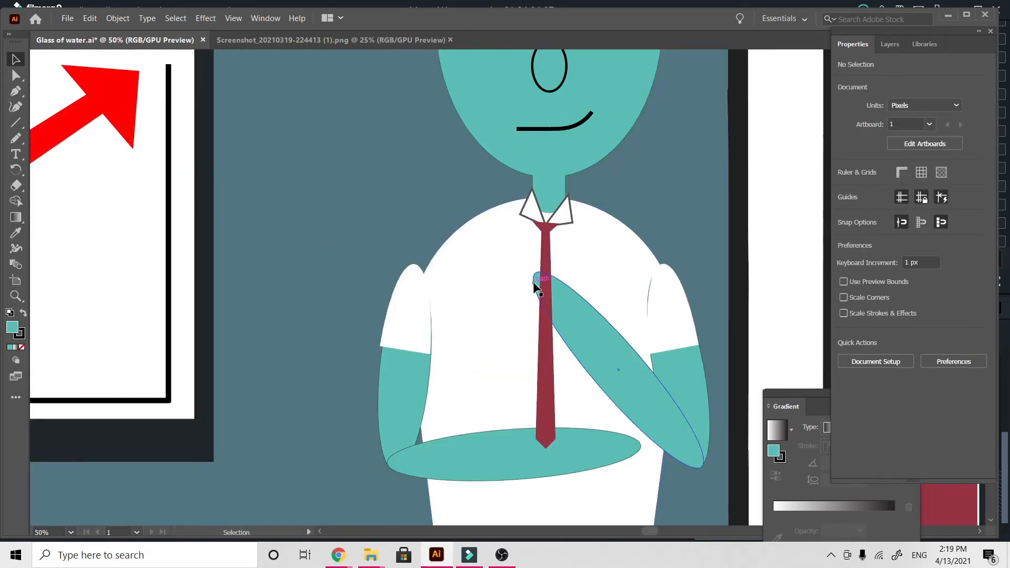
{"action": "double_click", "coordinate": [576, 311]}
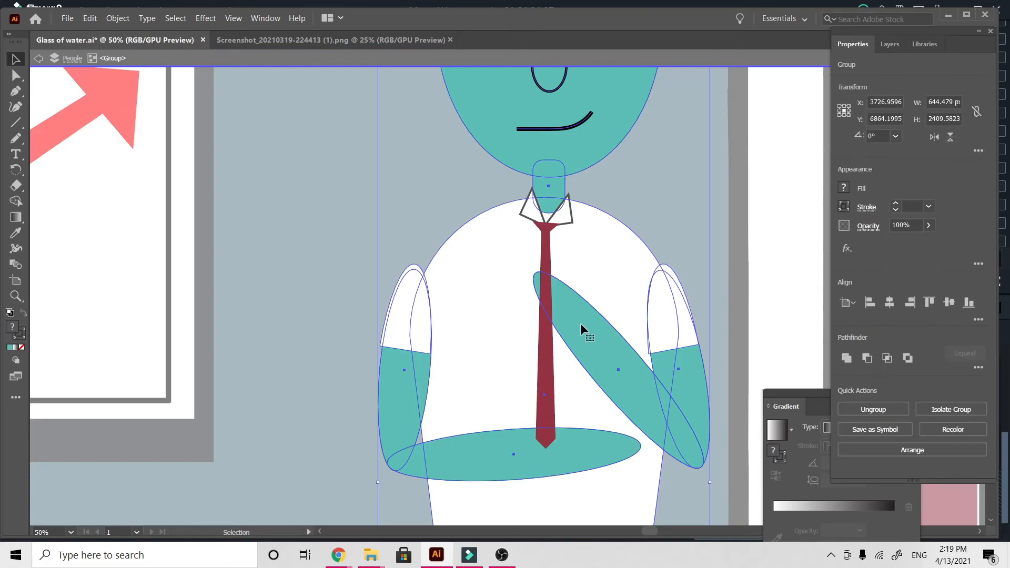
{"action": "double_click", "coordinate": [581, 324]}
{"action": "double_click", "coordinate": [563, 316]}
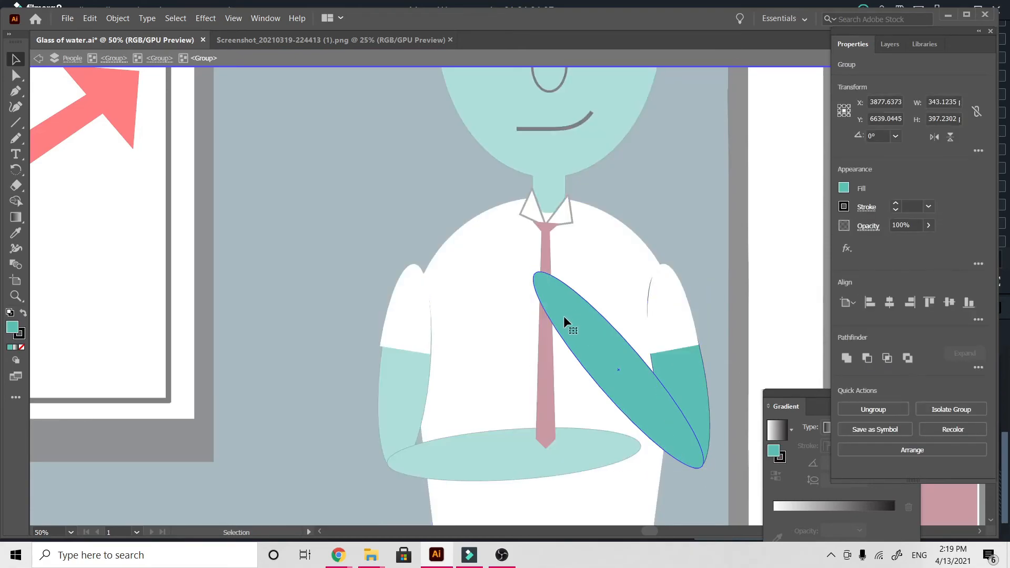
{"action": "left_click", "coordinate": [563, 316]}
{"action": "left_click_drag", "start_coordinate": [524, 293], "coordinate": [528, 271]}
{"action": "left_click_drag", "start_coordinate": [646, 373], "coordinate": [648, 368]}
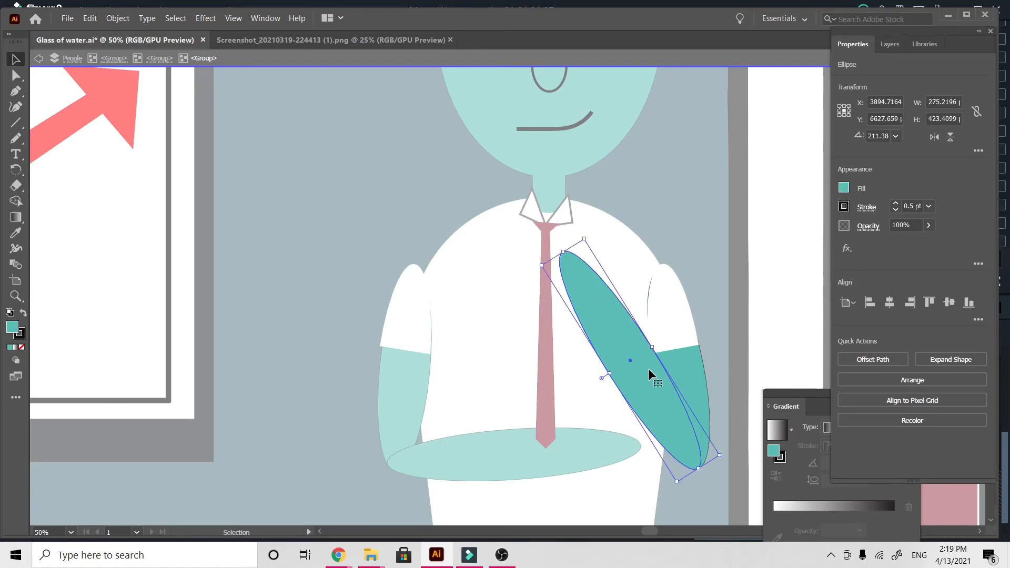
{"action": "left_click", "coordinate": [675, 316]}
{"action": "double_click", "coordinate": [672, 234]}
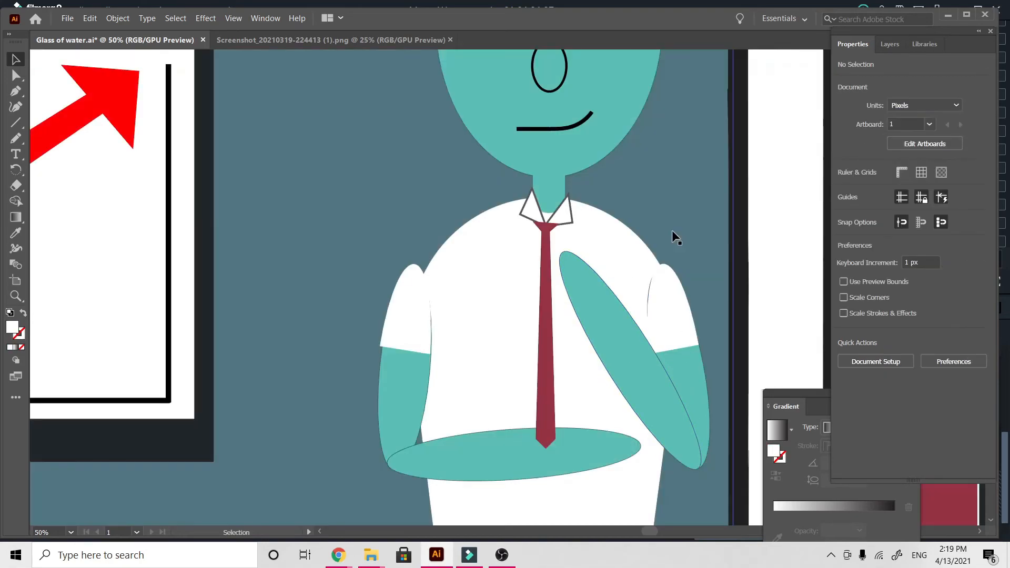
Step: Check the third-panel man's raised-arm pose at the scale of the whole comic page
{"action": "key", "text": "ctrl+minus"}
{"action": "key", "text": "ctrl+minus"}
{"action": "key", "text": "ctrl+minus"}
{"action": "key", "text": "ctrl+minus"}
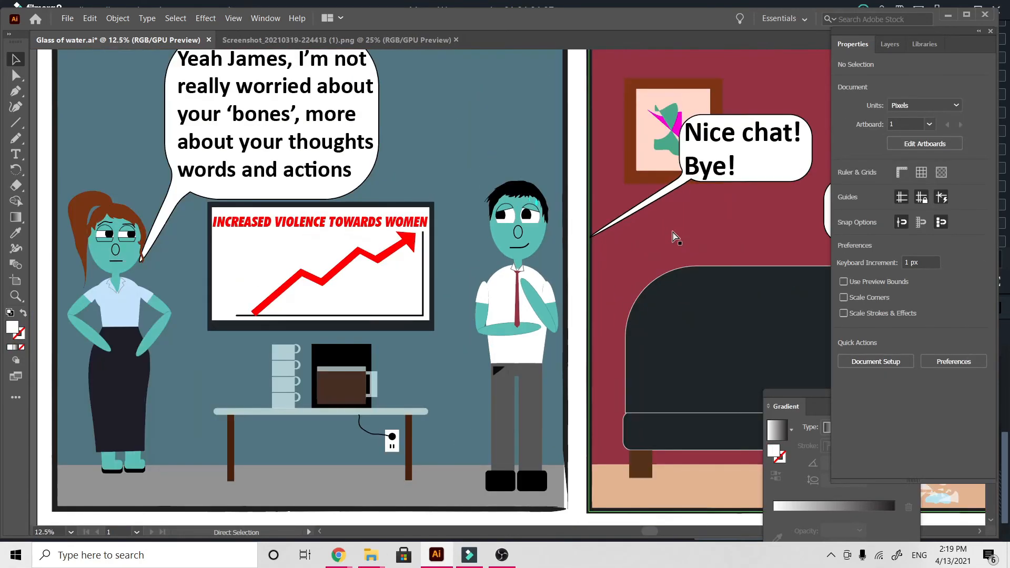
{"action": "key", "text": "ctrl+minus"}
{"action": "key", "text": "ctrl+minus"}
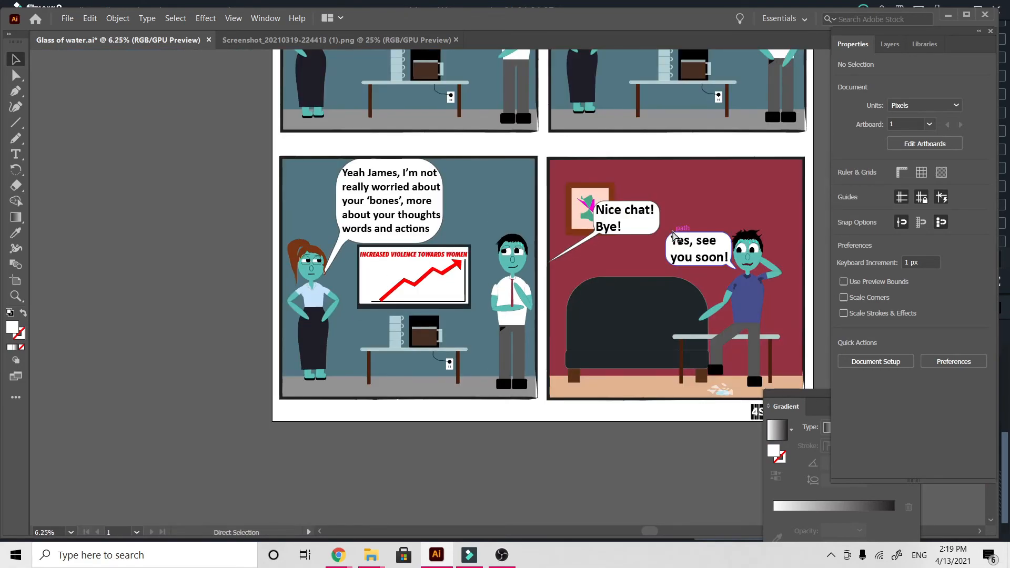
Step: Rotate the third-panel man's waist-level forearm so its hand slopes down towards the trousers, reseat it on the elbow and leave the group
{"action": "key", "text": "ctrl+plus"}
{"action": "key", "text": "ctrl+plus"}
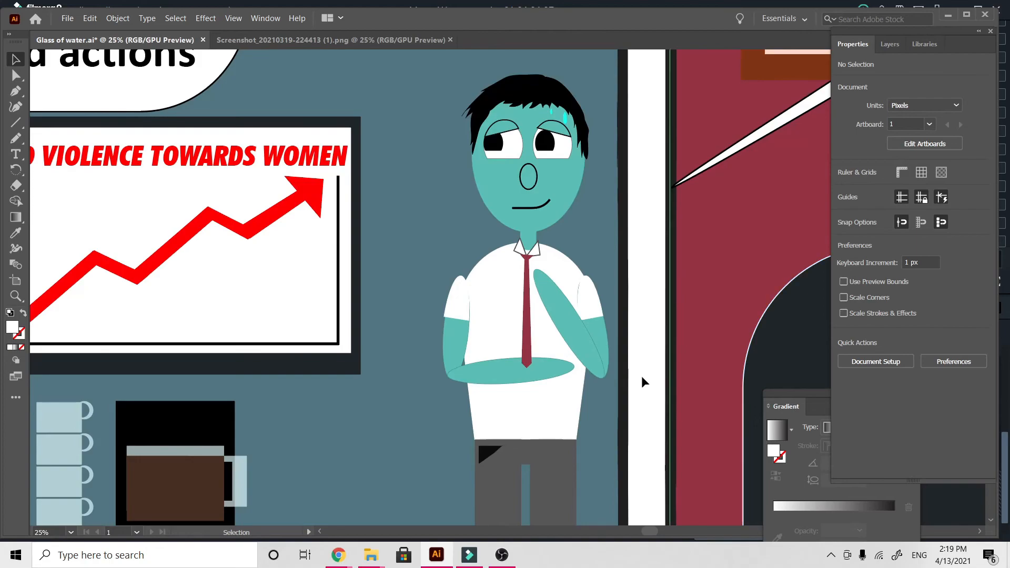
{"action": "left_click", "coordinate": [515, 371]}
{"action": "double_click", "coordinate": [515, 370]}
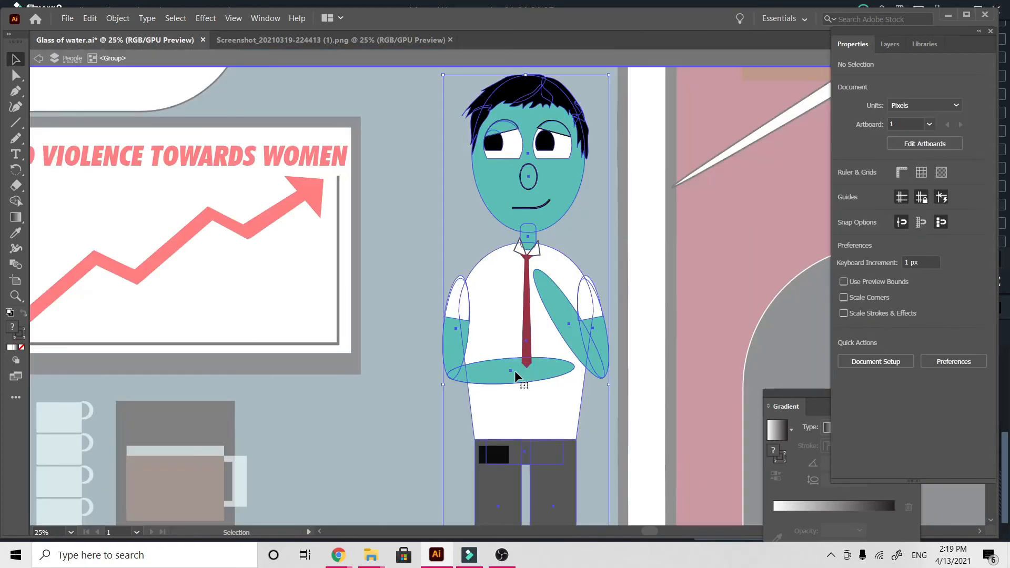
{"action": "double_click", "coordinate": [497, 374]}
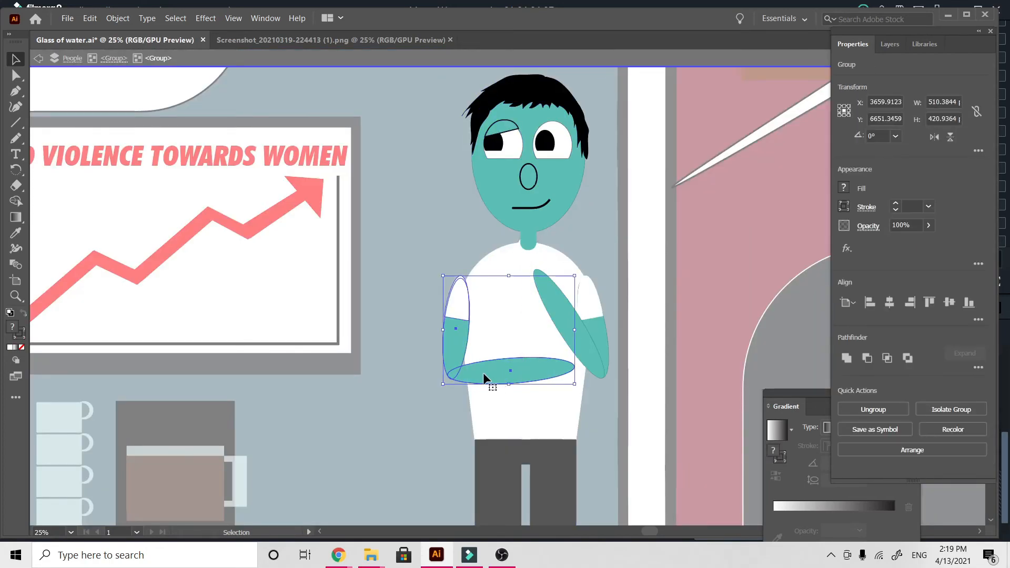
{"action": "double_click", "coordinate": [483, 372]}
{"action": "left_click_drag", "start_coordinate": [582, 382], "coordinate": [573, 408]}
{"action": "left_click_drag", "start_coordinate": [498, 371], "coordinate": [494, 389]}
{"action": "double_click", "coordinate": [589, 409]}
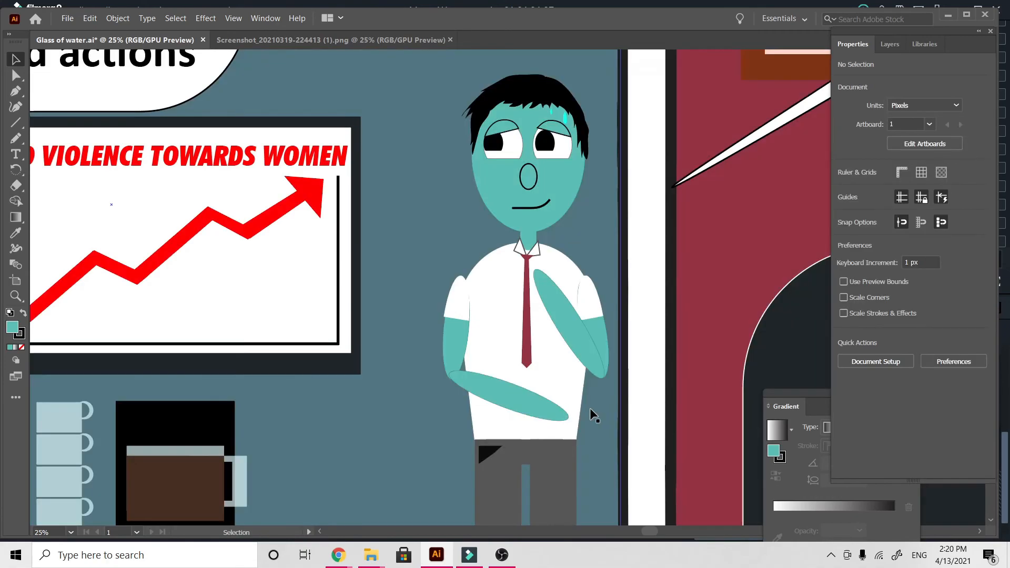
Step: Review the man's new arm pose and compare all four panels at the scale of the comic page
{"action": "key", "text": "ctrl+minus"}
{"action": "key", "text": "ctrl+minus"}
{"action": "key", "text": "ctrl+minus"}
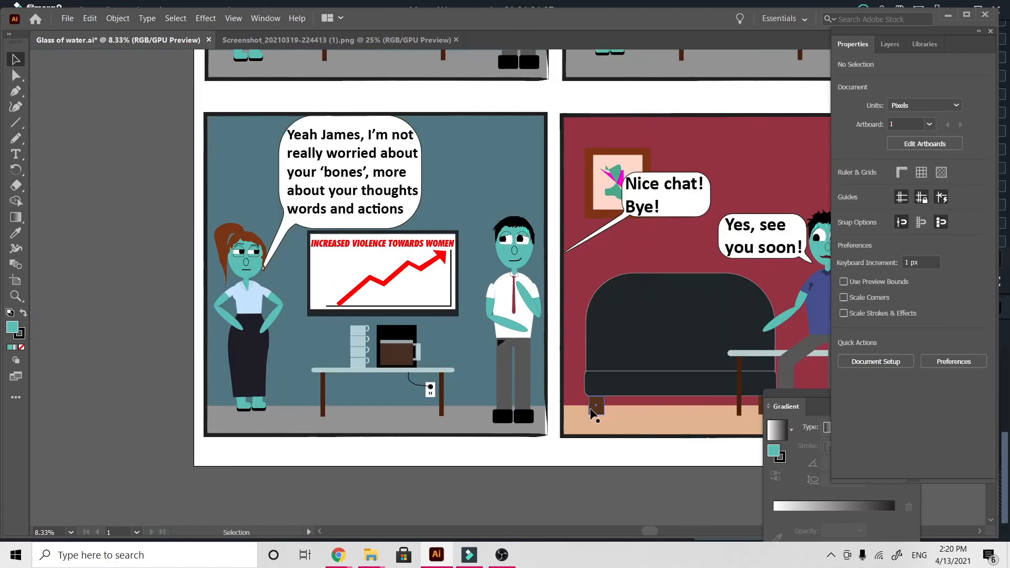
{"action": "scroll", "coordinate": [593, 413], "scroll_direction": "right", "scroll_amount": 5}
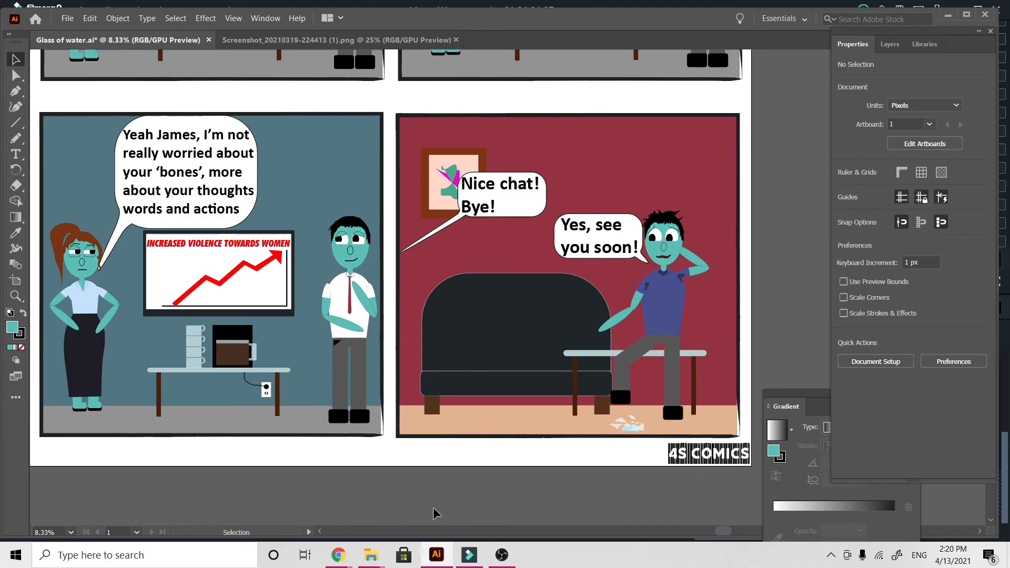
{"action": "key", "text": "ctrl+minus"}
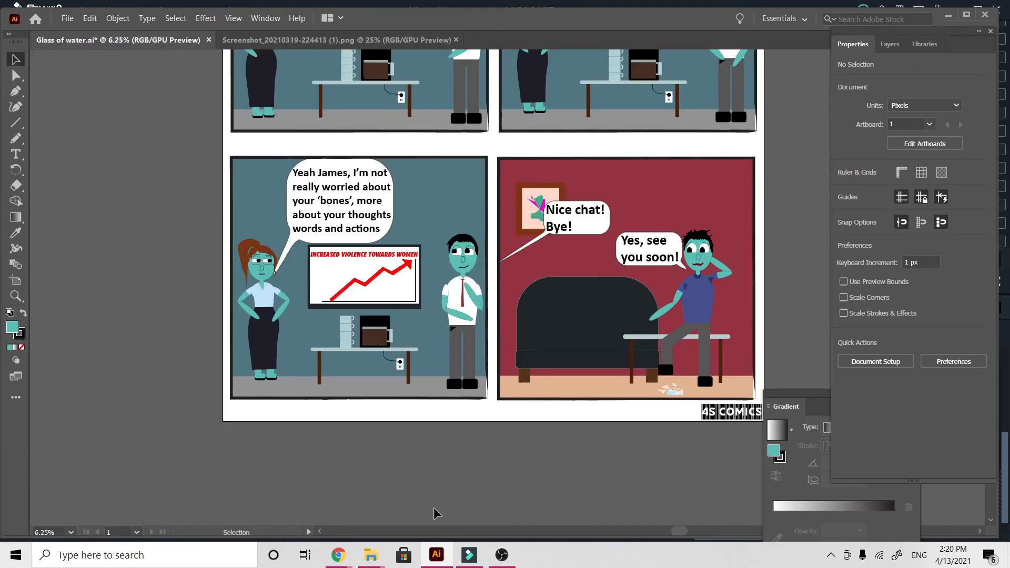
{"action": "scroll", "coordinate": [435, 513], "scroll_direction": "right", "scroll_amount": 3}
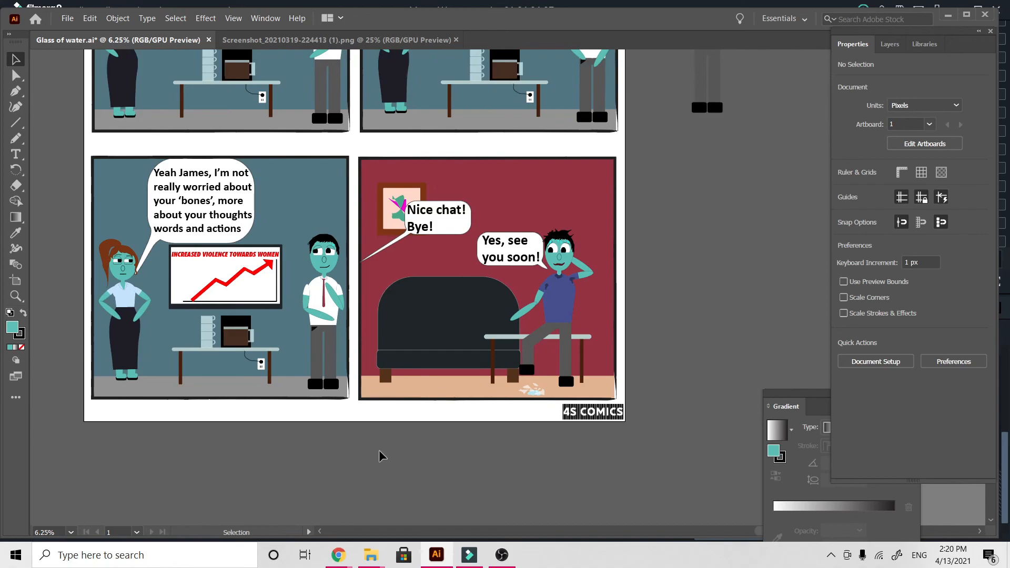
{"action": "scroll", "coordinate": [381, 456], "scroll_direction": "up", "scroll_amount": 5}
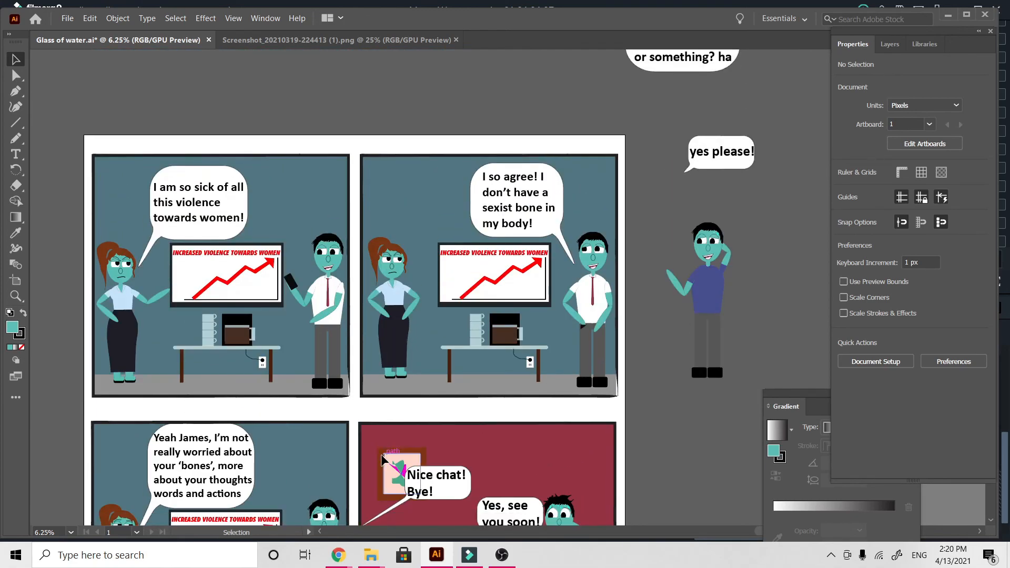
{"action": "scroll", "coordinate": [383, 459], "scroll_direction": "down", "scroll_amount": 3}
{"action": "scroll", "coordinate": [382, 459], "scroll_direction": "up", "scroll_amount": 1}
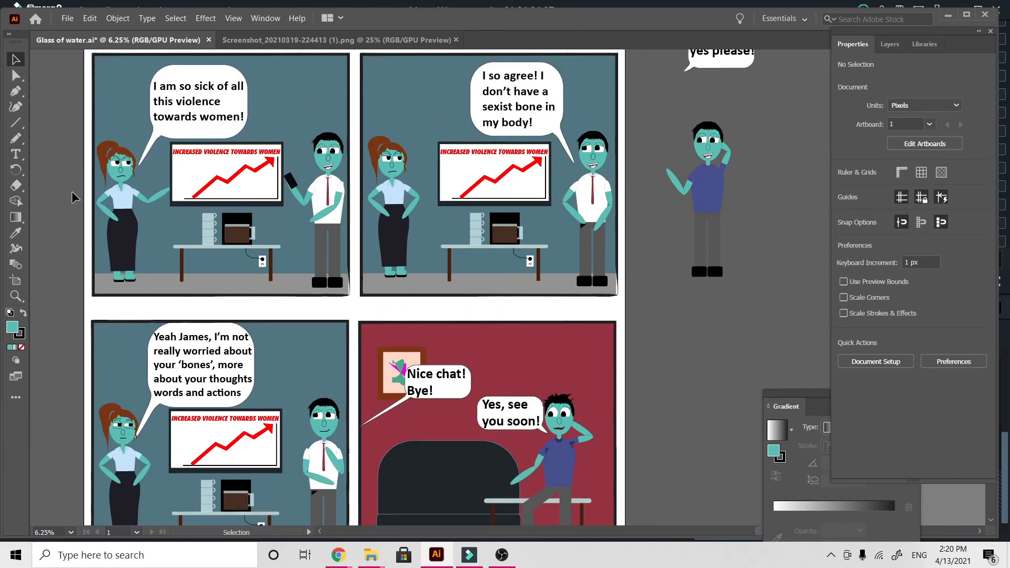
{"action": "scroll", "coordinate": [483, 331], "scroll_direction": "down", "scroll_amount": 2}
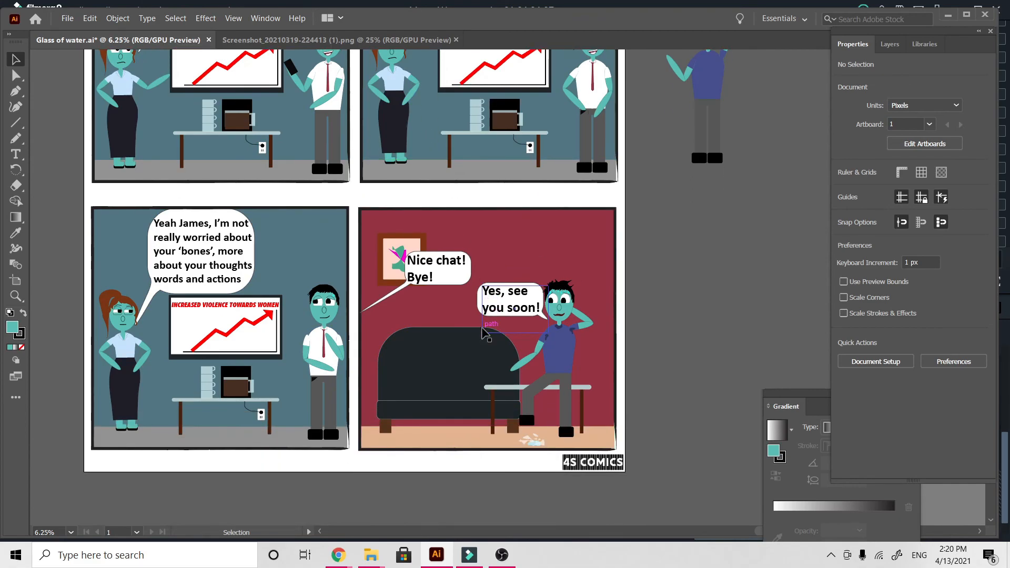
{"action": "scroll", "coordinate": [483, 332], "scroll_direction": "up", "scroll_amount": 1}
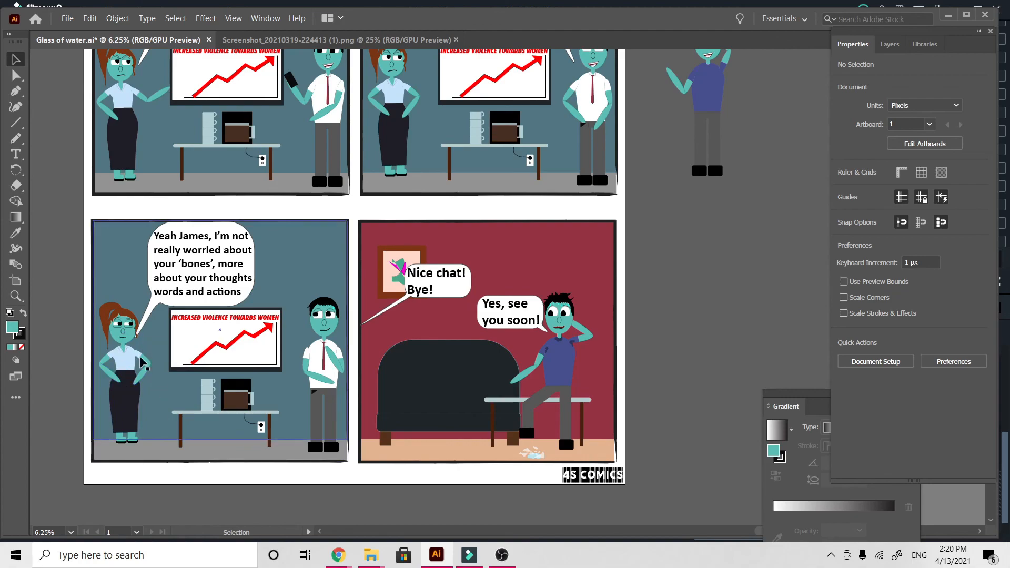
Step: Delete the old red fourth panel with its frame, couch, seated man, picture and speech bubbles, keeping the 4S COMICS logo
{"action": "scroll", "coordinate": [165, 429], "scroll_direction": "left", "scroll_amount": 5}
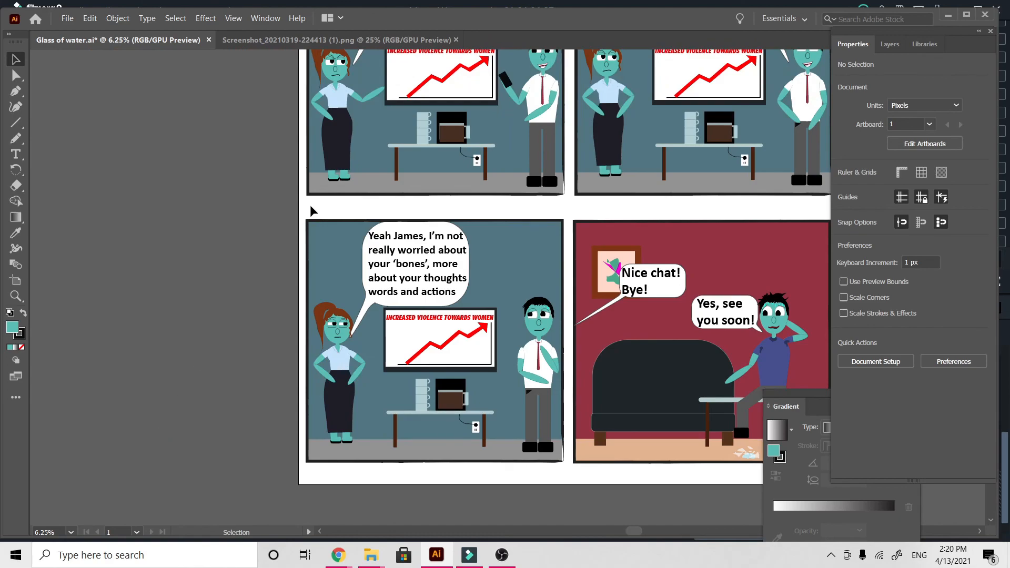
{"action": "scroll", "coordinate": [335, 222], "scroll_direction": "right", "scroll_amount": 4}
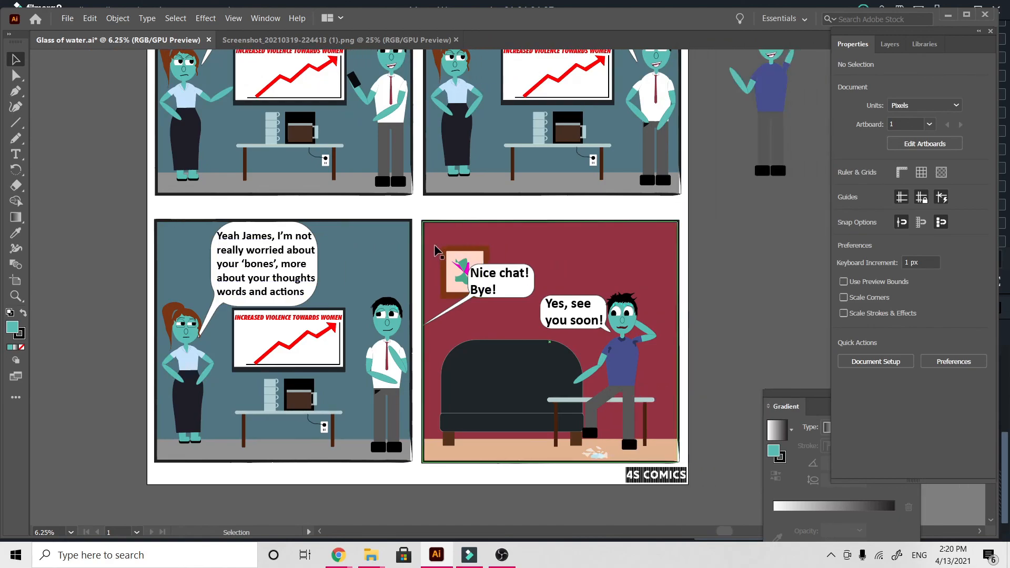
{"action": "left_click_drag", "start_coordinate": [421, 214], "coordinate": [684, 463]}
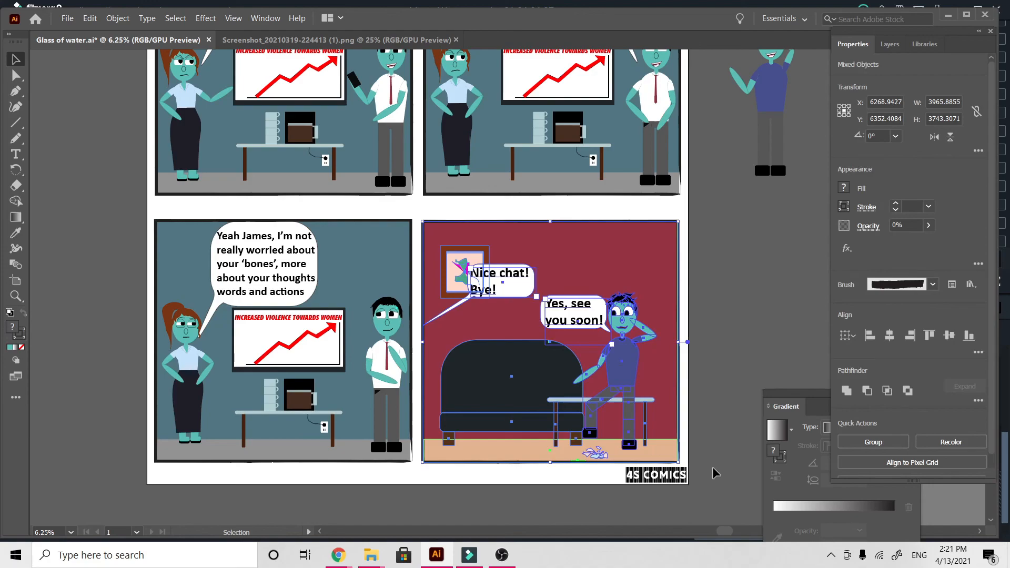
{"action": "key", "text": "Delete"}
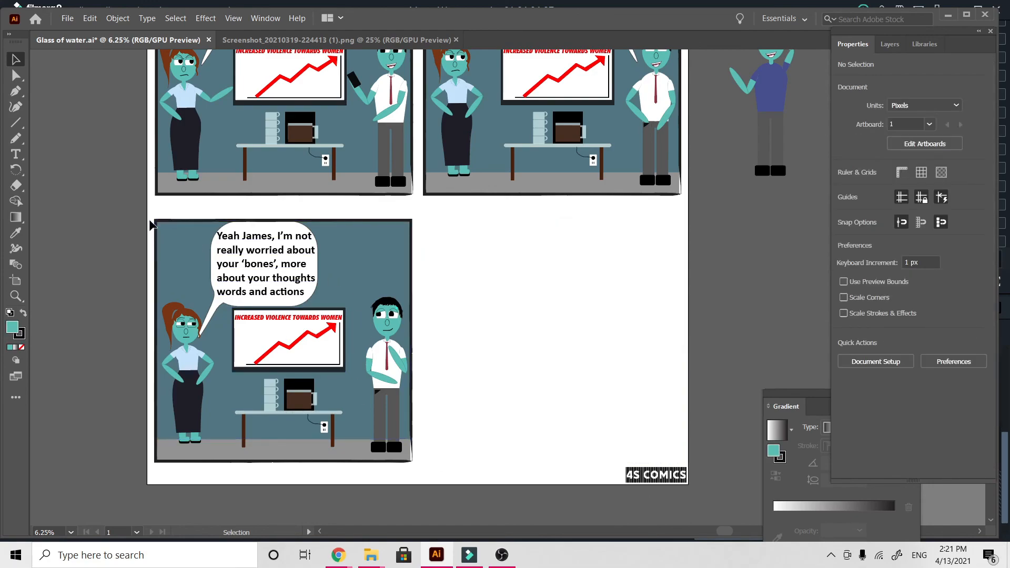